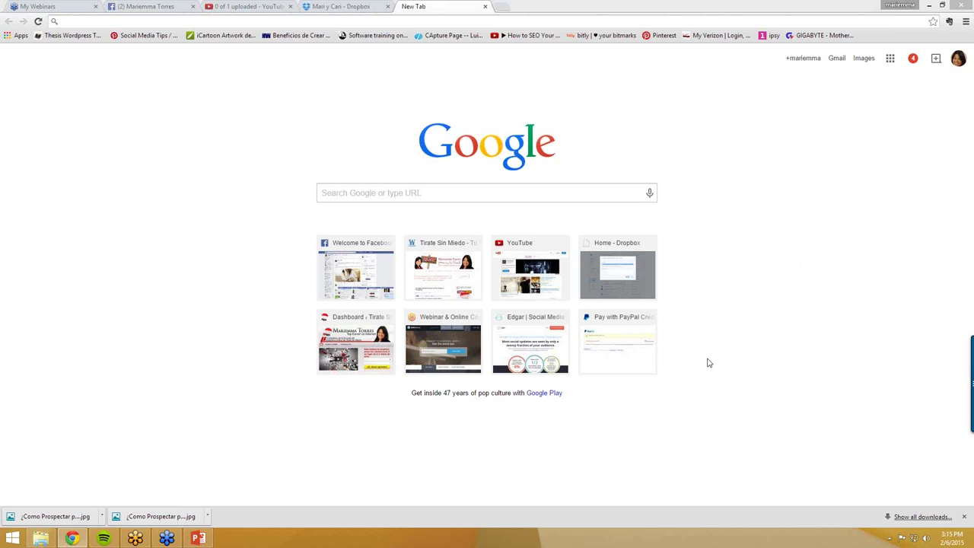
# - Load lucytorresonline.com/wp-admin in the new tab to reach the WordPress login page
pyautogui.click(428, 21)
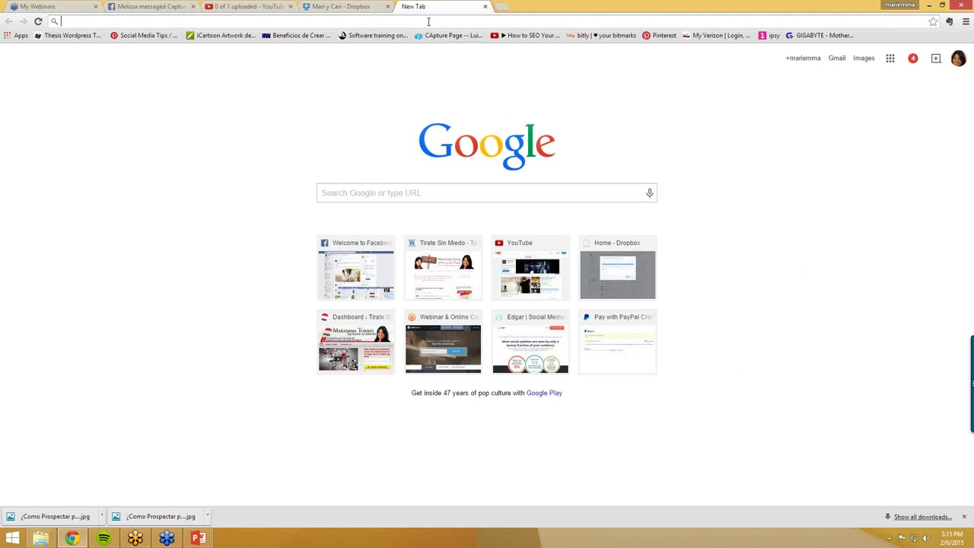
pyautogui.write('lucy')
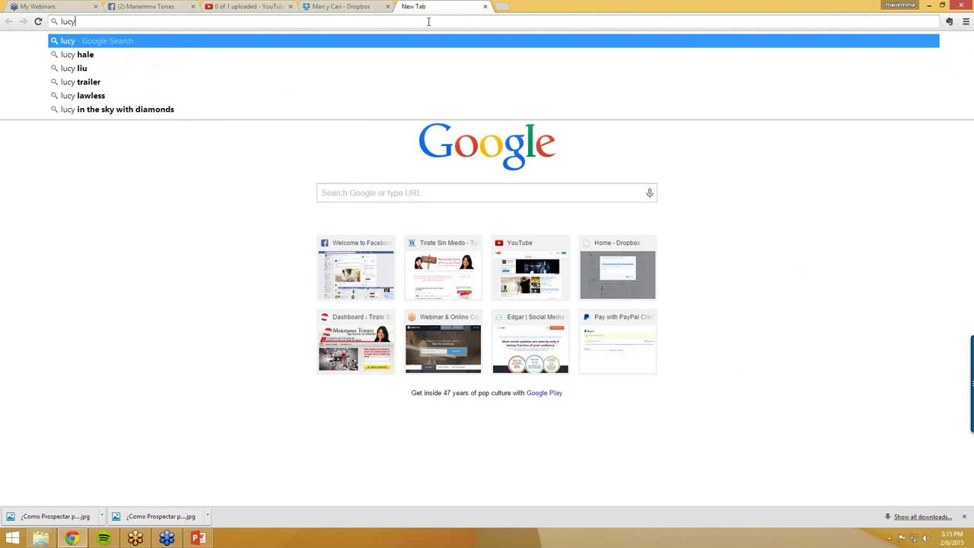
pyautogui.write('torres')
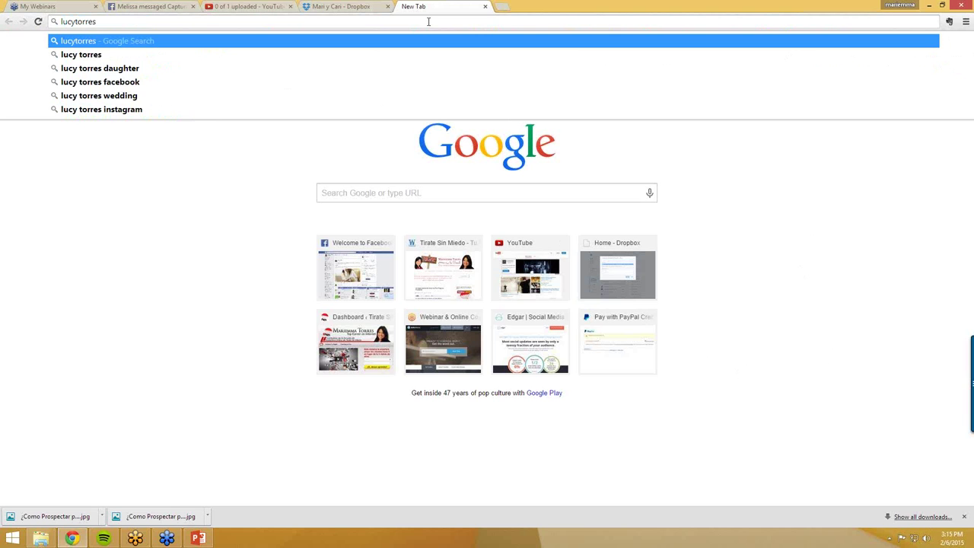
pyautogui.write('online')
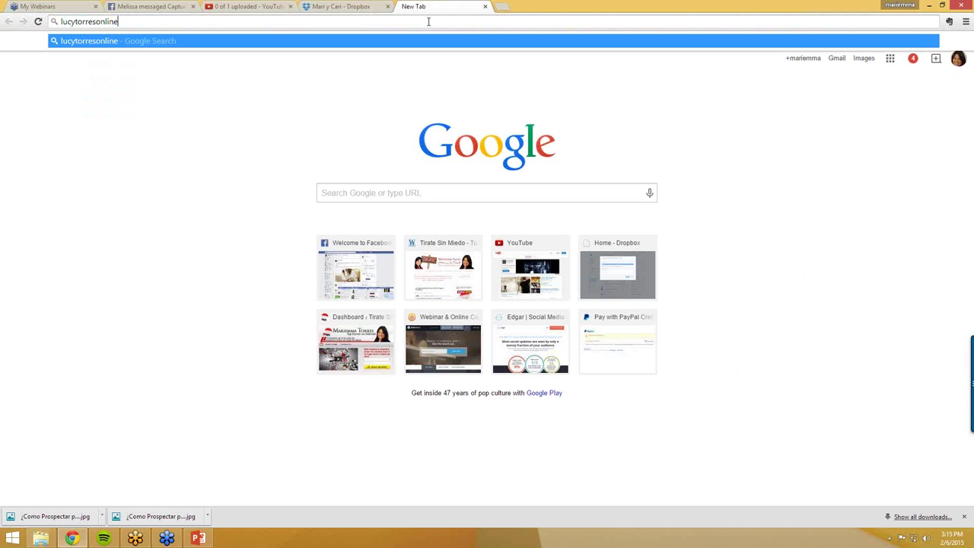
pyautogui.write('.com')
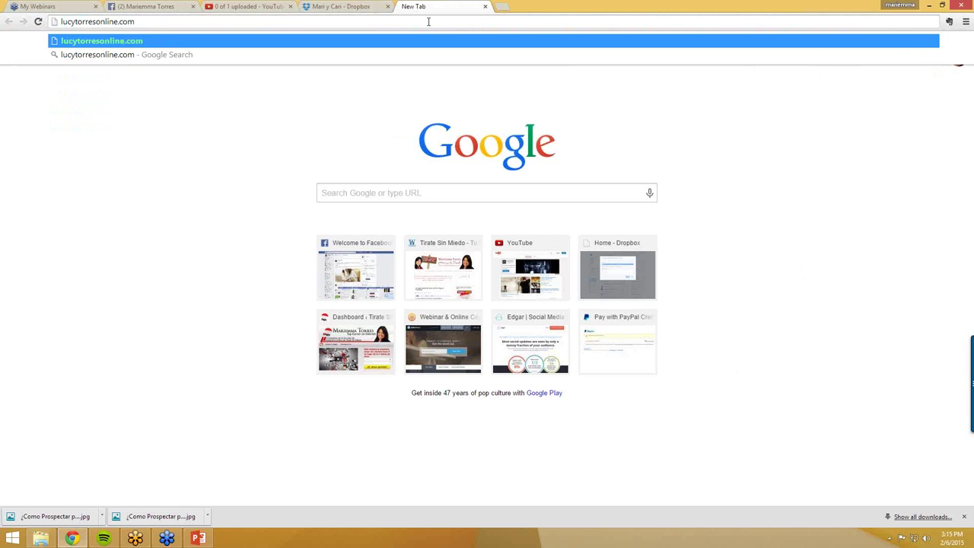
pyautogui.write('/wp-admin')
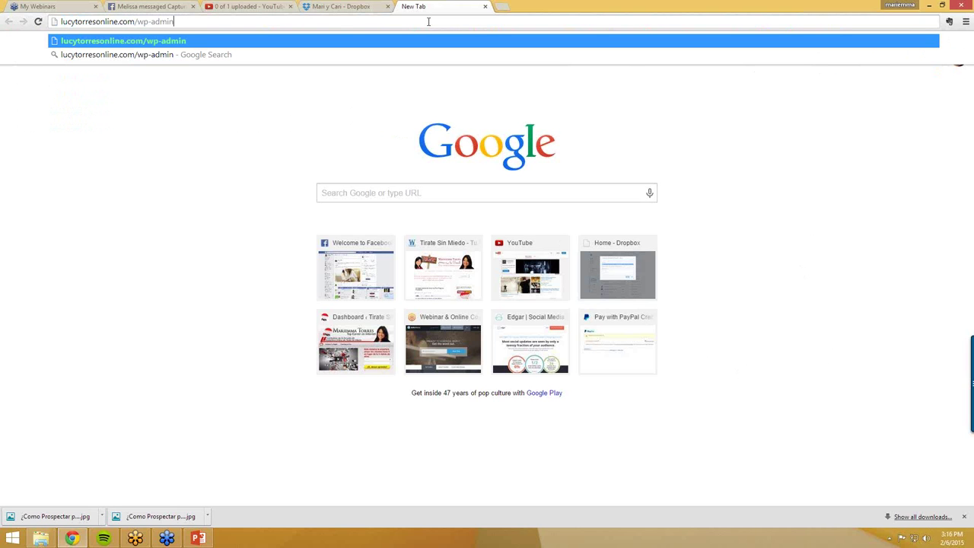
pyautogui.press('Return')
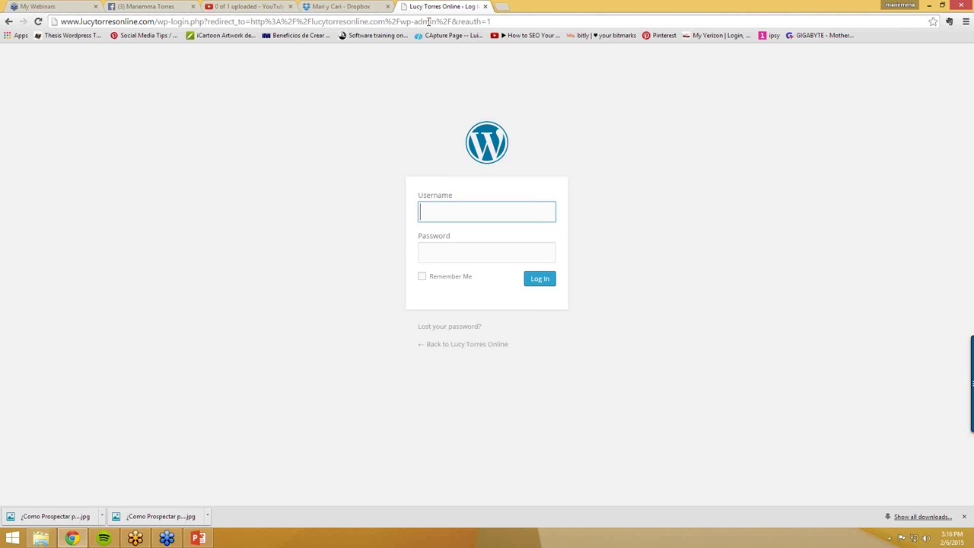
# - Log in with the admin username and password, declining Chrome's offer to save the password
pyautogui.write('lucytorres')
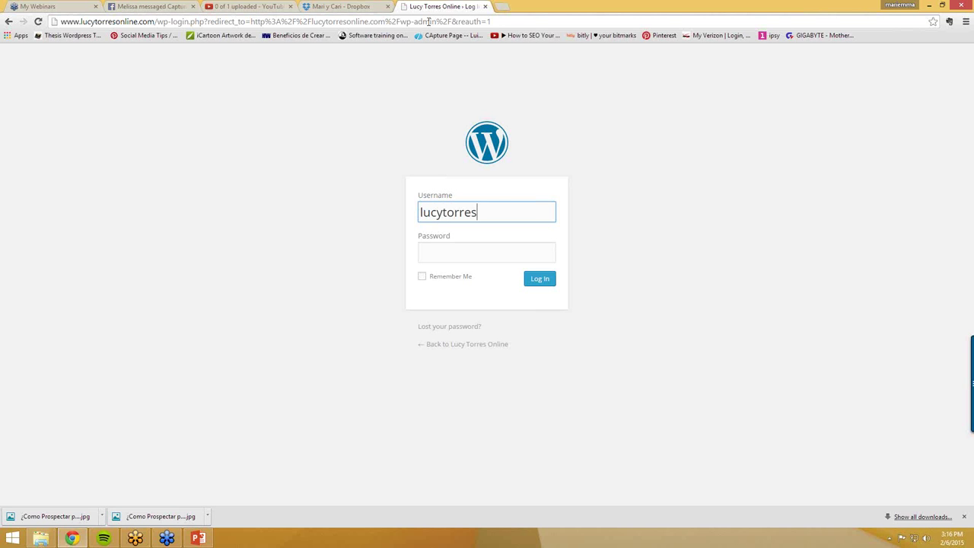
pyautogui.write('online')
pyautogui.click(449, 238)
pyautogui.write('•••')
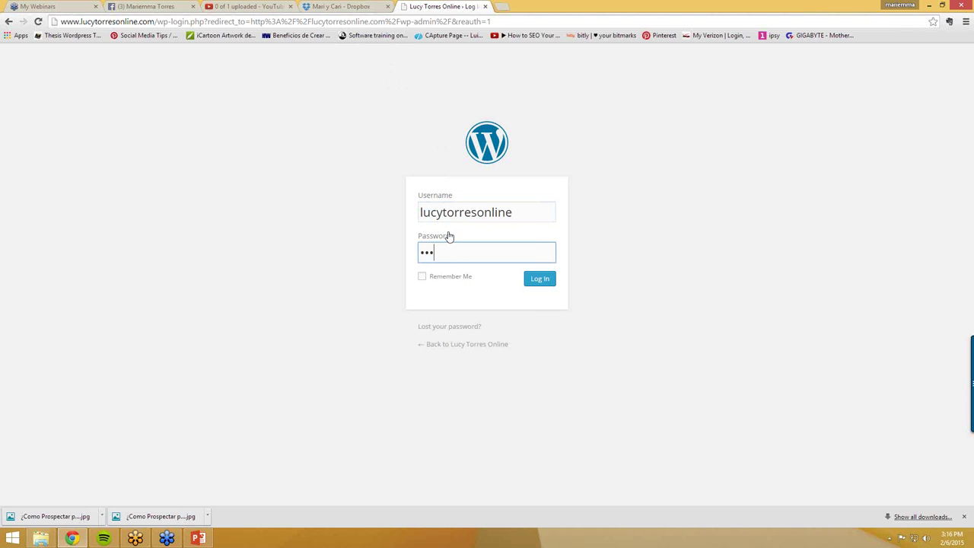
pyautogui.write('••••••••••••••')
pyautogui.click(540, 279)
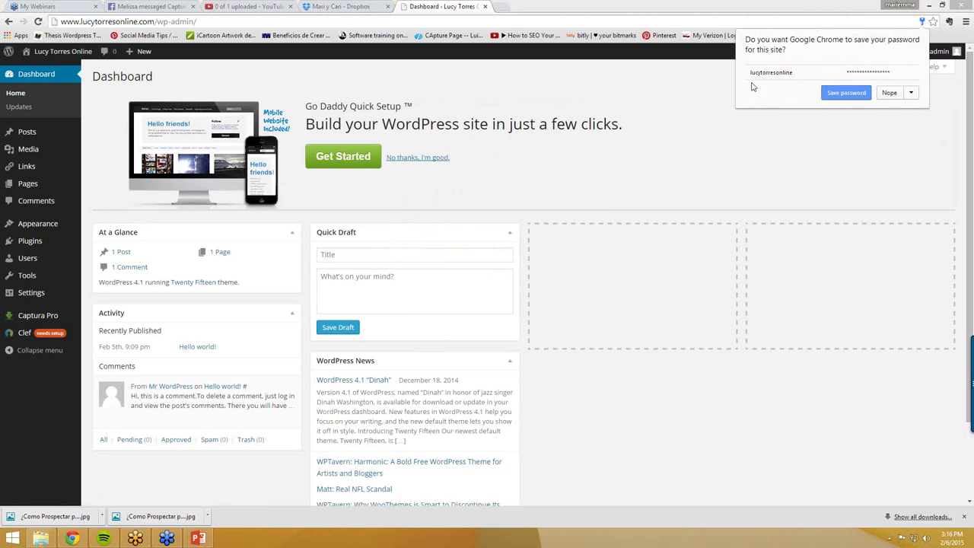
pyautogui.click(890, 94)
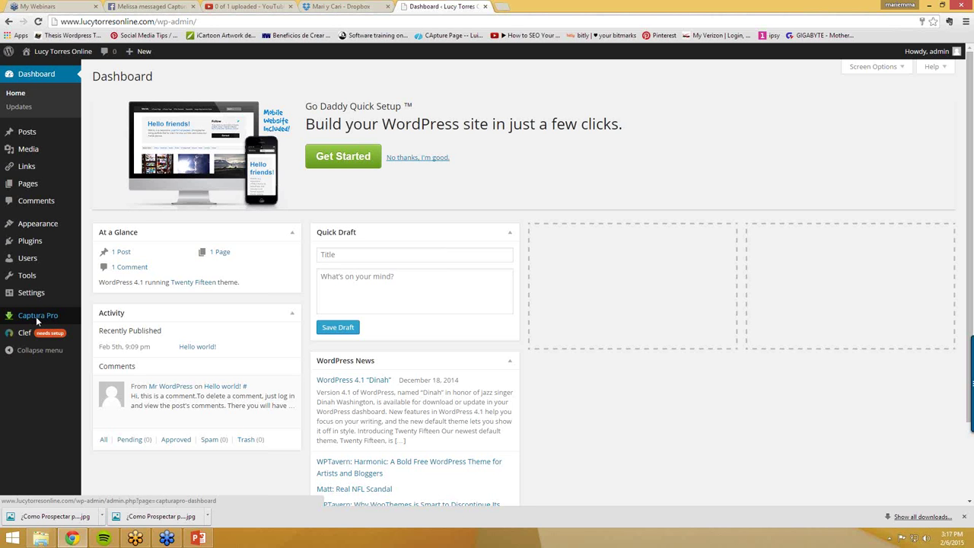
# - Create a new CapturaPro capture page named 'Iman de Prospectos 1'
pyautogui.click(36, 316)
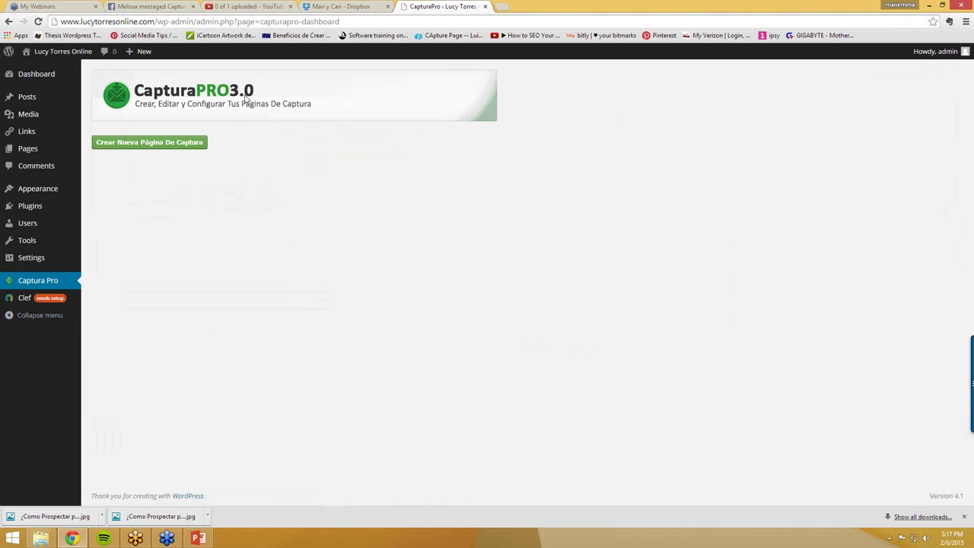
pyautogui.click(154, 143)
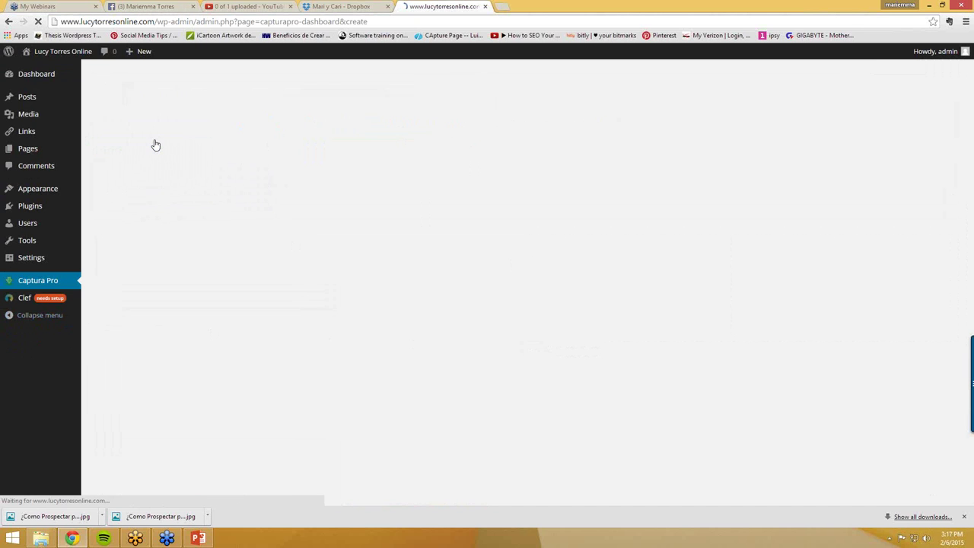
pyautogui.click(165, 227)
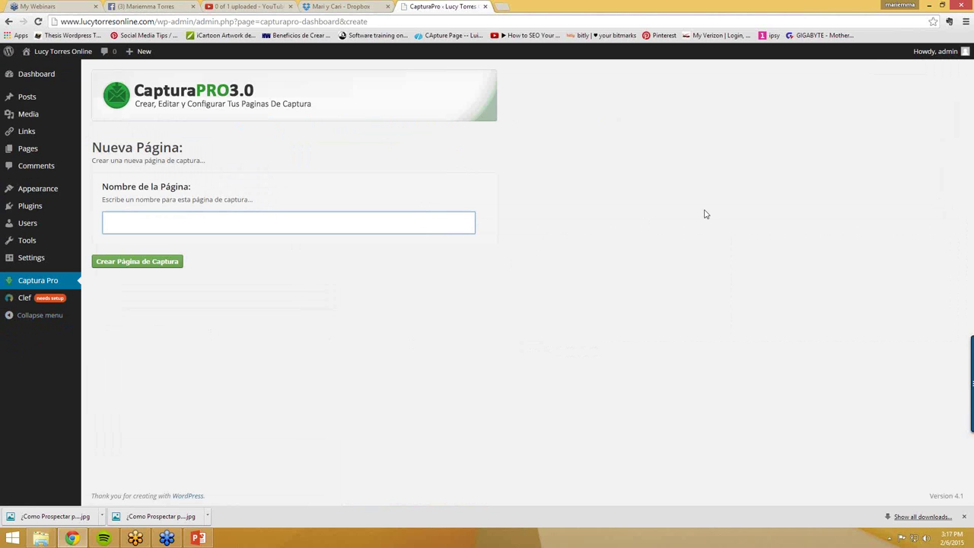
pyautogui.write('Iman de Prospectos 1')
pyautogui.click(137, 263)
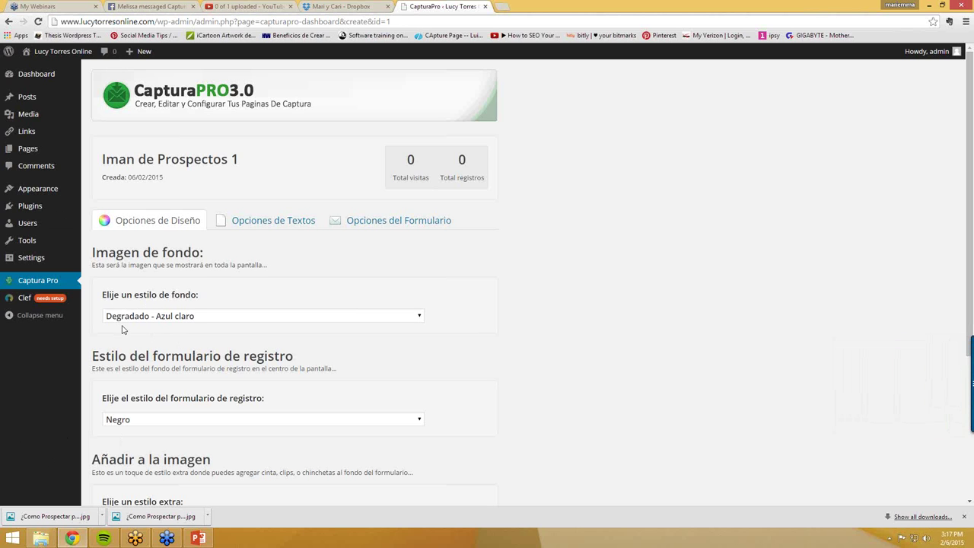
# - Review the background styles, keeping Degradado - Azul claro, and start a new browser tab
pyautogui.click(325, 320)
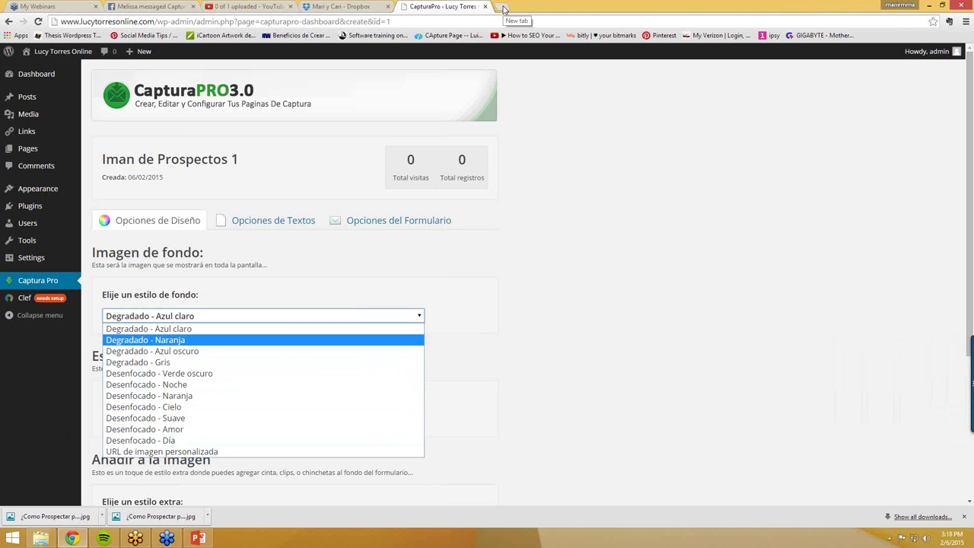
pyautogui.click(503, 9)
pyautogui.click(503, 9)
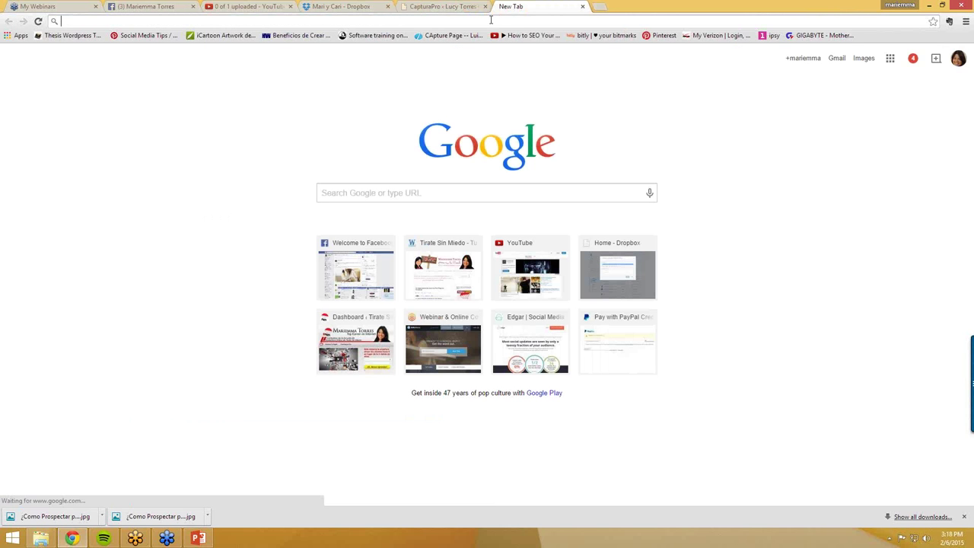
# - Search Google for 'fondos empresariales'
pyautogui.write('google.com')
pyautogui.press('Return')
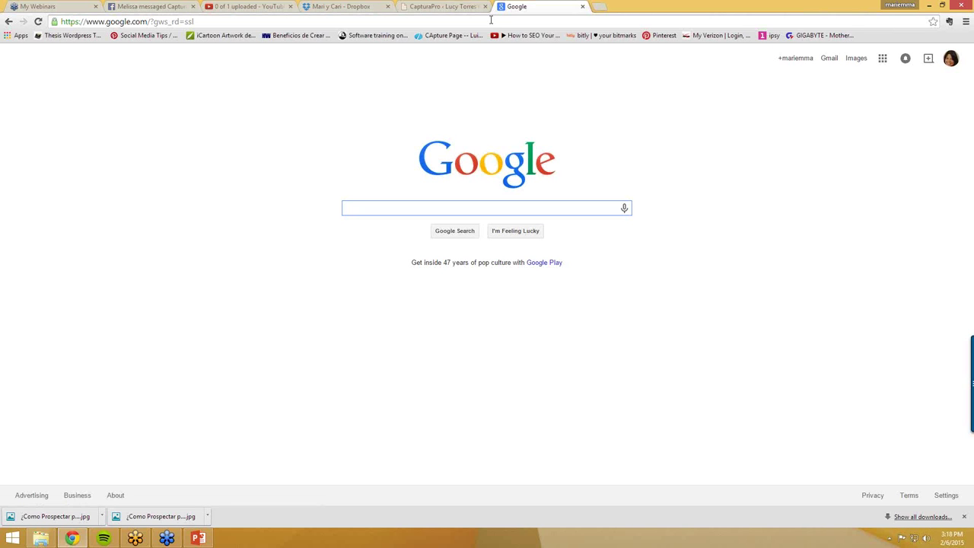
pyautogui.write('fondos ')
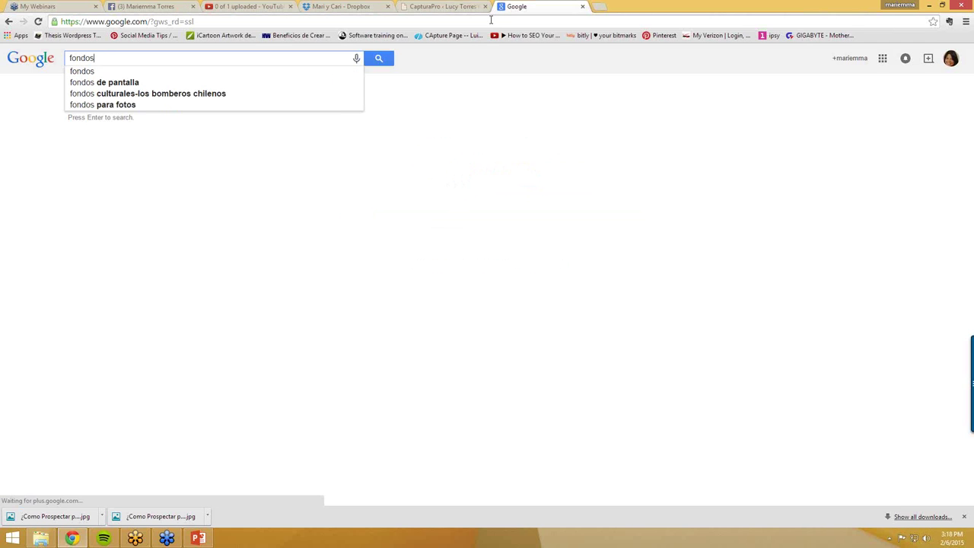
pyautogui.write('e')
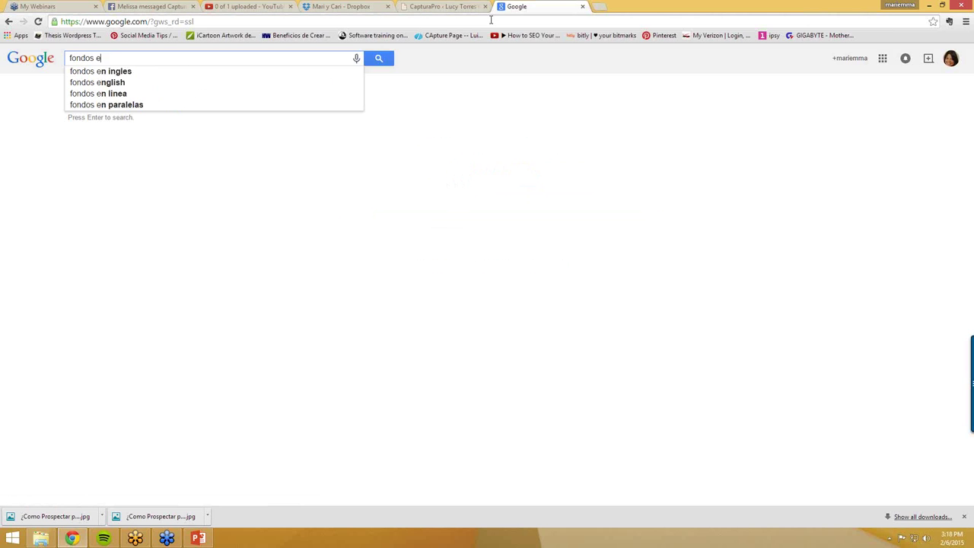
pyautogui.write('mpresariales')
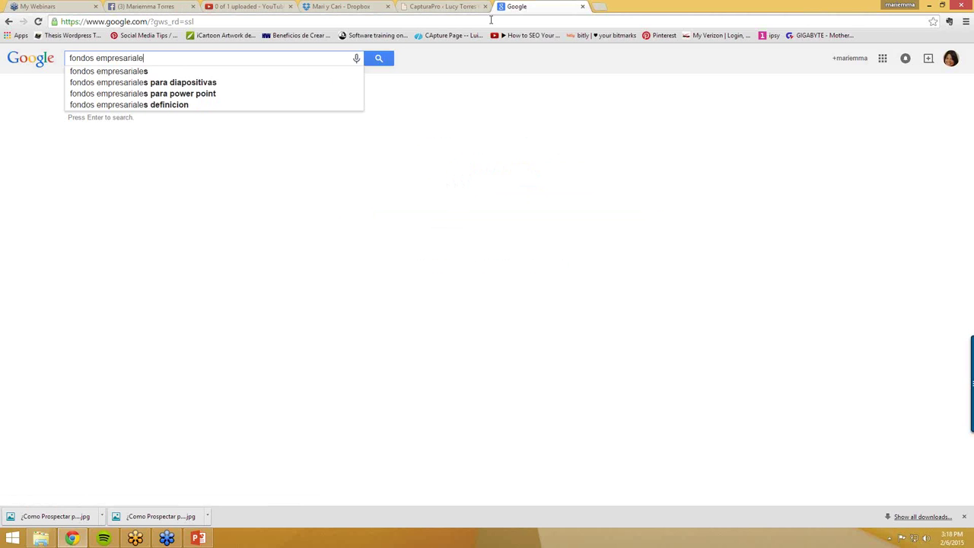
pyautogui.press('Return')
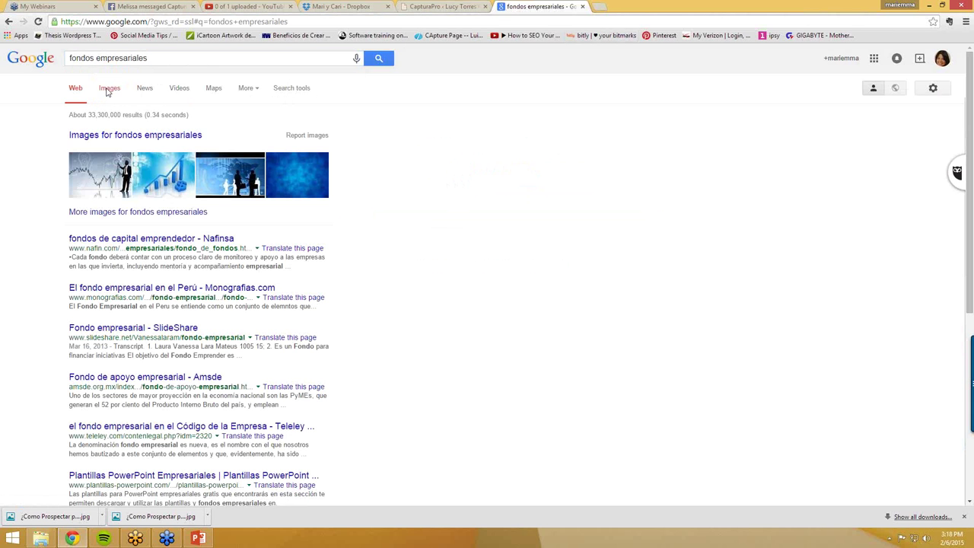
# - Open the puzzle-pieces image from the image results at full size
pyautogui.click(108, 89)
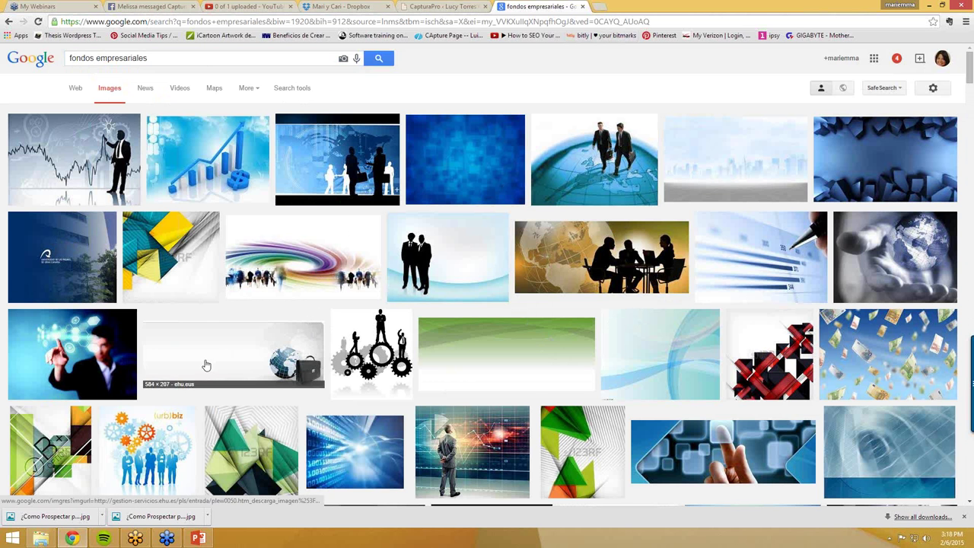
pyautogui.scroll(-1, 209, 365)
pyautogui.scroll(-2, 438, 417)
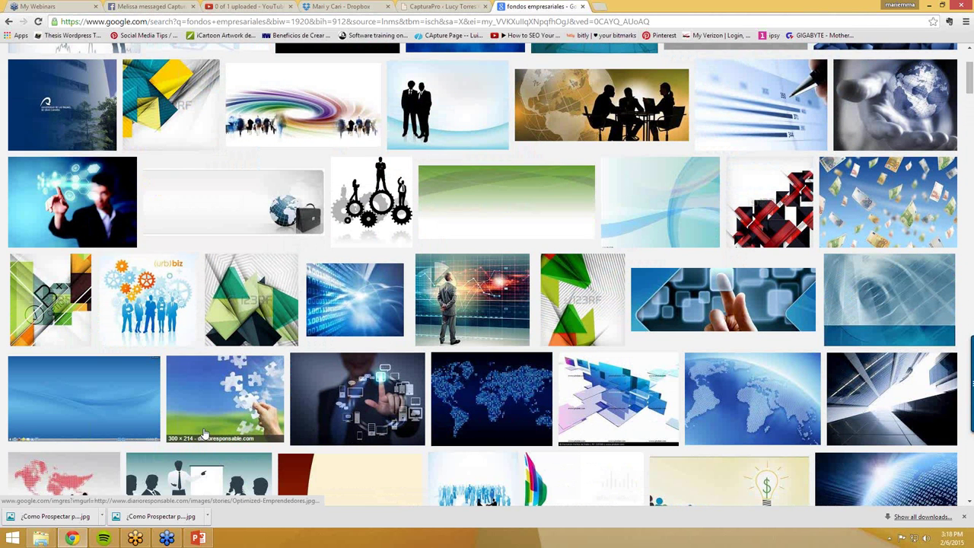
pyautogui.click(236, 399)
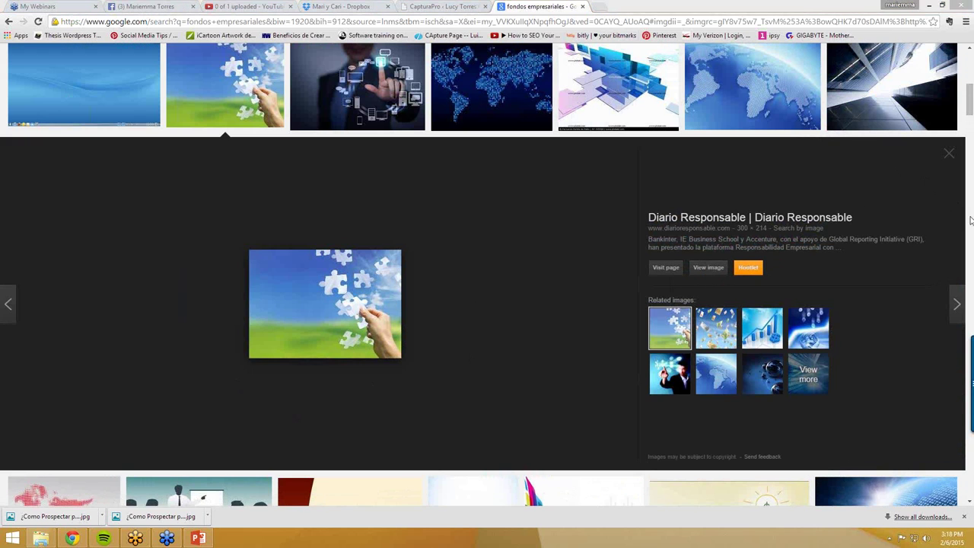
pyautogui.click(707, 267)
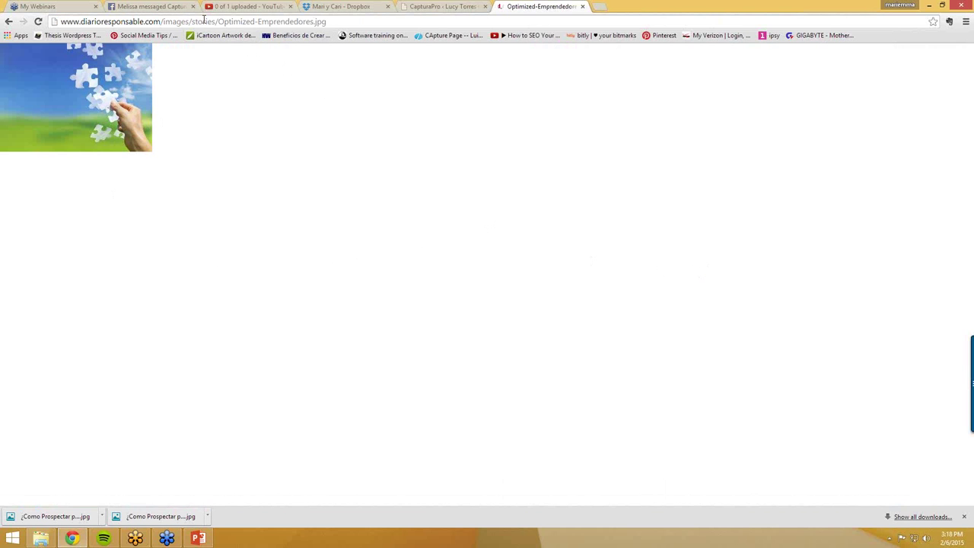
# - Save the puzzle image to the Desktop as ejemplo.jpg
pyautogui.click(431, 7)
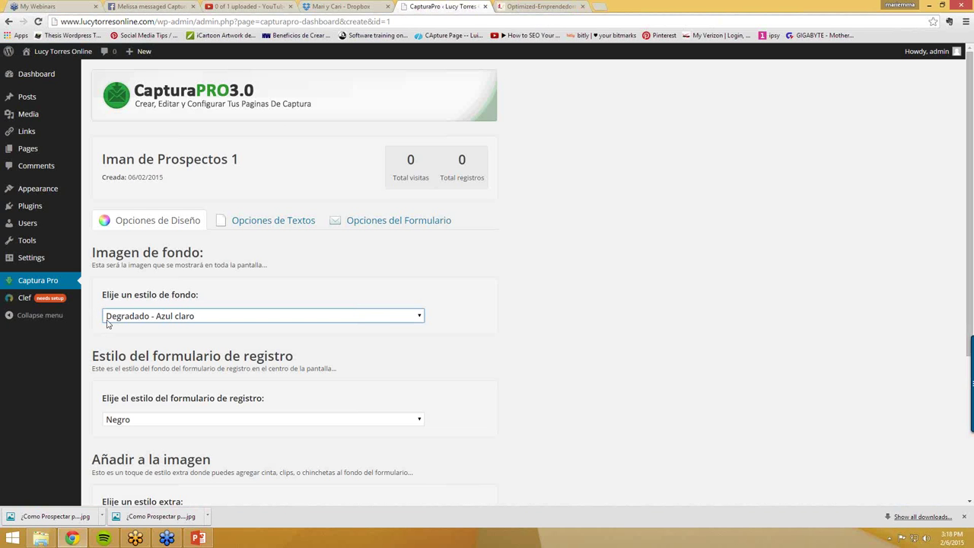
pyautogui.moveTo(26, 158)
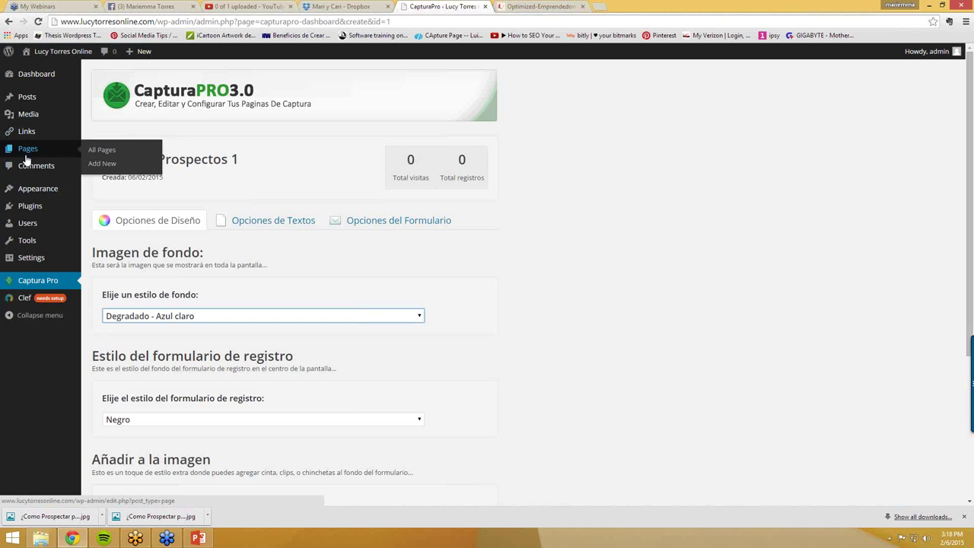
pyautogui.moveTo(27, 120)
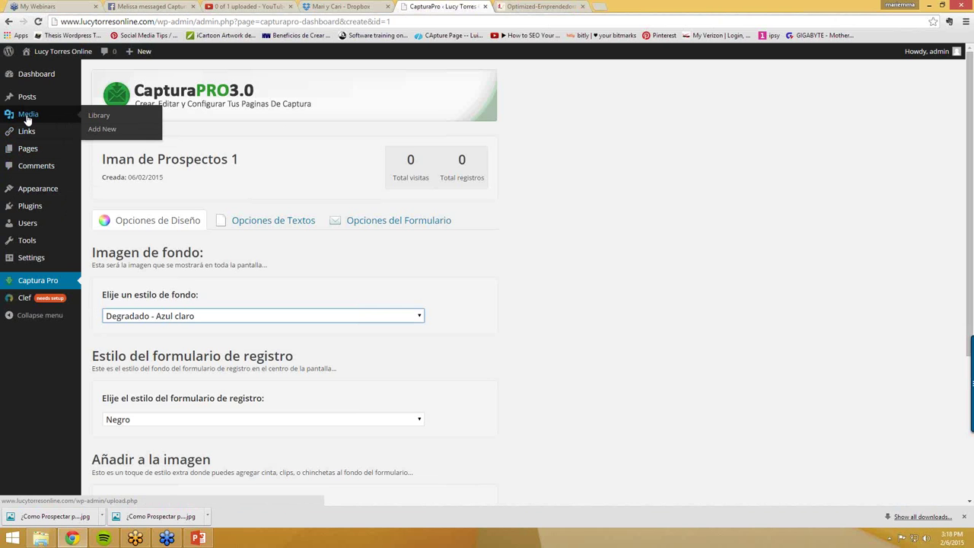
pyautogui.click(535, 8)
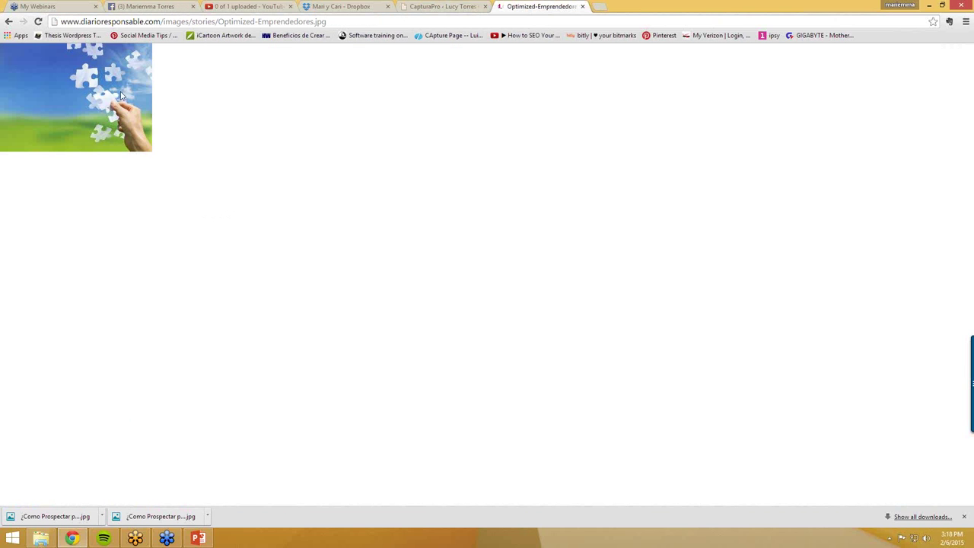
pyautogui.rightClick(96, 102)
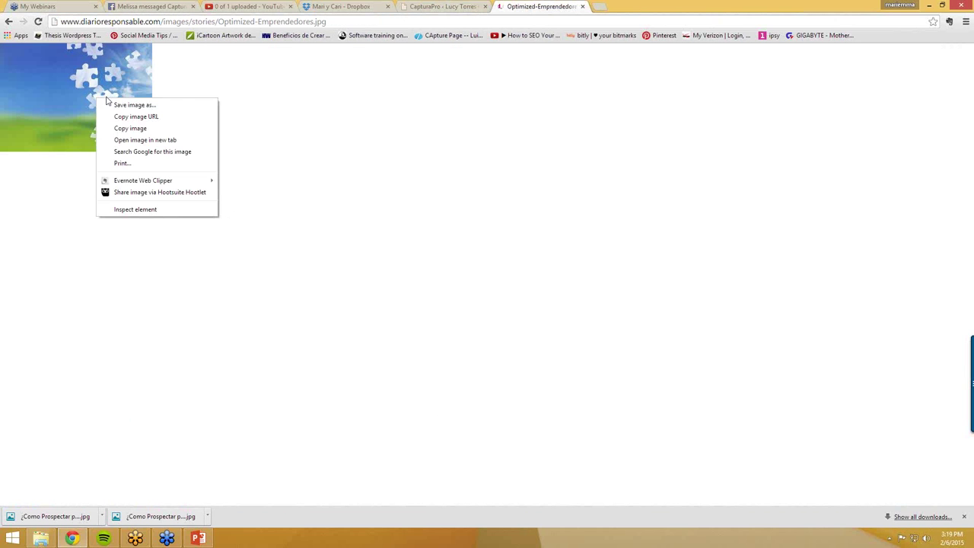
pyautogui.click(127, 105)
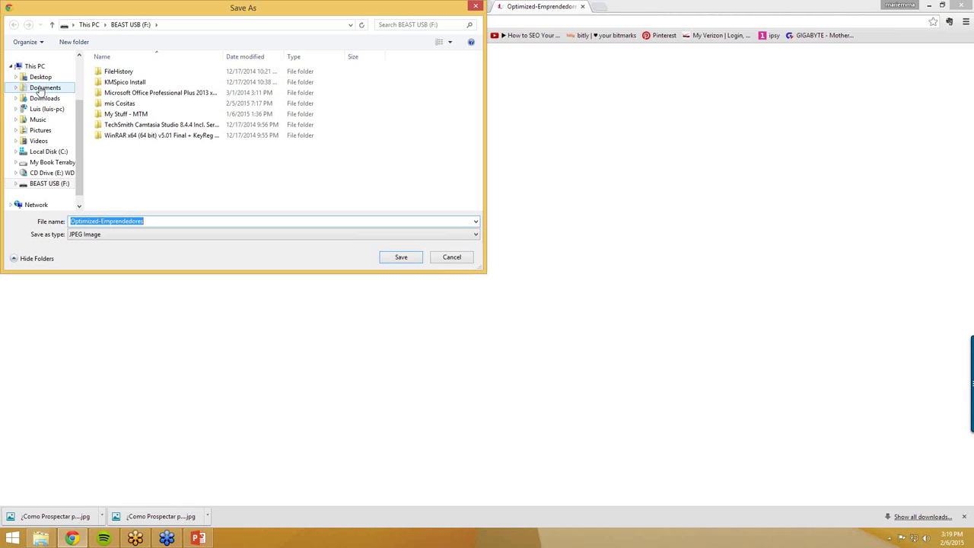
pyautogui.click(40, 77)
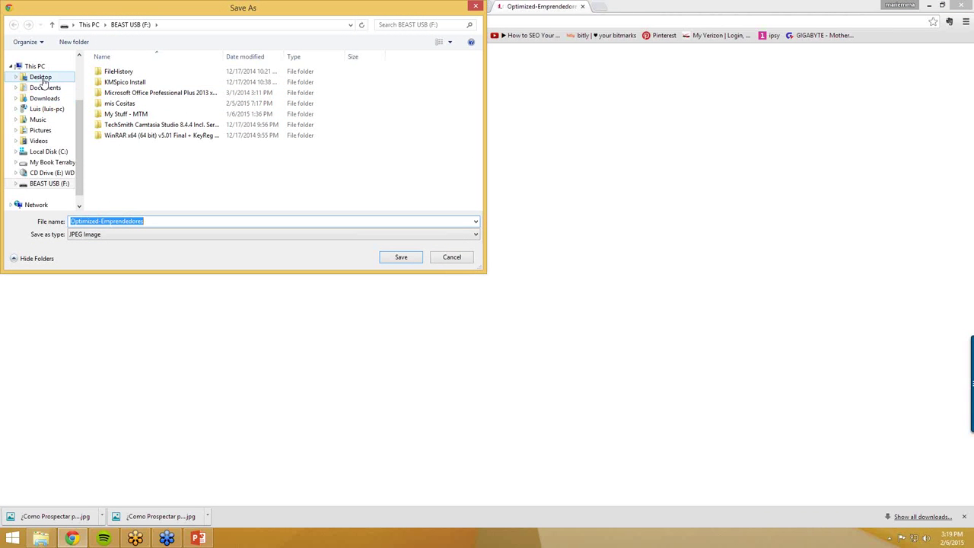
pyautogui.doubleClick(129, 221)
pyautogui.write('ejemplo')
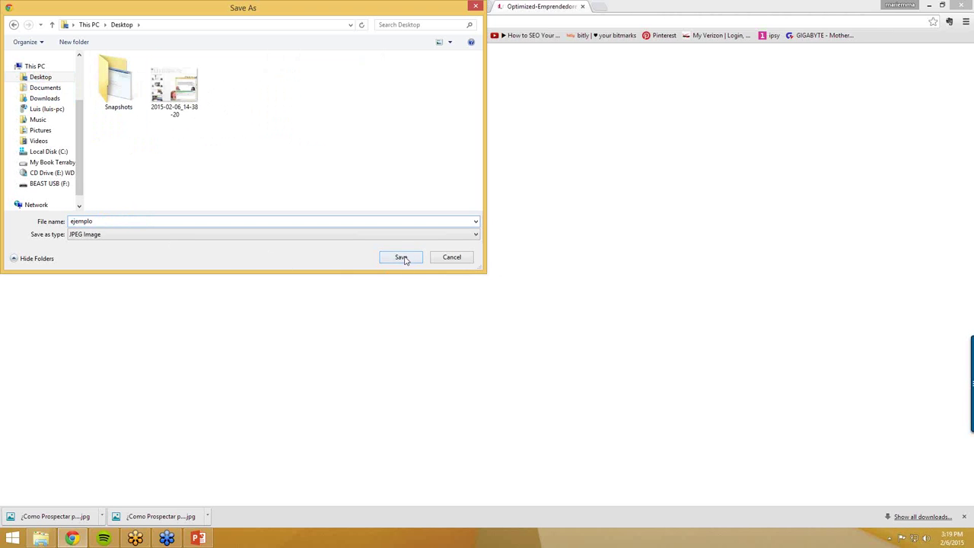
pyautogui.click(401, 257)
# - Save the Iman de Prospectos 1 design settings and dismiss the saved confirmation
pyautogui.click(452, 9)
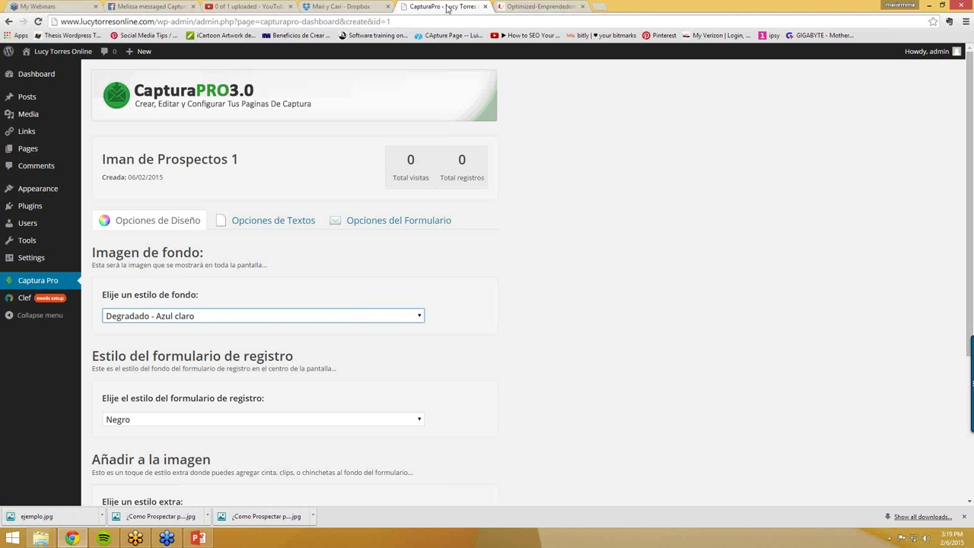
pyautogui.scroll(-3, 169, 312)
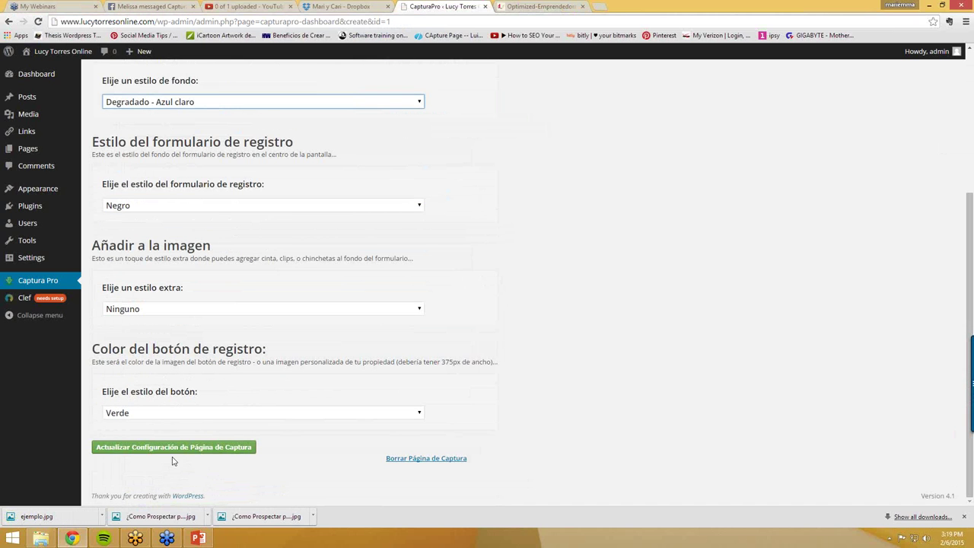
pyautogui.click(171, 453)
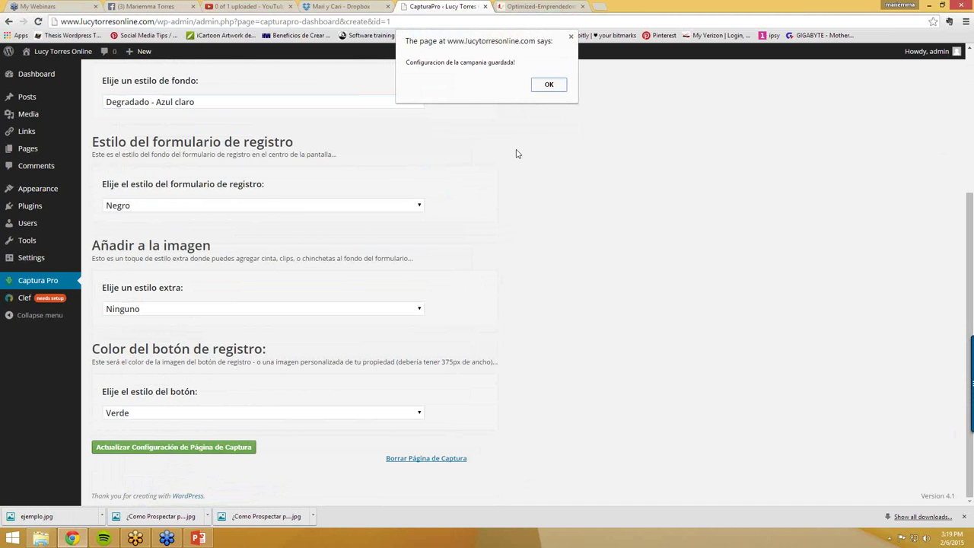
pyautogui.click(549, 85)
pyautogui.scroll(1, 10, 192)
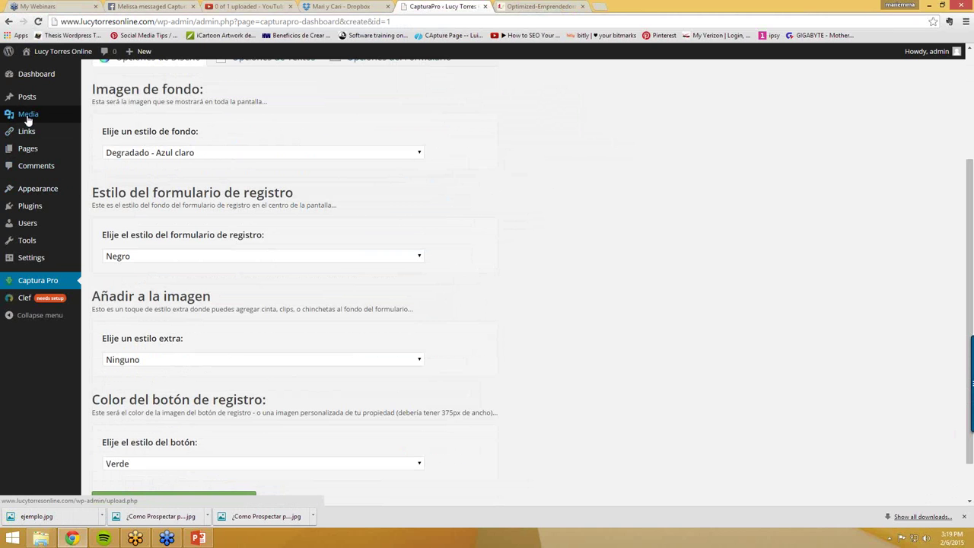
pyautogui.moveTo(29, 120)
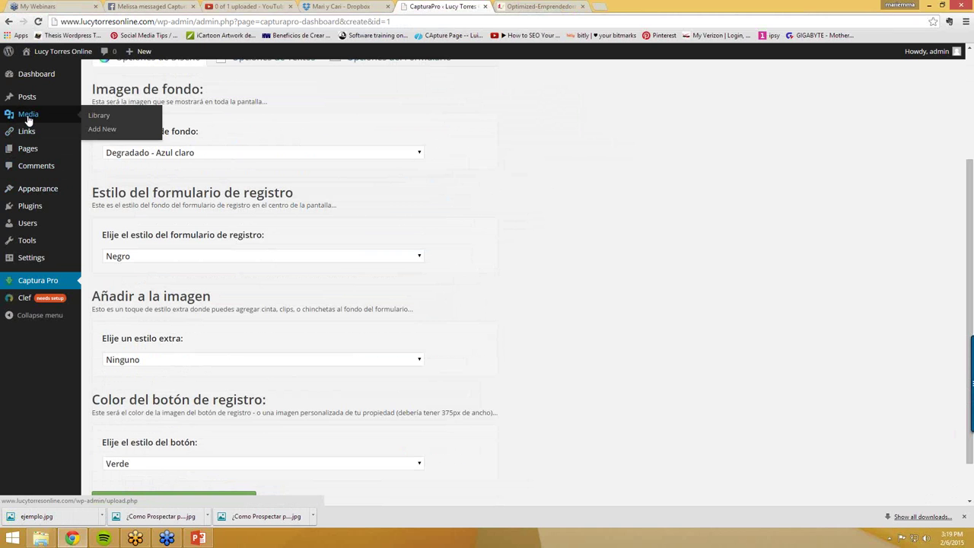
# - Upload ejemplo.jpg from the Desktop to the Media Library and open its Edit Media page
pyautogui.click(103, 131)
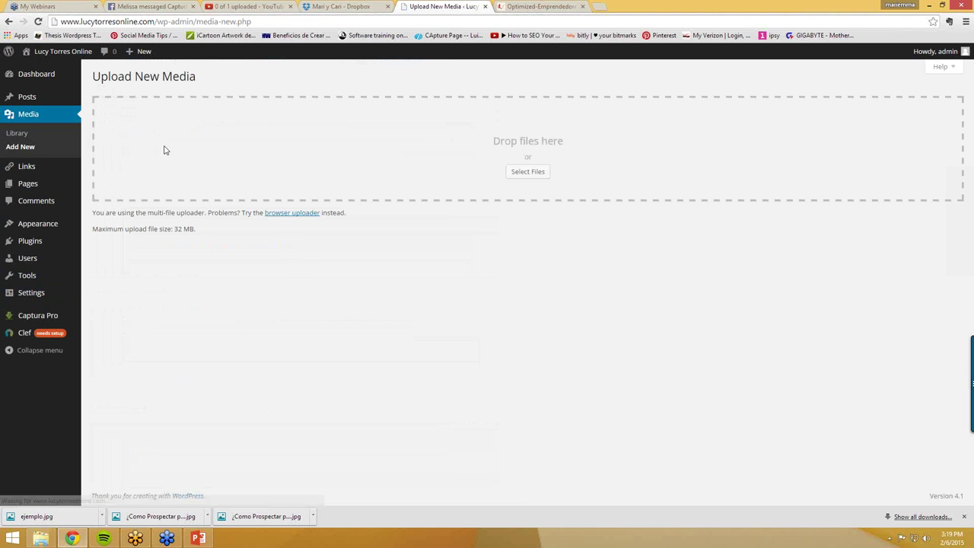
pyautogui.click(522, 177)
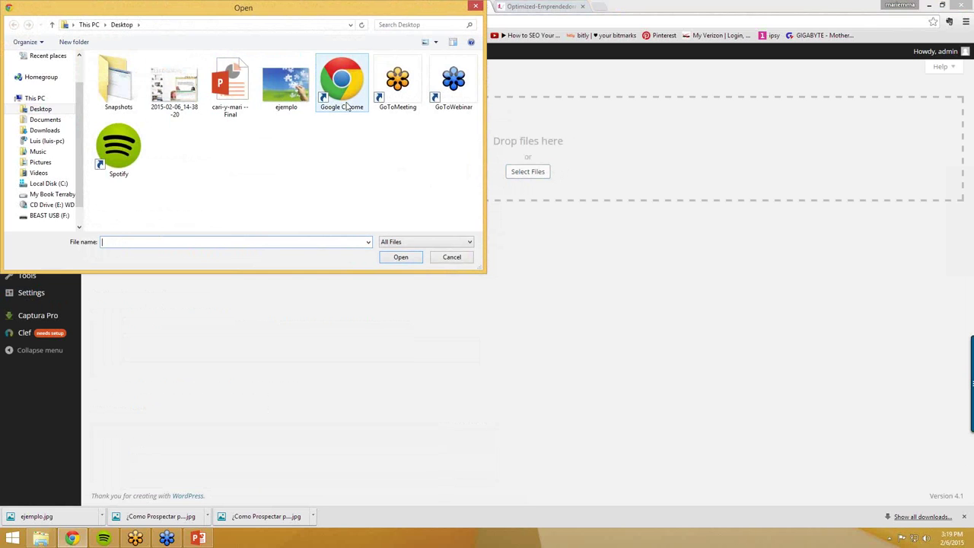
pyautogui.doubleClick(283, 95)
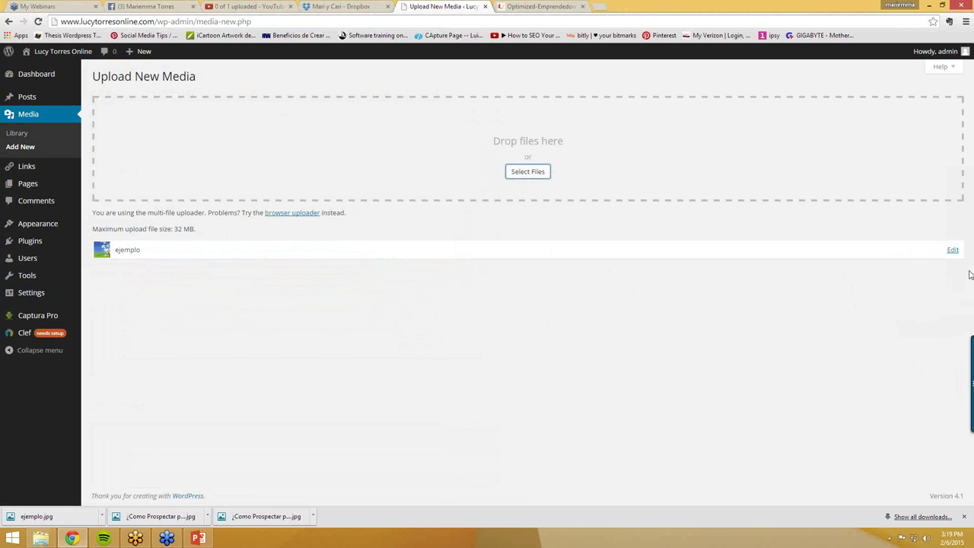
pyautogui.click(952, 250)
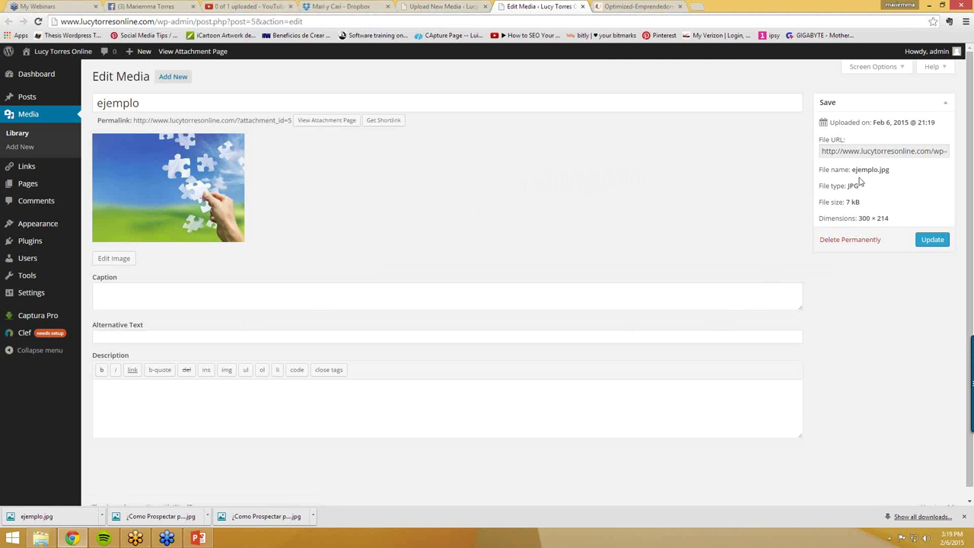
# - Copy ejemplo.jpg's File URL and return to the CapturaPro dashboard
pyautogui.click(867, 153)
pyautogui.moveTo(818, 151); pyautogui.dragTo(973, 151)
pyautogui.hotkey('ctrl', 'c')
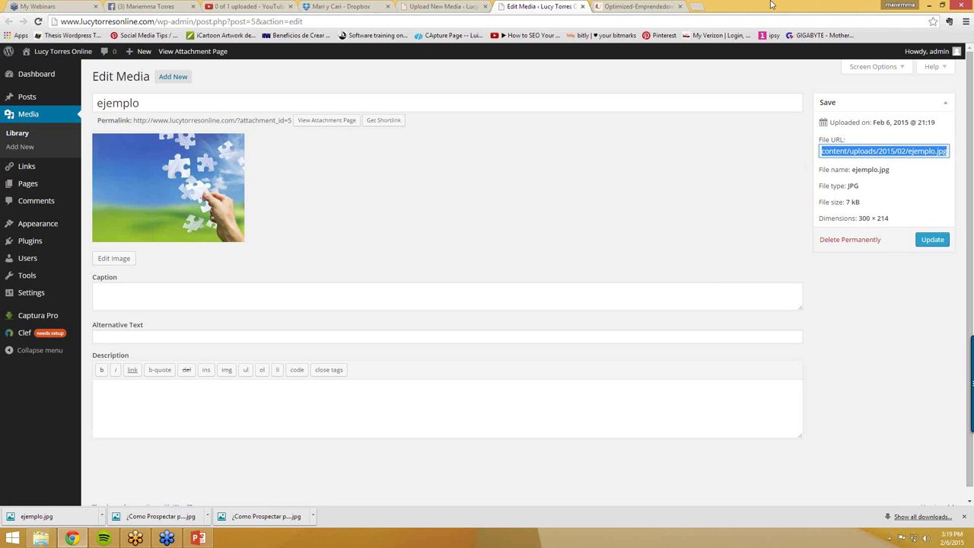
pyautogui.click(42, 318)
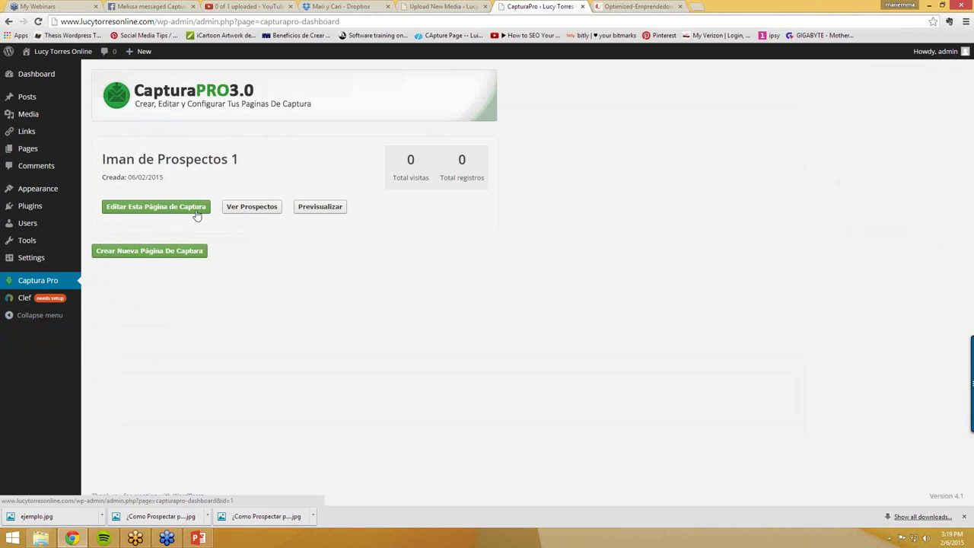
# - Set Iman de Prospectos 1's background to 'URL de imagen personalizada' using the pasted ejemplo.jpg URL
pyautogui.click(161, 210)
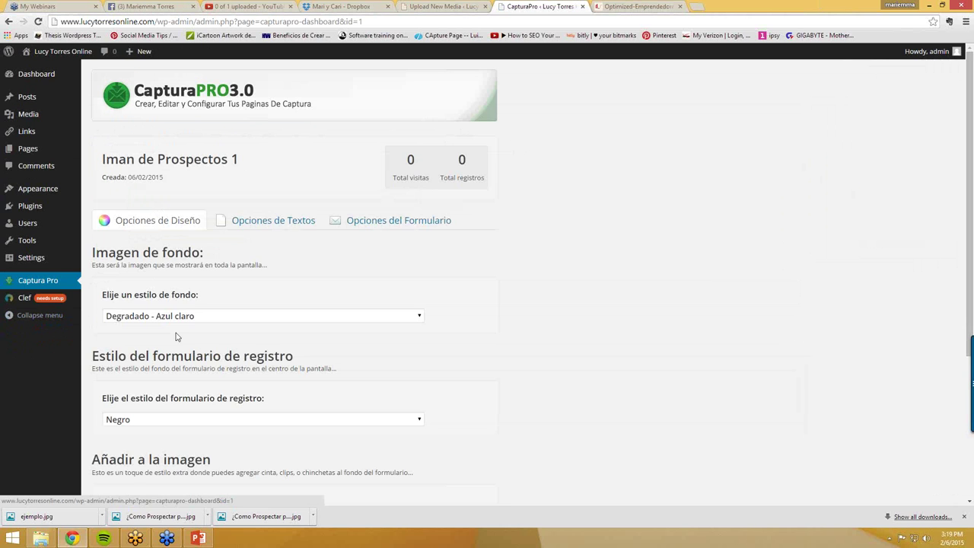
pyautogui.click(189, 319)
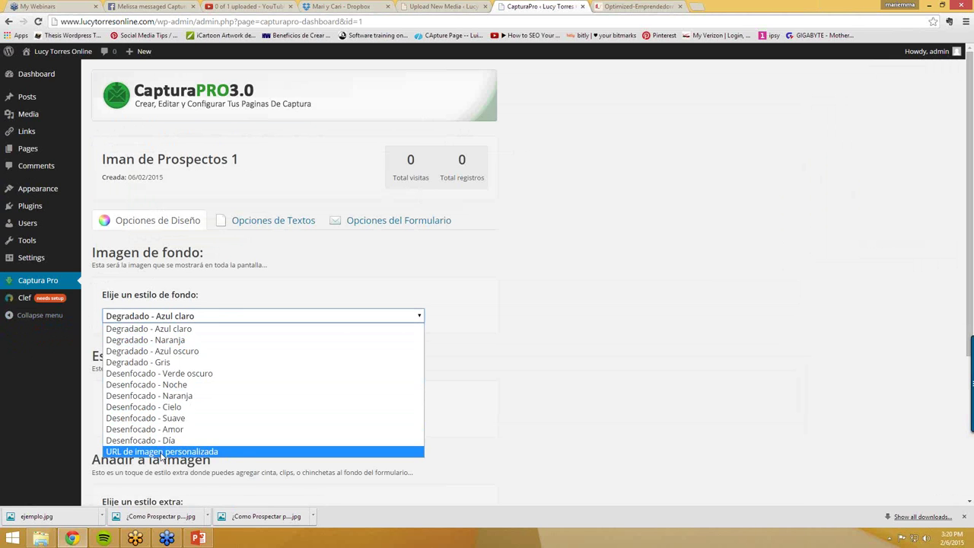
pyautogui.click(162, 452)
pyautogui.click(162, 364)
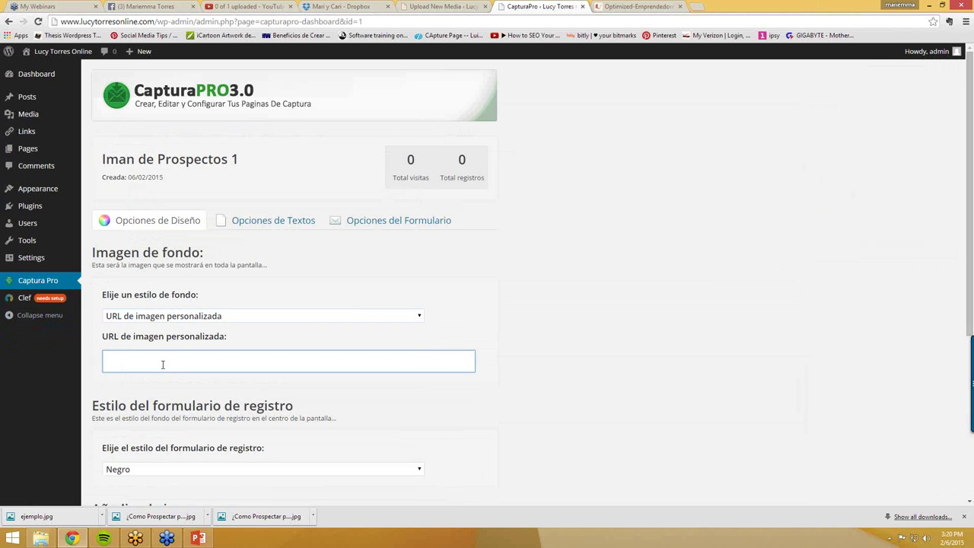
pyautogui.hotkey('ctrl', 'v')
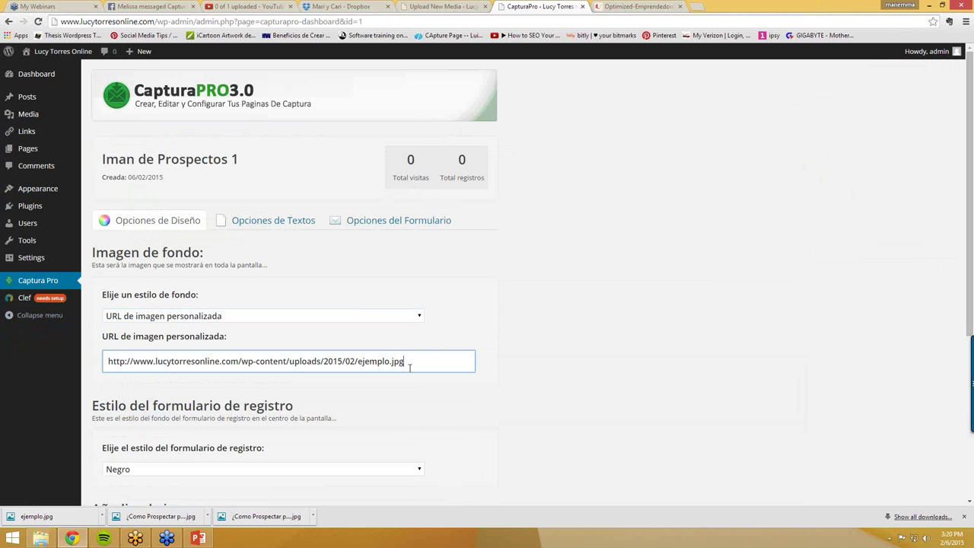
pyautogui.scroll(-2, 410, 367)
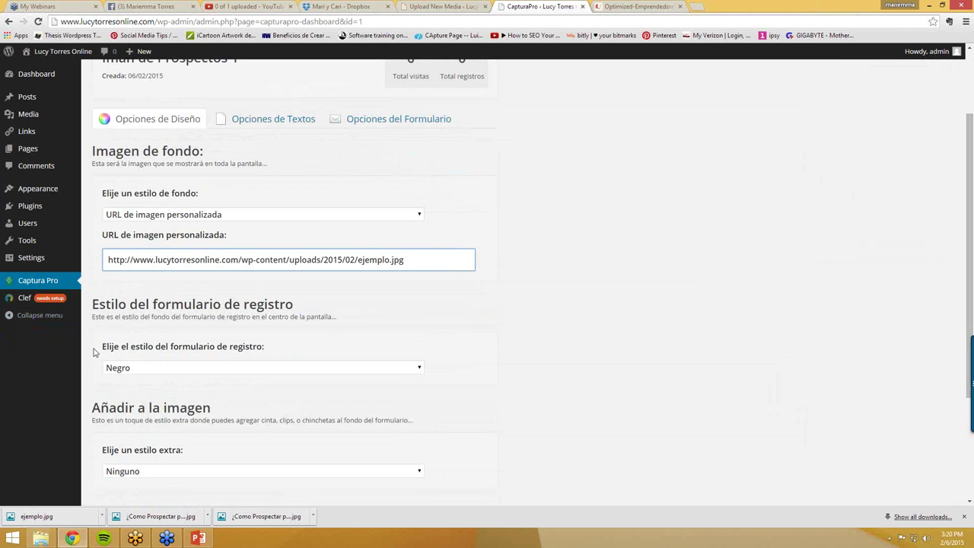
# - Choose the Sobre form style, Pinzas extra style and Amarillo signup button, then save the settings
pyautogui.click(170, 370)
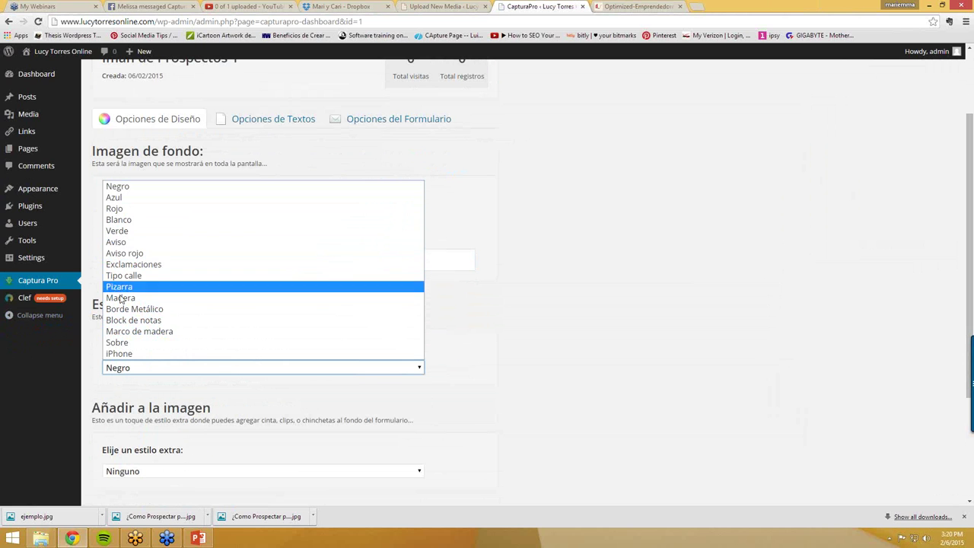
pyautogui.click(131, 343)
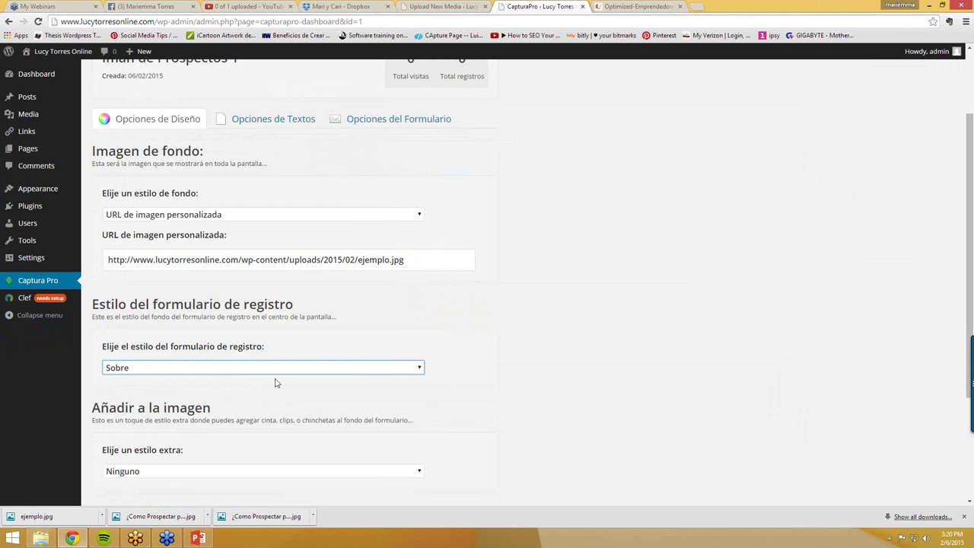
pyautogui.scroll(-1, 370, 418)
pyautogui.scroll(-1, 335, 414)
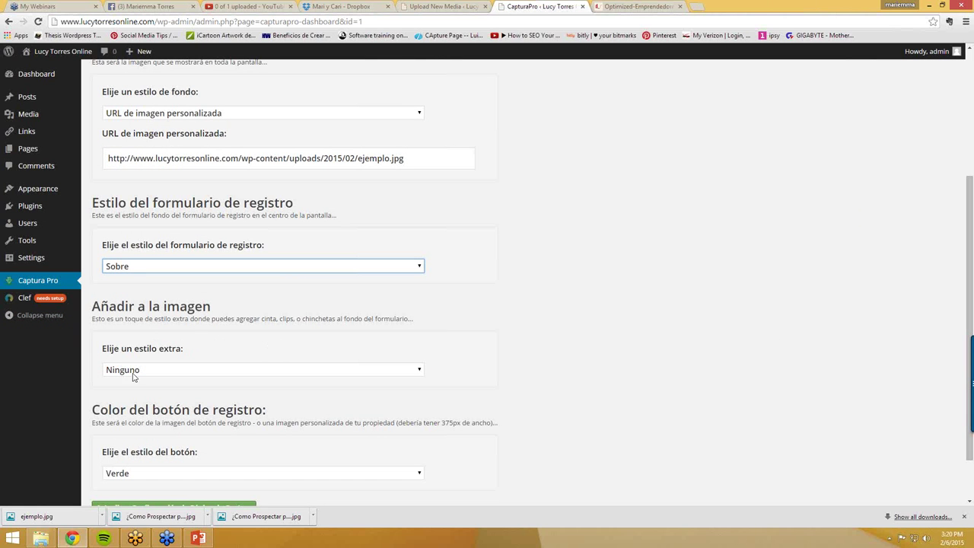
pyautogui.click(417, 370)
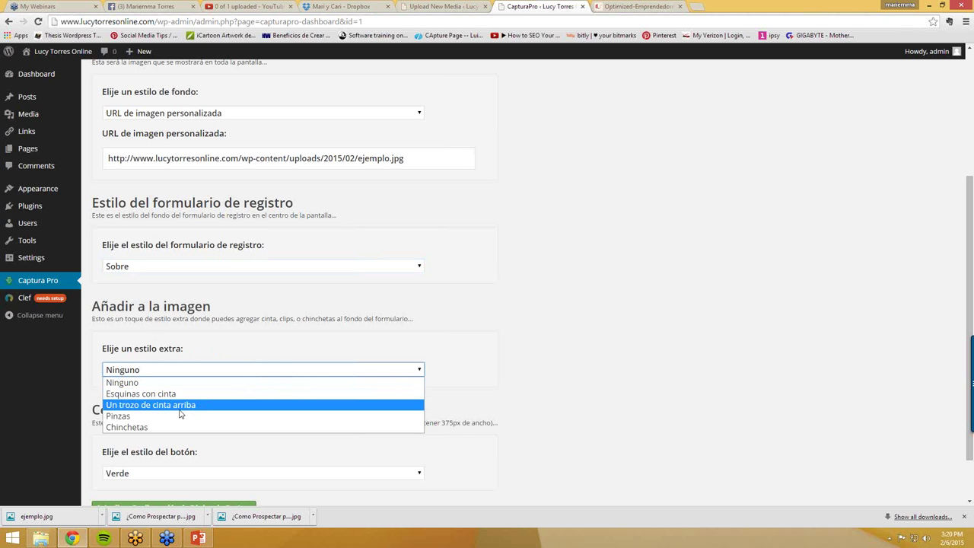
pyautogui.click(133, 416)
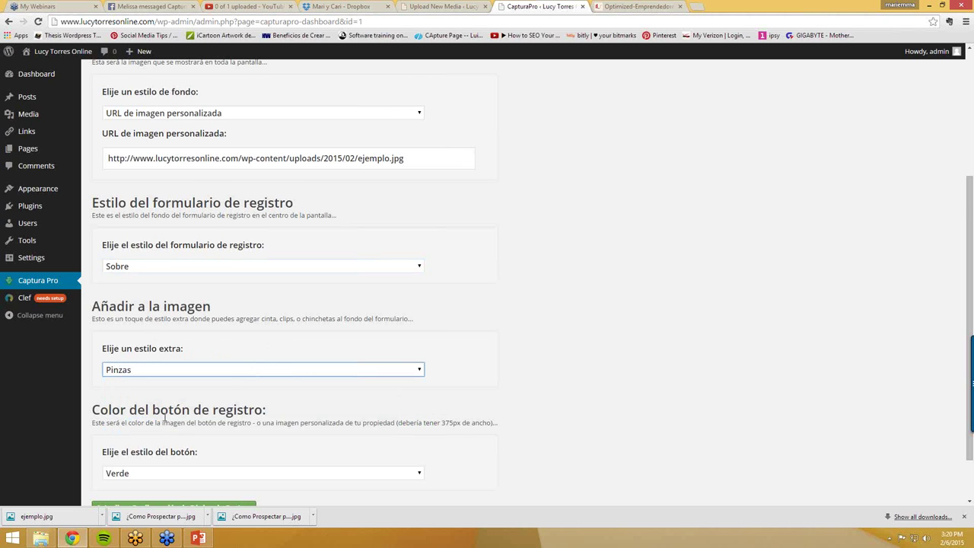
pyautogui.scroll(-2, 542, 398)
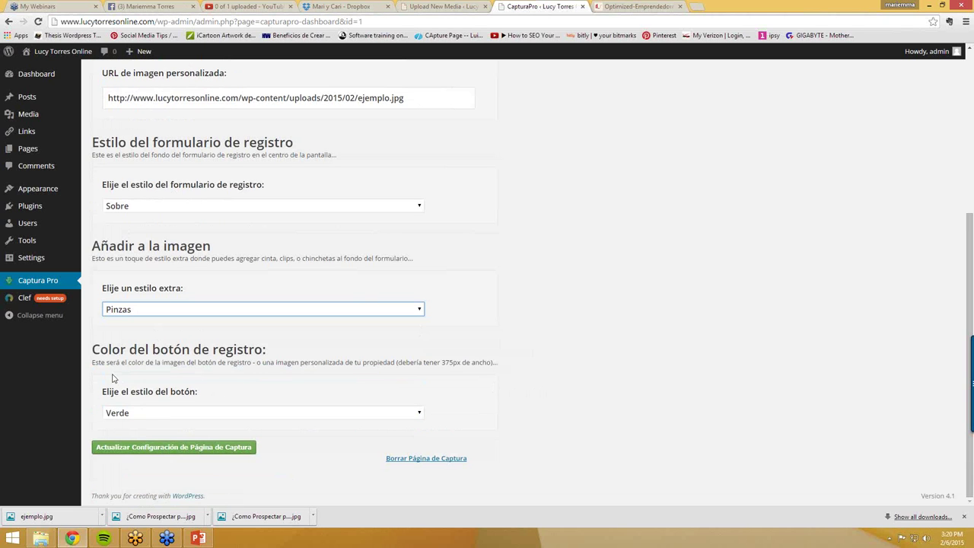
pyautogui.click(147, 415)
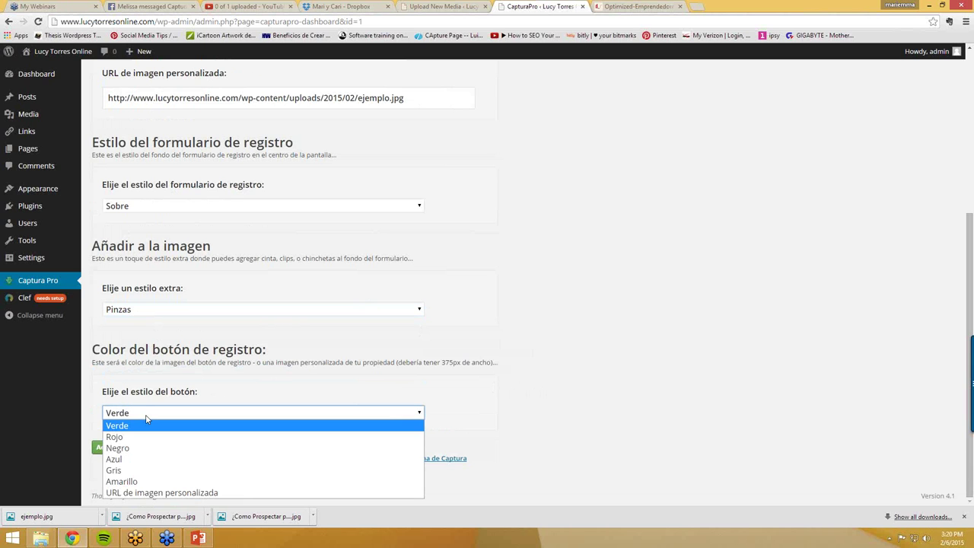
pyautogui.click(128, 481)
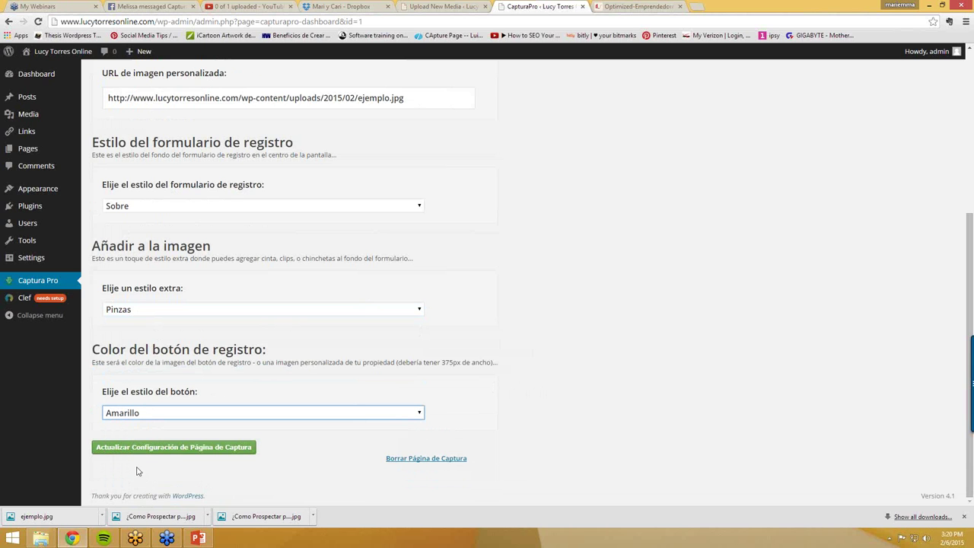
pyautogui.click(155, 447)
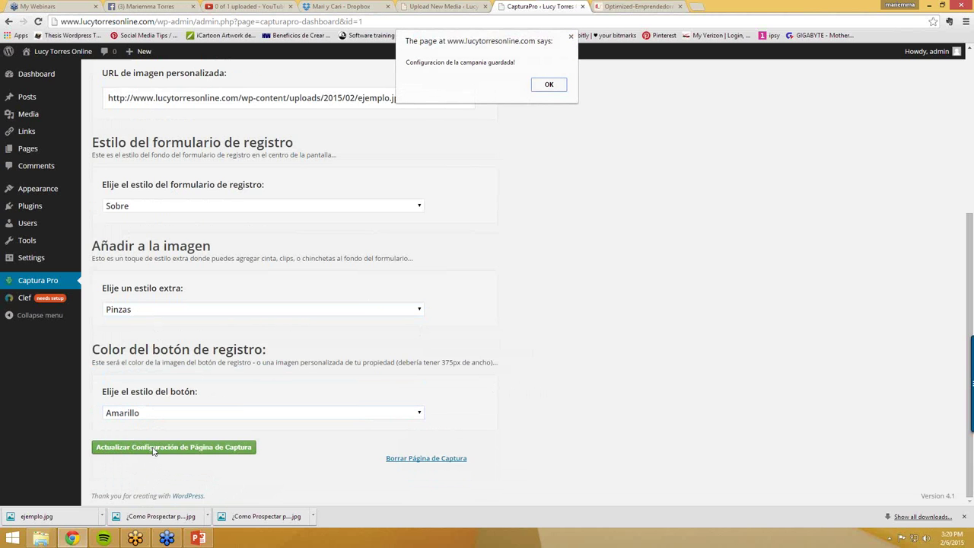
pyautogui.click(550, 89)
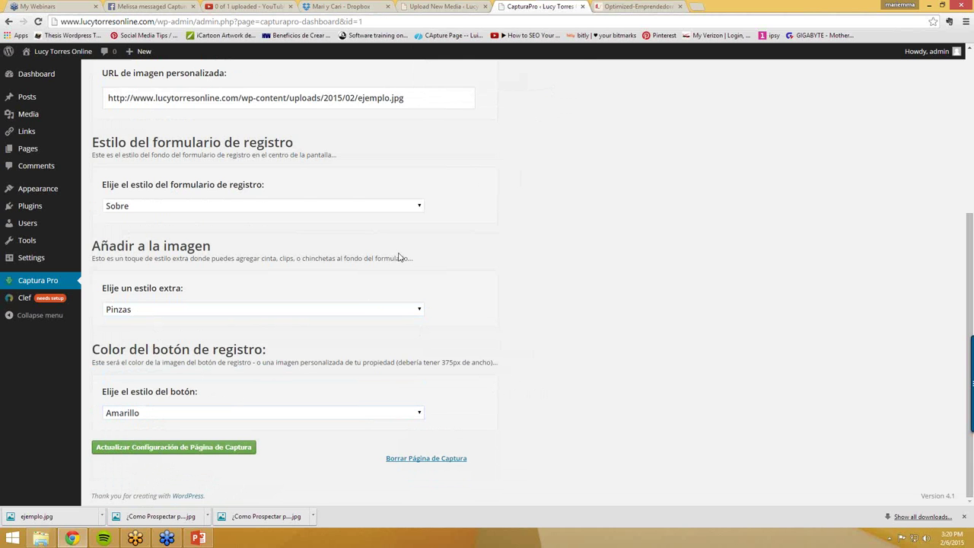
pyautogui.scroll(4, 401, 257)
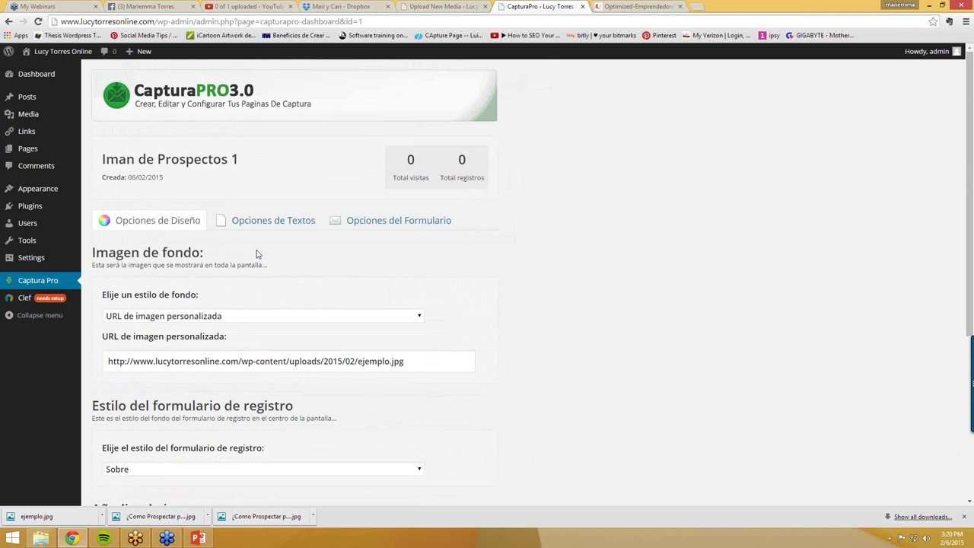
# - Save the capture page settings once more and dismiss the confirmation
pyautogui.scroll(-4, 250, 266)
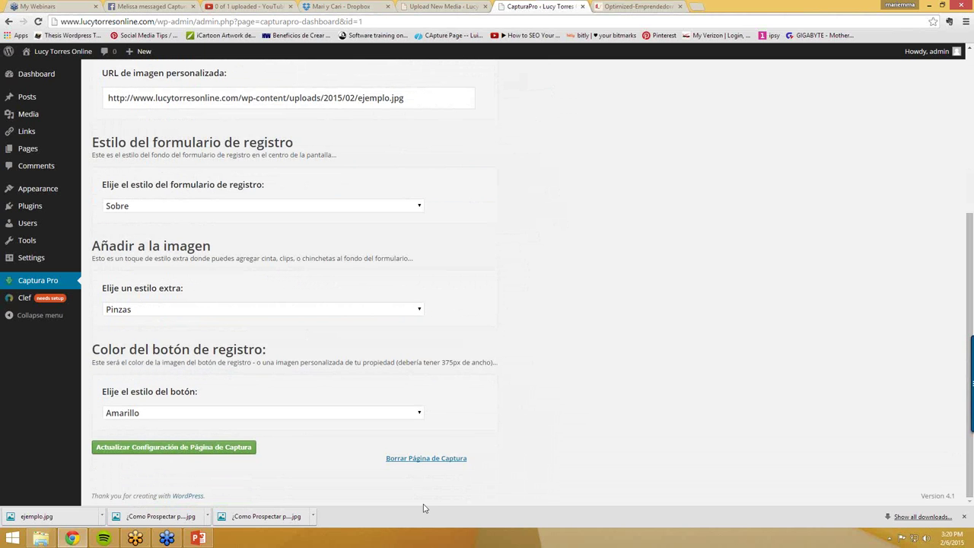
pyautogui.click(229, 450)
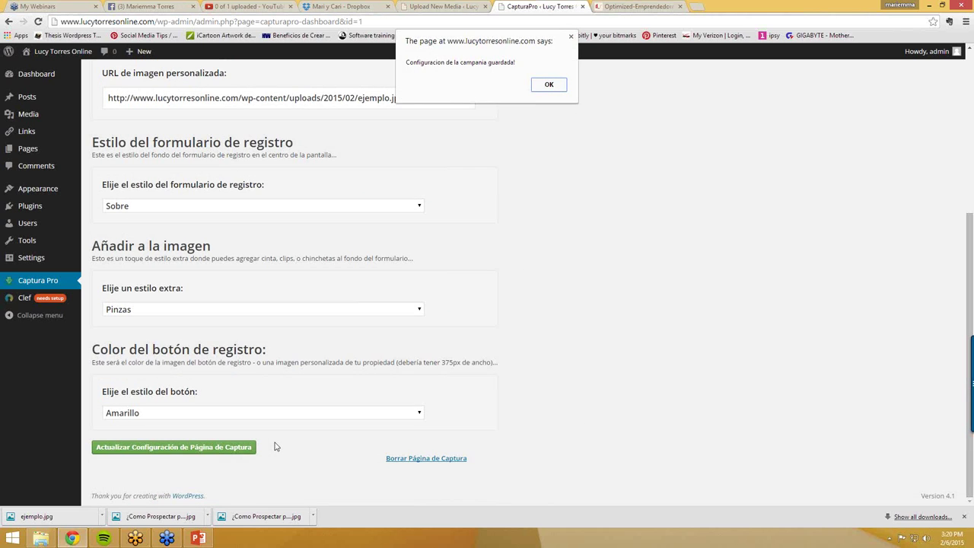
pyautogui.click(554, 89)
# - Return to the Captura Pro dashboard and preview Iman de Prospectos 1 in a new tab
pyautogui.scroll(3, 296, 193)
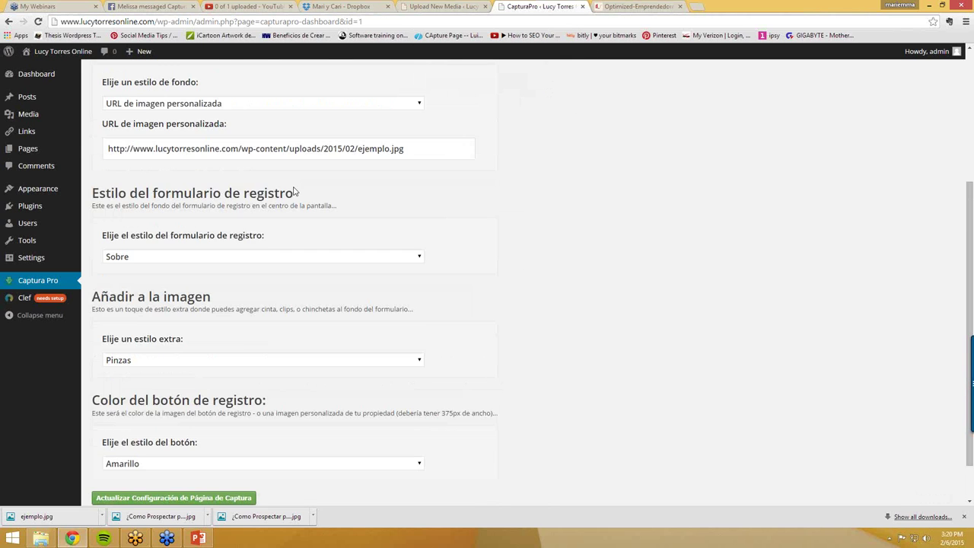
pyautogui.scroll(1, 294, 191)
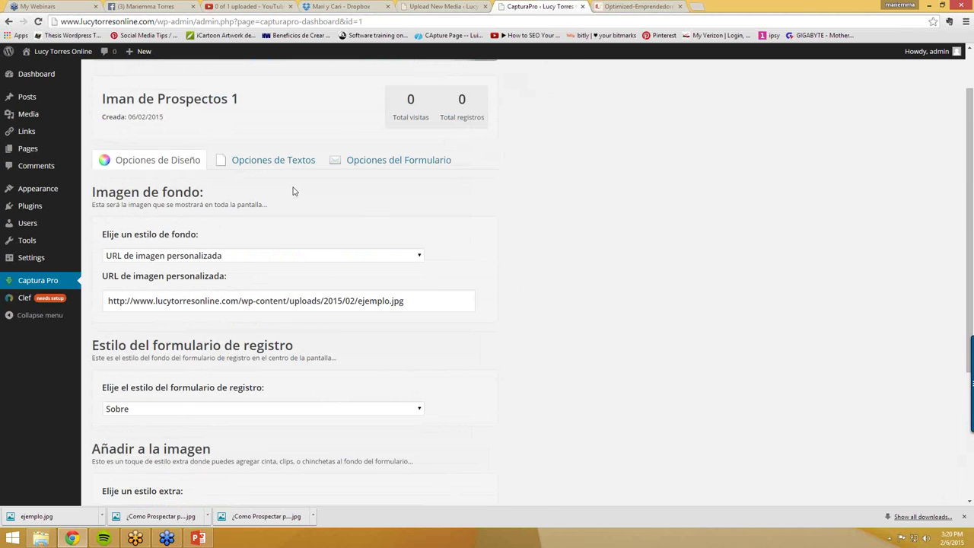
pyautogui.scroll(1, 154, 165)
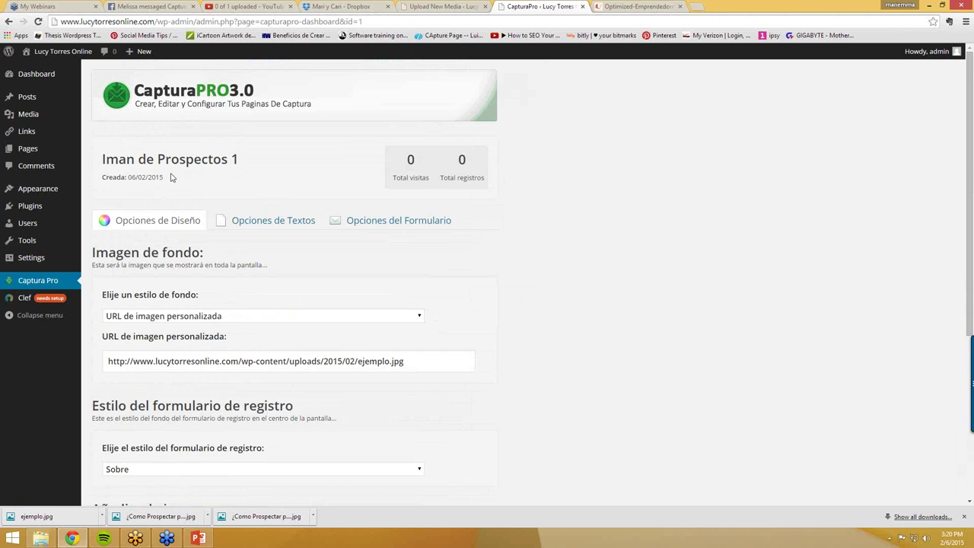
pyautogui.click(44, 285)
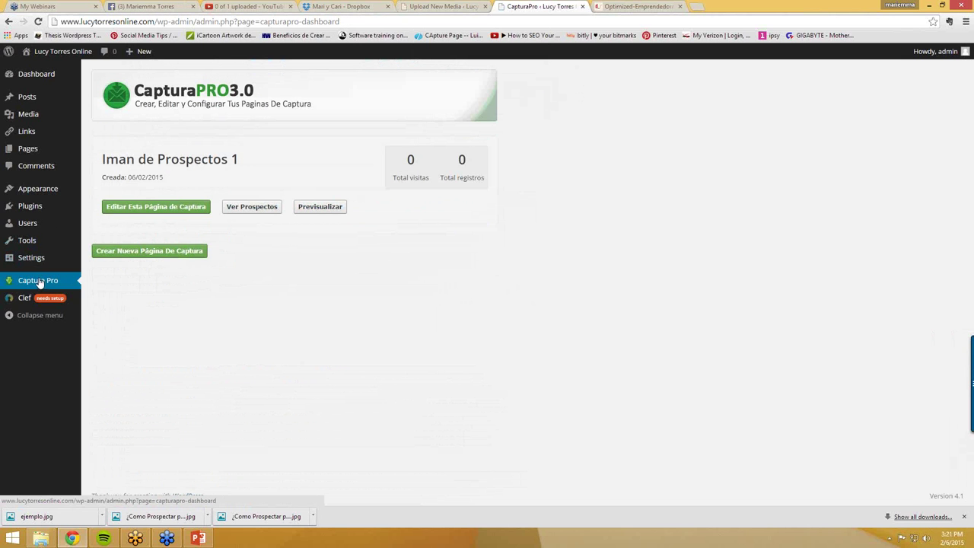
pyautogui.click(324, 208)
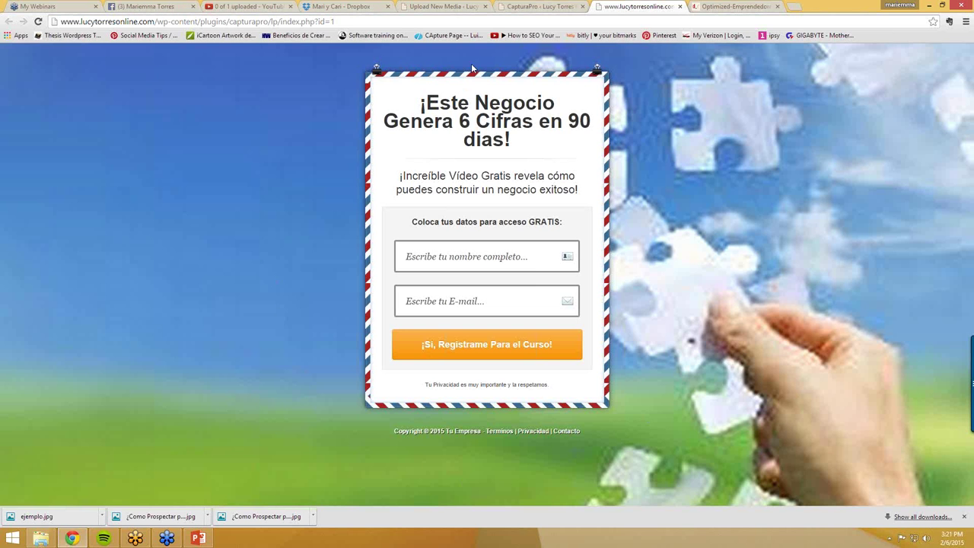
# - Back in the CapturaPro tab, open Iman de Prospectos 1 for editing
pyautogui.click(534, 7)
pyautogui.click(114, 207)
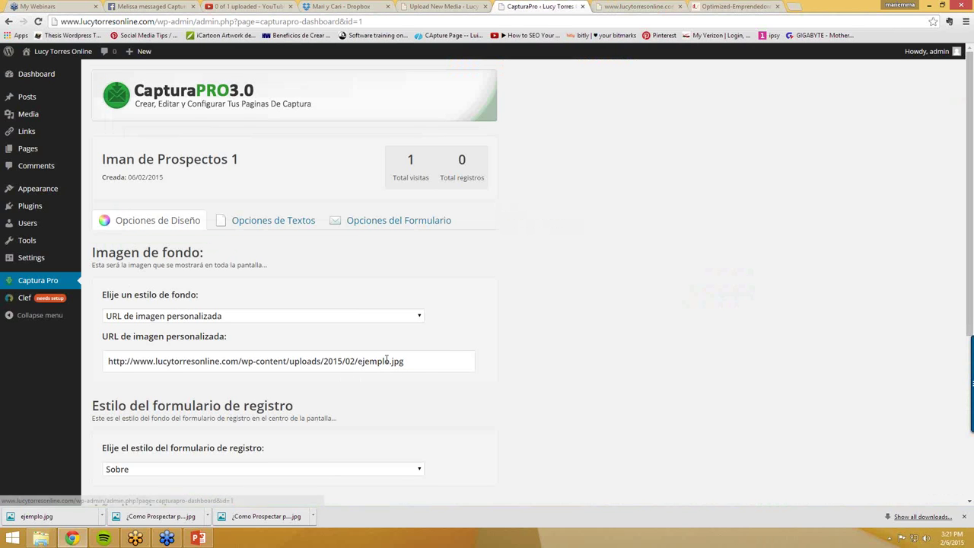
# - Change the background to Desenfocado - Cielo, save, and return to the Captura Pro dashboard
pyautogui.click(363, 320)
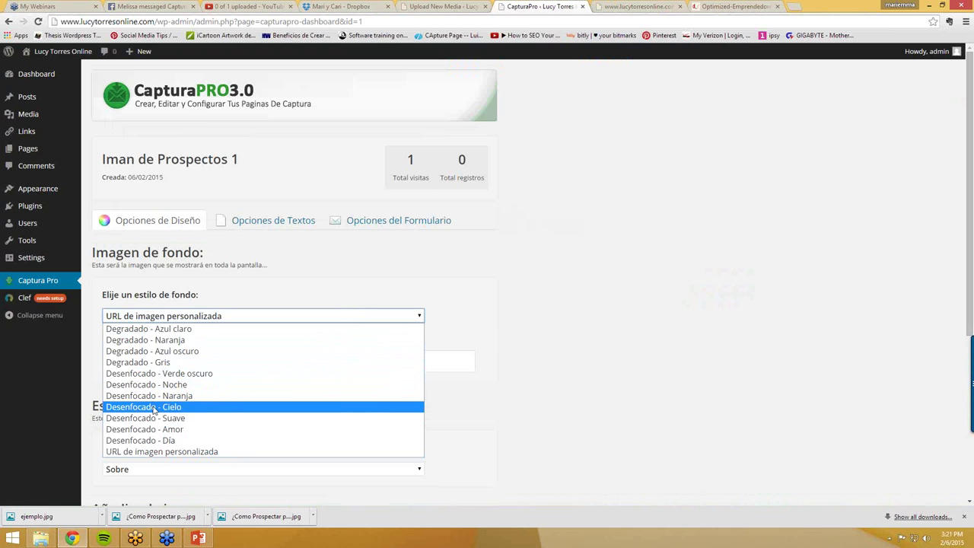
pyautogui.click(154, 410)
pyautogui.scroll(-3, 152, 411)
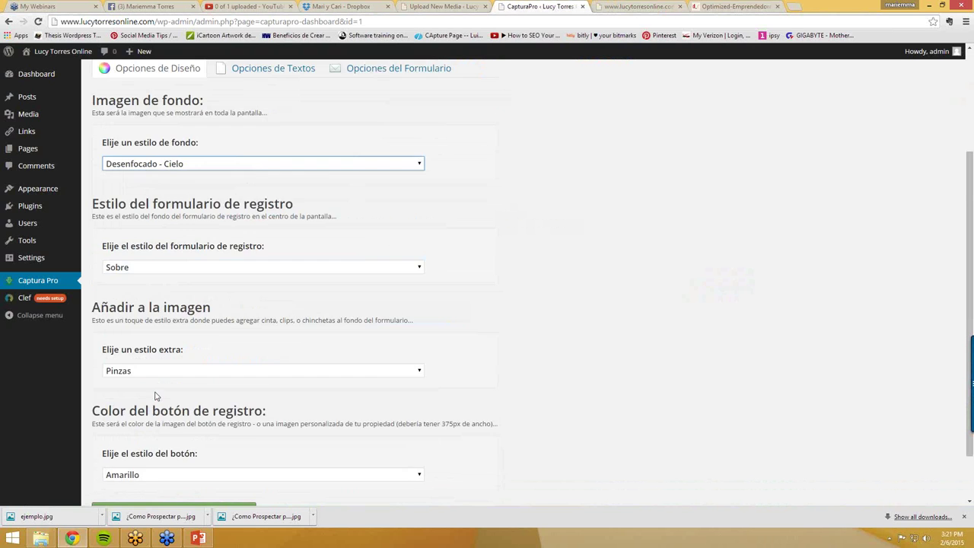
pyautogui.click(174, 448)
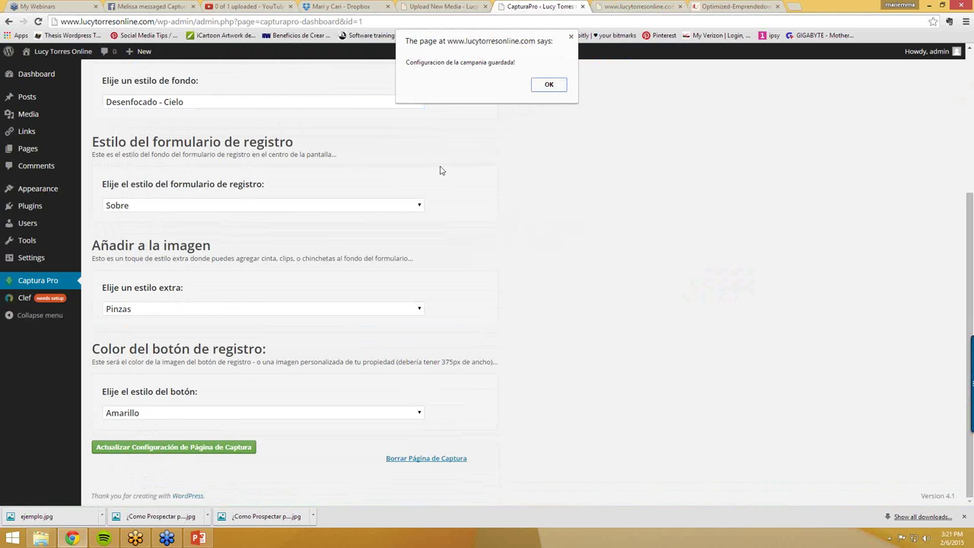
pyautogui.click(548, 85)
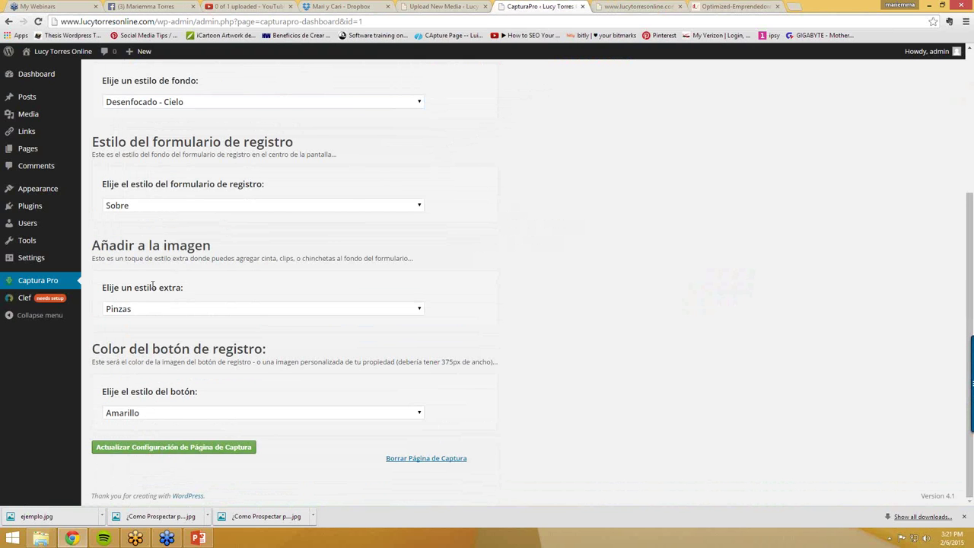
pyautogui.click(36, 281)
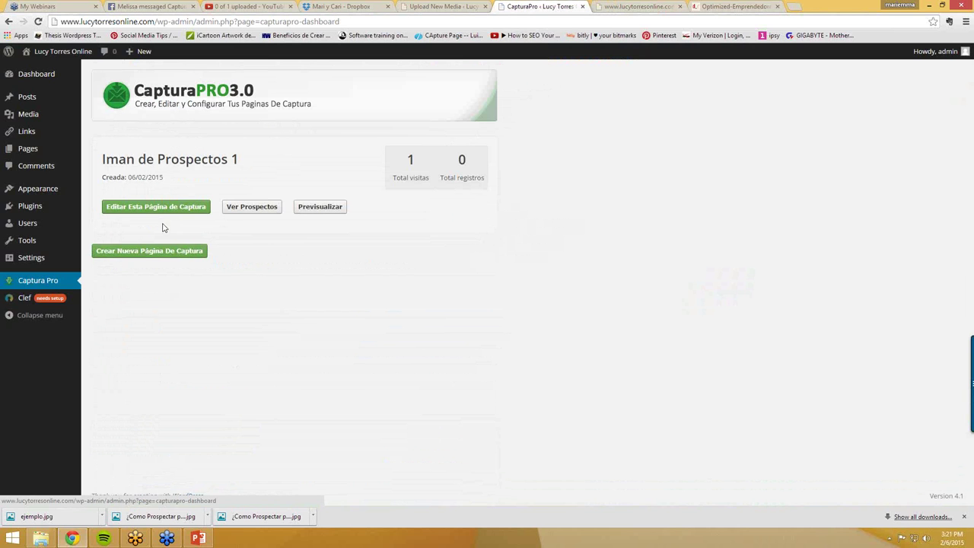
# - Preview the updated capture page in a new tab, then move across the open browser tabs
pyautogui.click(310, 212)
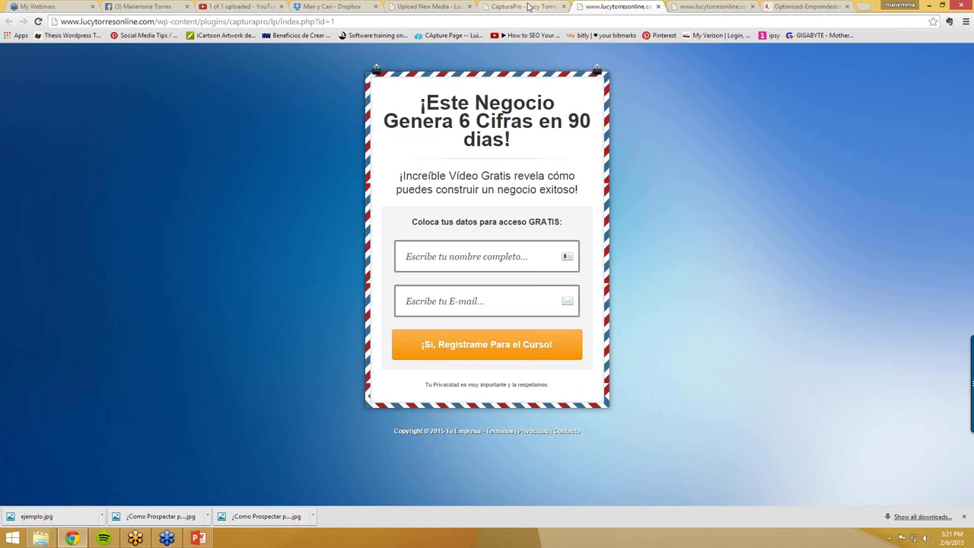
pyautogui.click(701, 6)
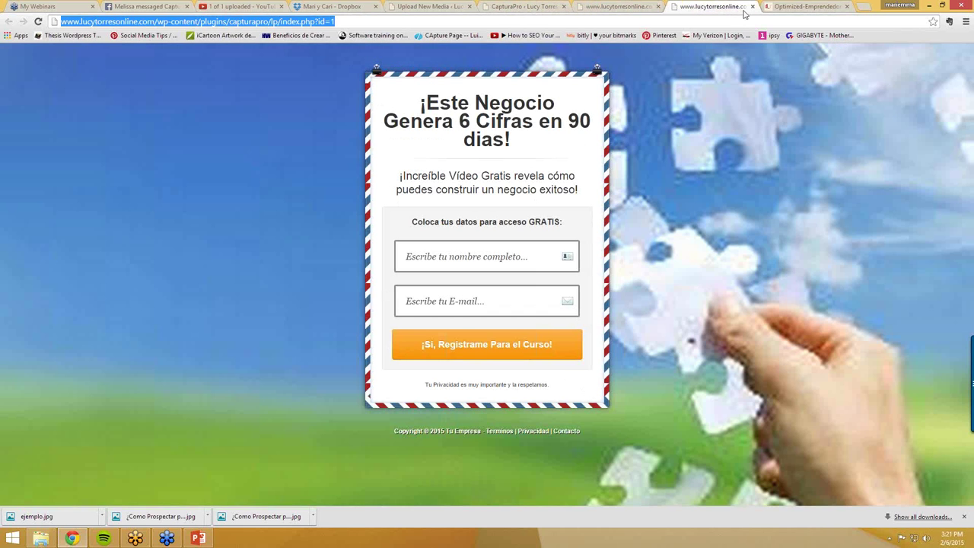
pyautogui.click(792, 7)
# - Go to google.com and search images for 'fondos empresariales'
pyautogui.click(768, 22)
pyautogui.write('googl')
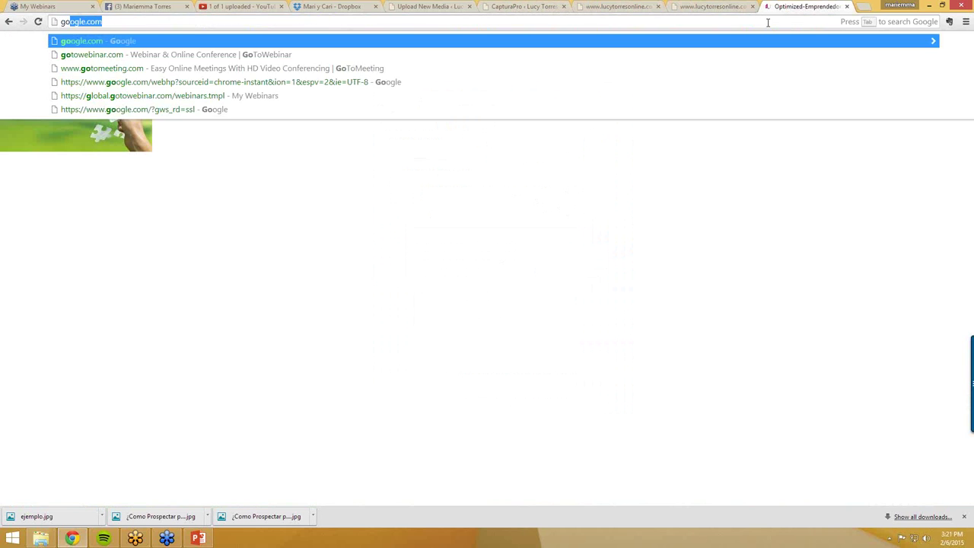
pyautogui.write('e')
pyautogui.press('Return')
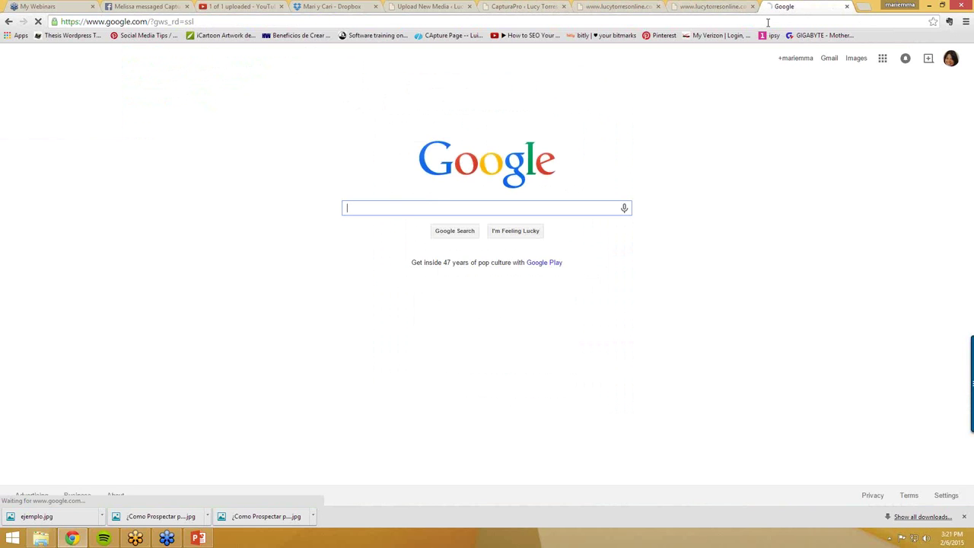
pyautogui.write('fondos')
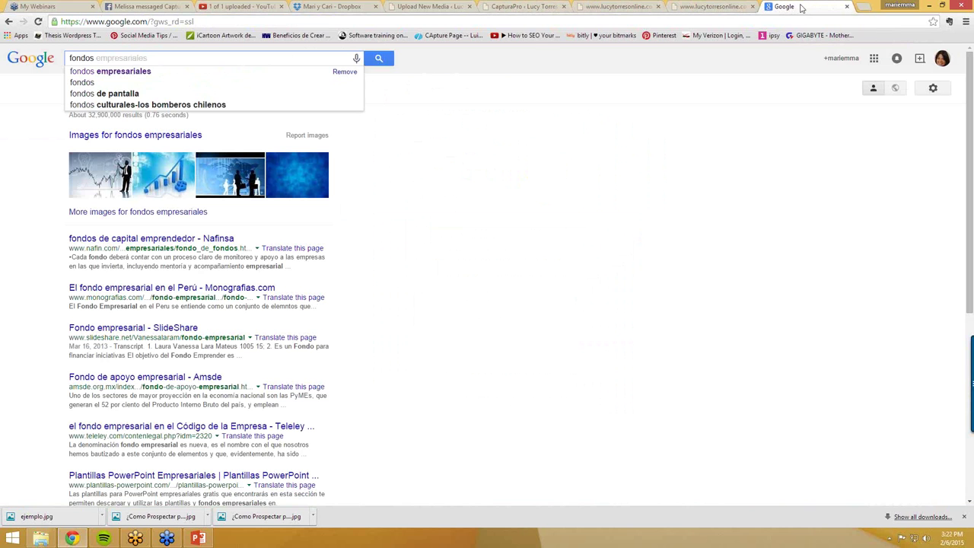
pyautogui.click(152, 72)
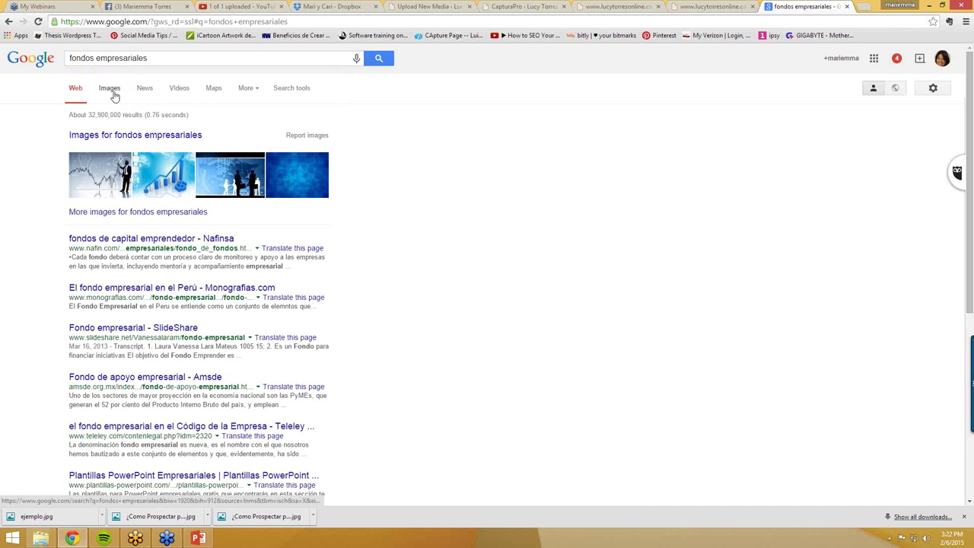
pyautogui.click(113, 93)
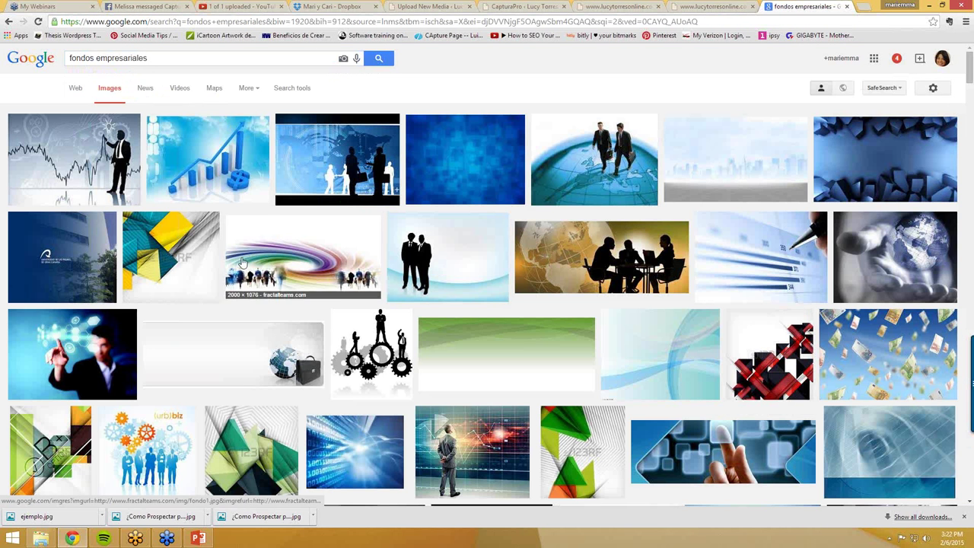
pyautogui.scroll(-4, 358, 367)
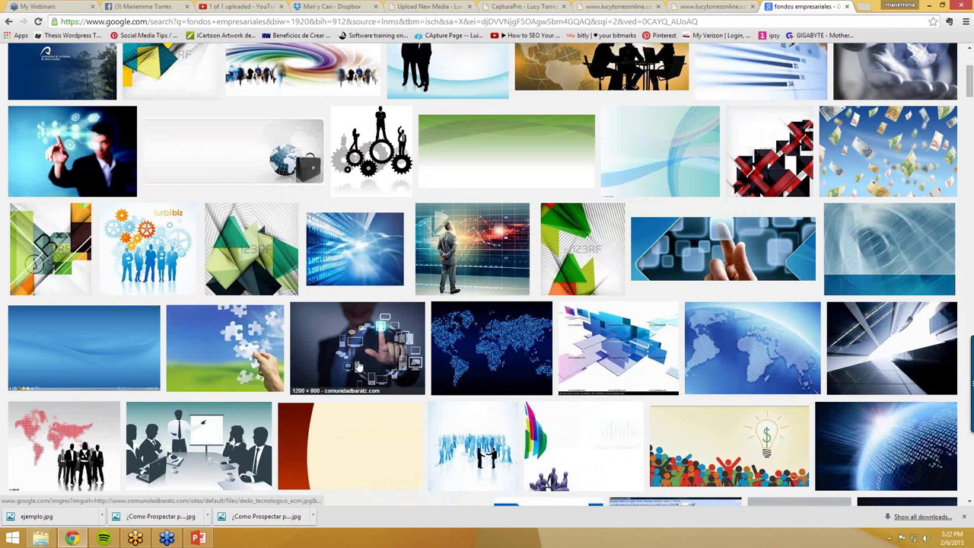
# - Open the hand-touching-icons image and browse its other available sizes
pyautogui.click(358, 367)
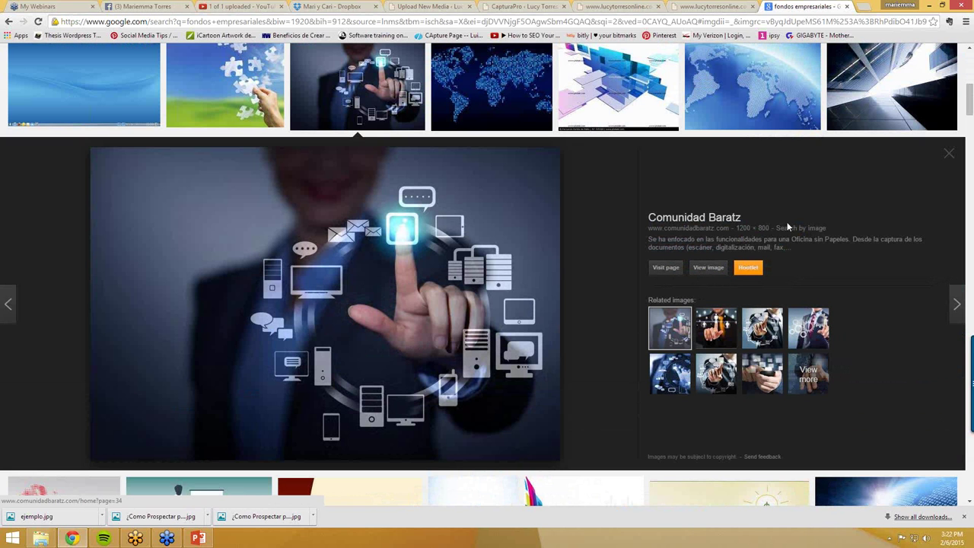
pyautogui.click(752, 228)
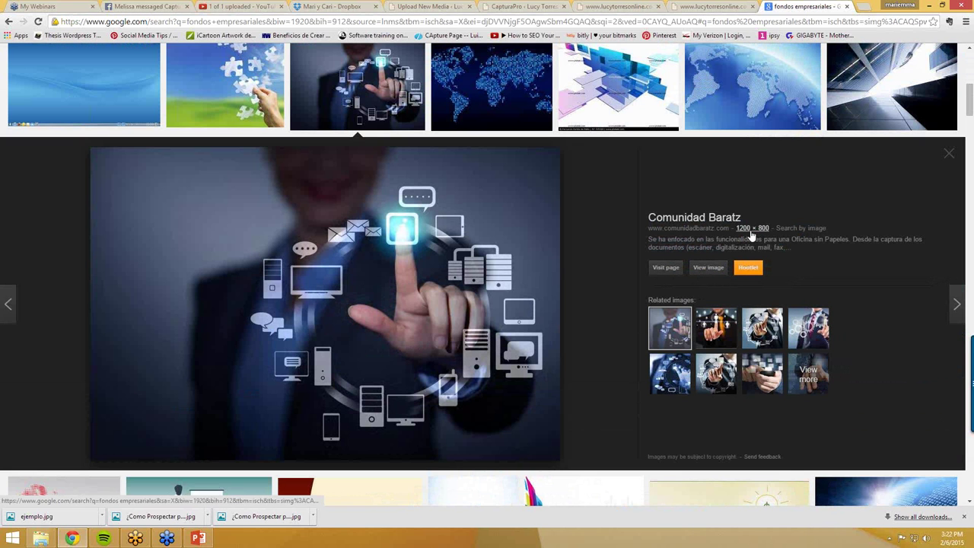
pyautogui.scroll(-5, 637, 278)
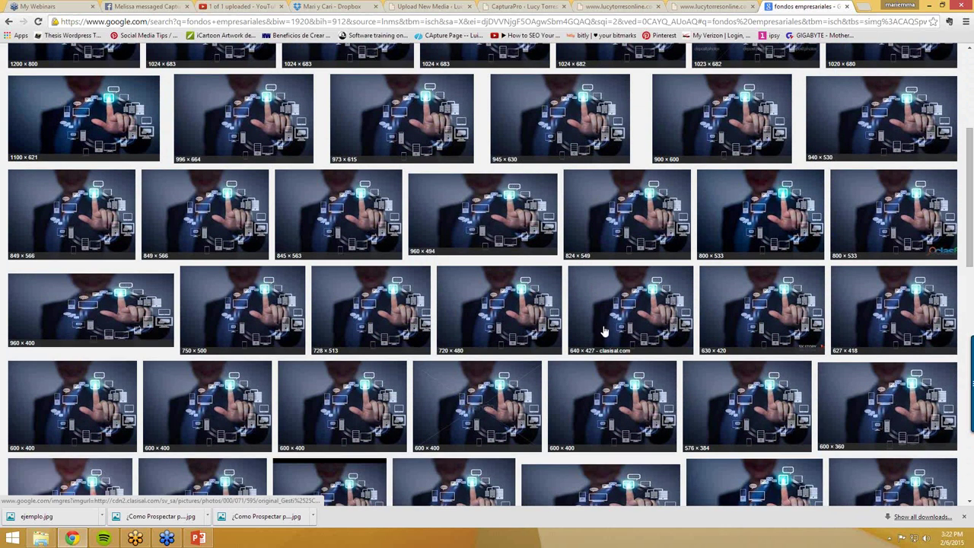
pyautogui.scroll(1, 606, 335)
pyautogui.scroll(-2, 586, 338)
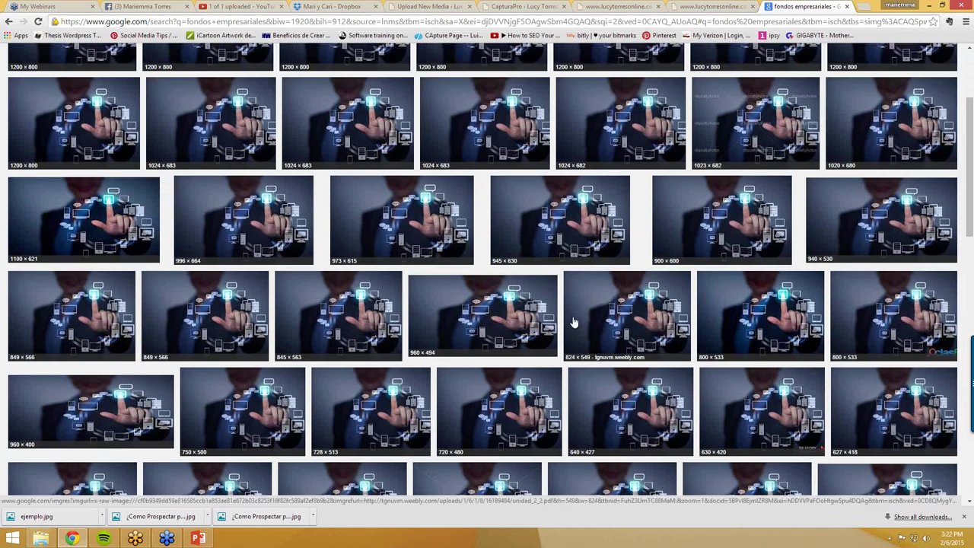
pyautogui.scroll(-2, 552, 326)
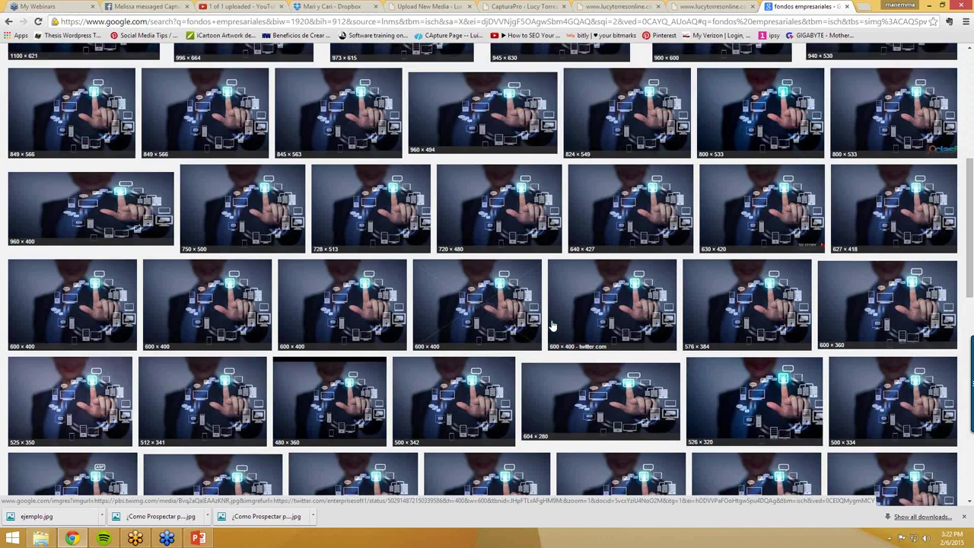
pyautogui.scroll(-2, 553, 326)
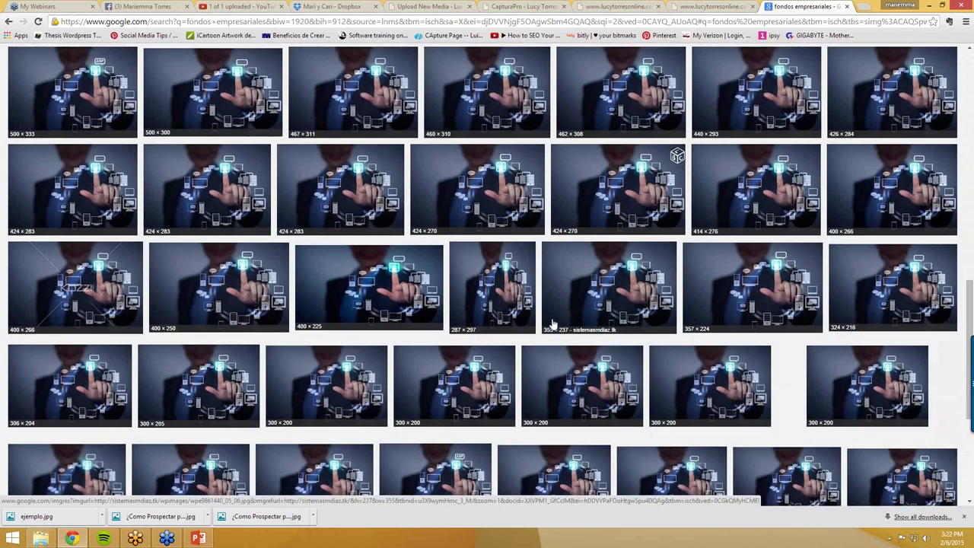
pyautogui.scroll(2, 552, 320)
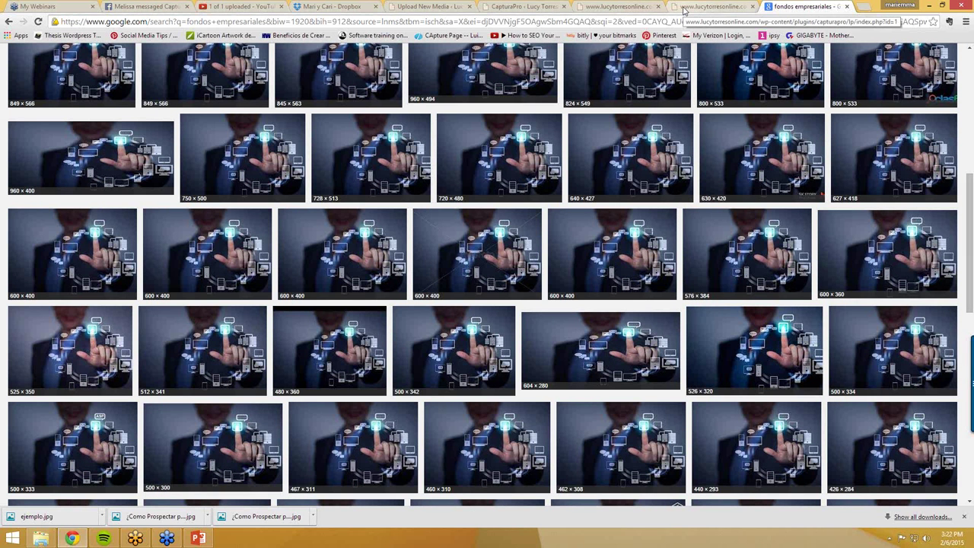
# - Reopen Iman de Prospectos 1 in CapturaPro and show its text options
pyautogui.click(512, 8)
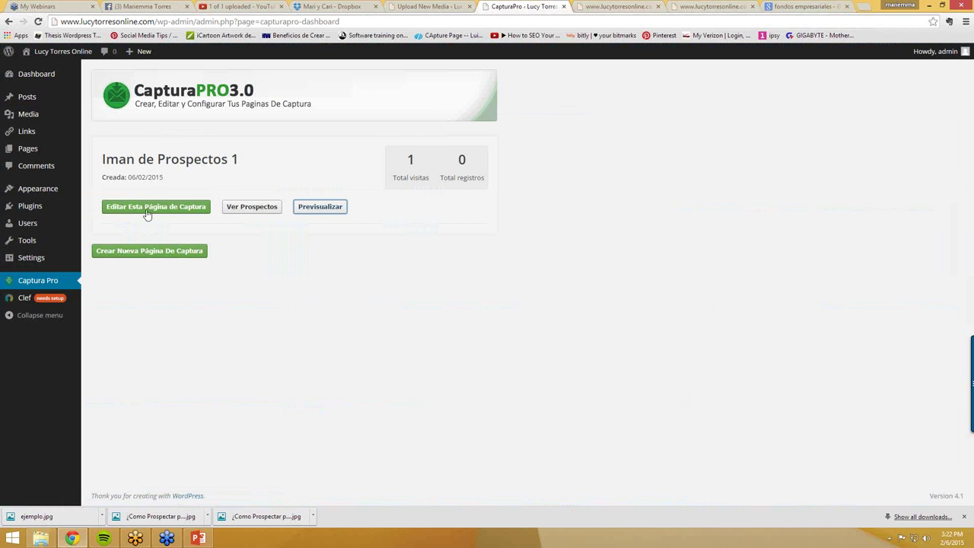
pyautogui.click(170, 212)
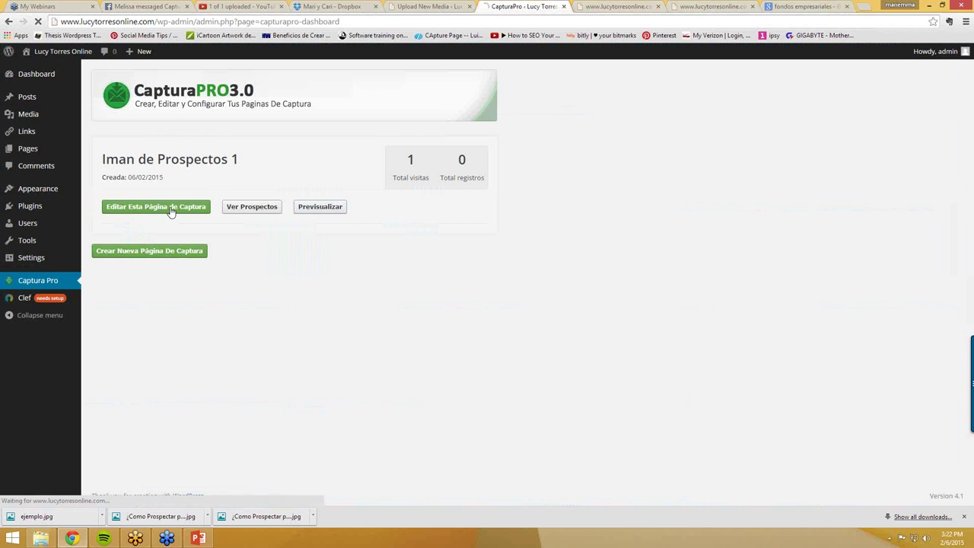
pyautogui.scroll(-3, 182, 434)
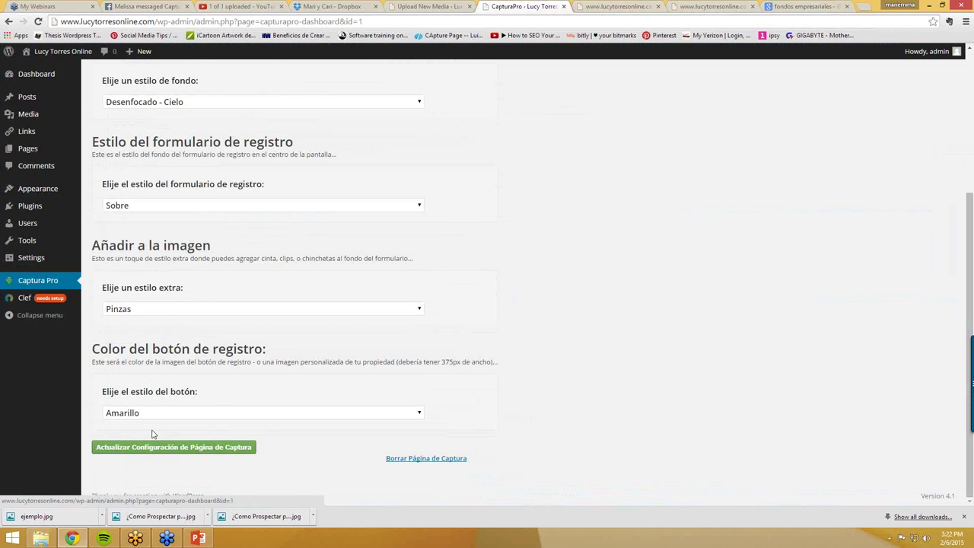
pyautogui.scroll(2, 155, 430)
pyautogui.scroll(2, 157, 421)
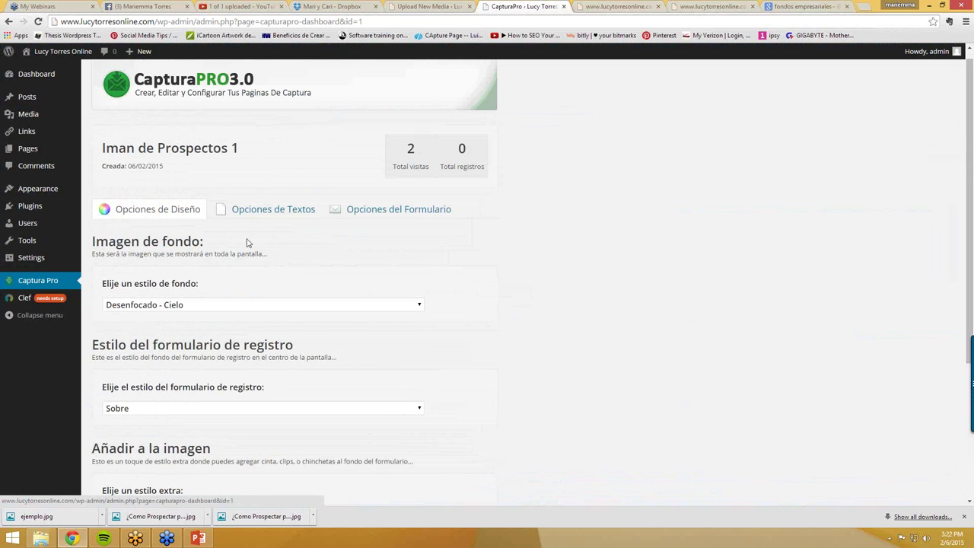
pyautogui.click(278, 211)
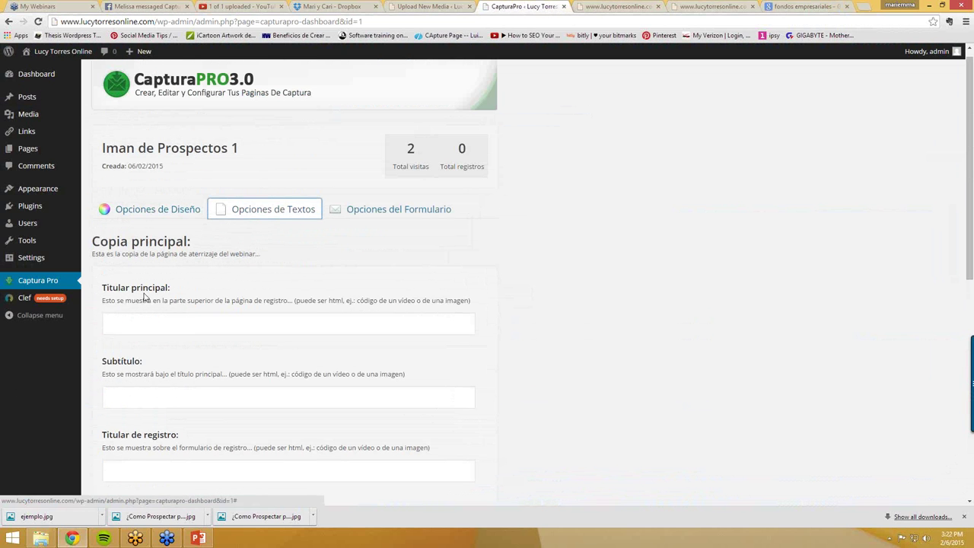
# - Glance at the preview tab, then return and select the Titular principal field
pyautogui.click(618, 7)
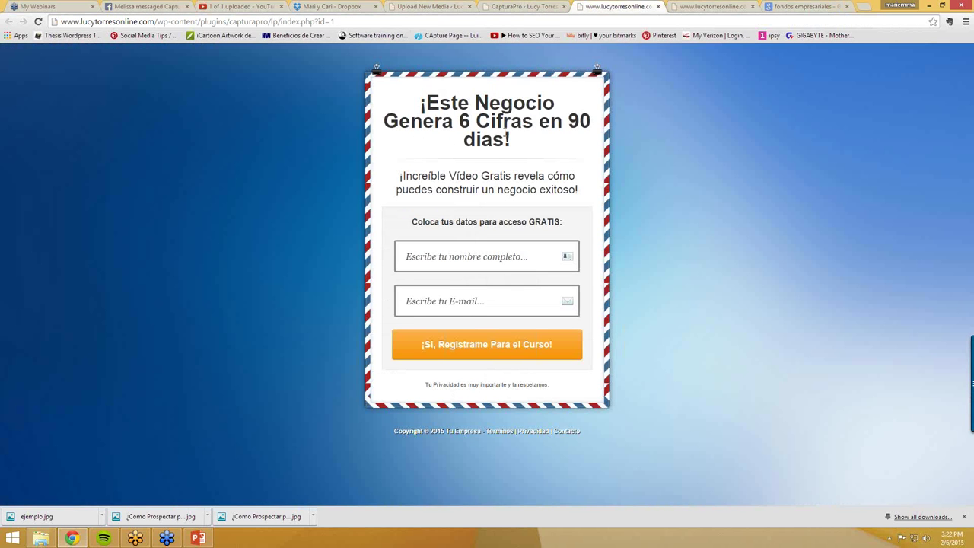
pyautogui.click(525, 7)
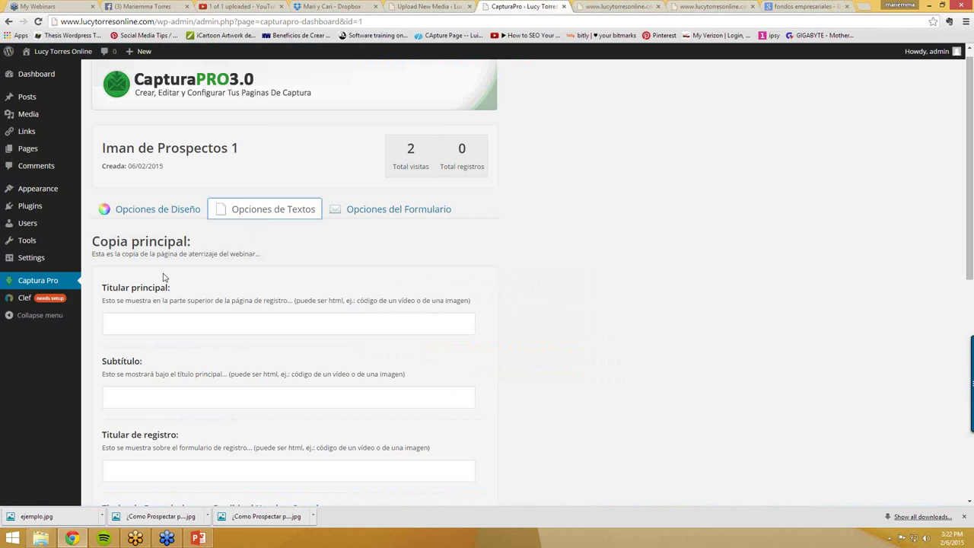
pyautogui.click(127, 323)
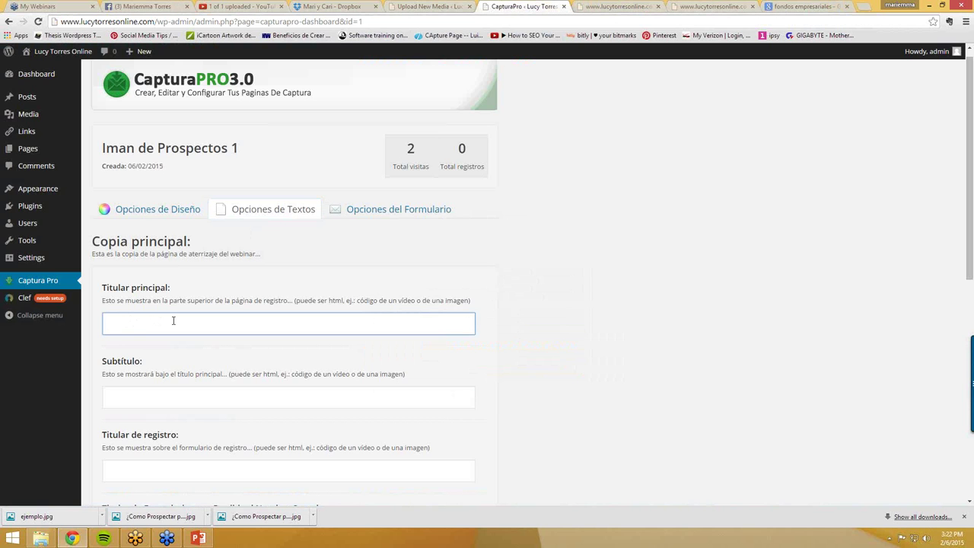
# - Enter headline 'Aprende a prospectar por Internet' and subtitle 'Desde tu Computadora'
pyautogui.write('Aprende a prospectar p')
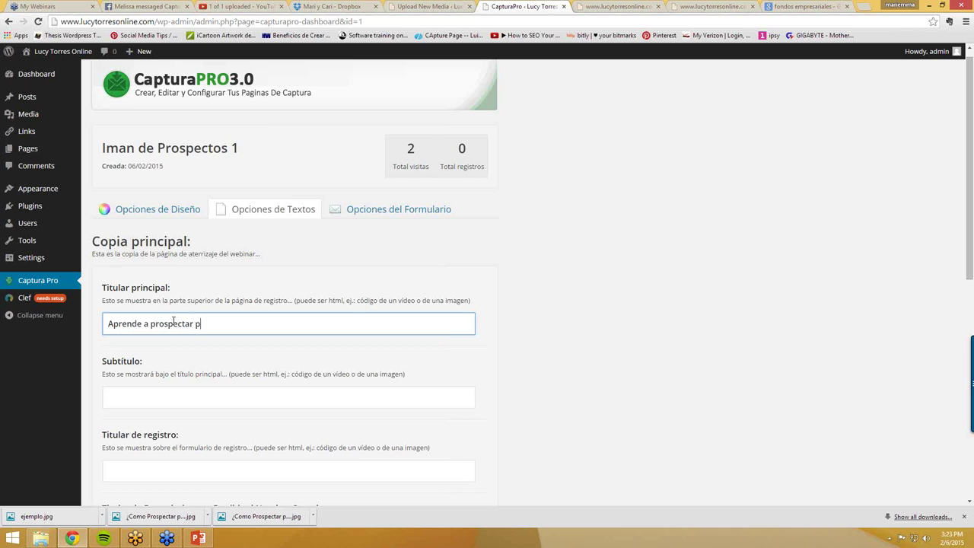
pyautogui.write('or Interent')
pyautogui.press('BackSpace')
pyautogui.press('BackSpace')
pyautogui.press('BackSpace')
pyautogui.write('ne')
pyautogui.click(152, 395)
pyautogui.write('S')
pyautogui.press('BackSpace')
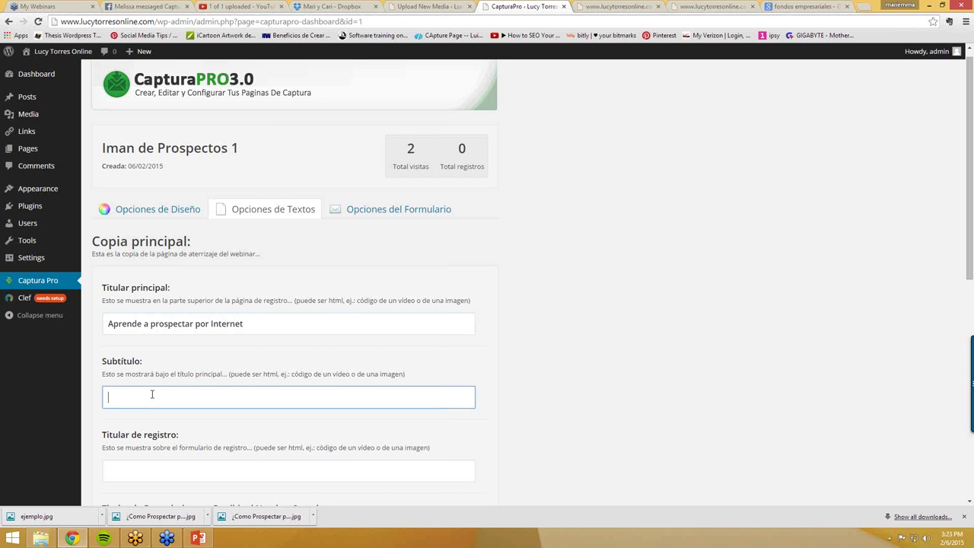
pyautogui.write('Desdd')
pyautogui.write('tu Computad')
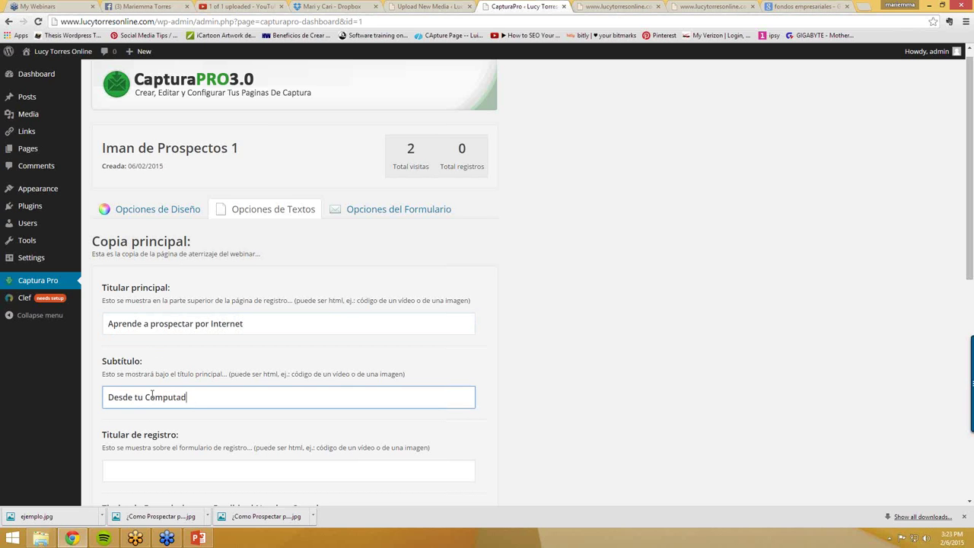
pyautogui.write('ora')
# - Select the Titular de registro field, then switch to the uploaded YouTube video tab
pyautogui.click(156, 472)
pyautogui.scroll(-1, 163, 461)
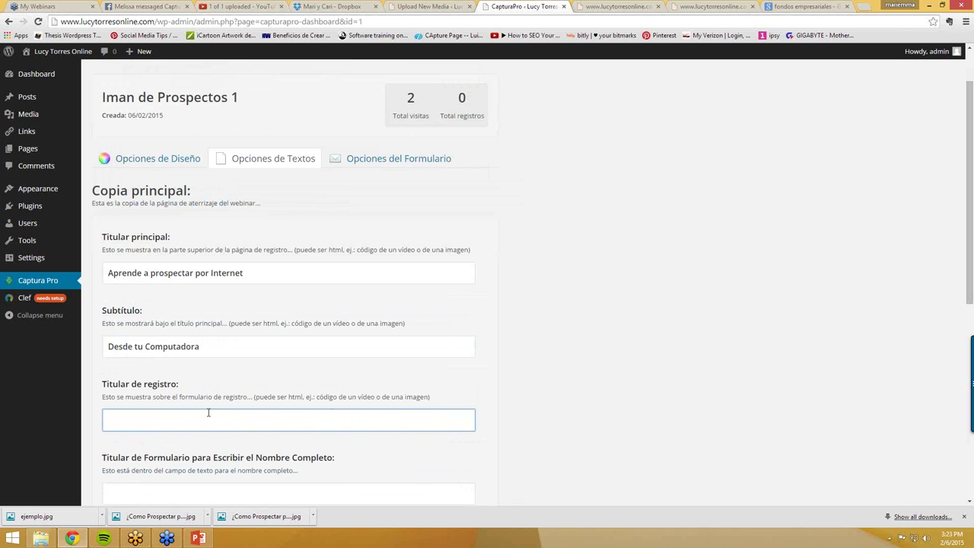
pyautogui.click(248, 8)
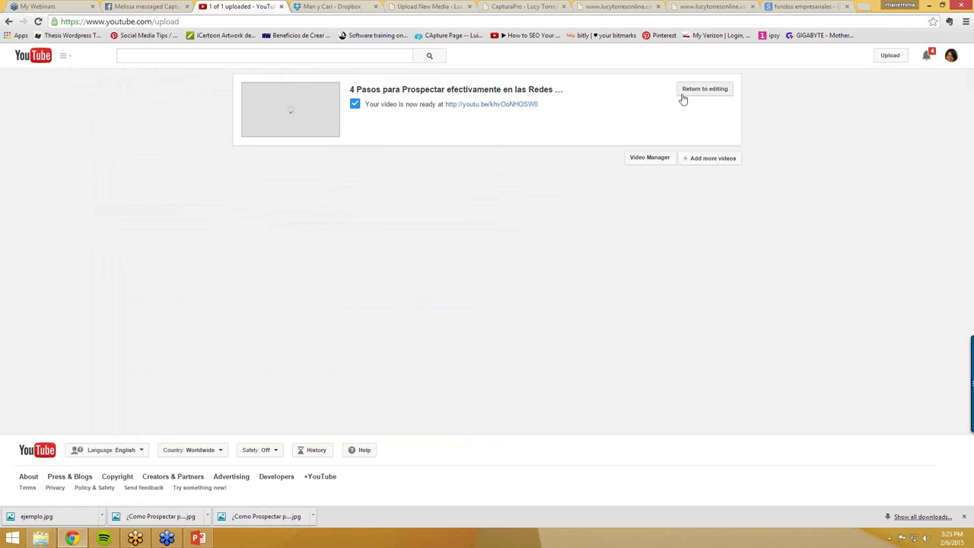
# - Open the uploaded 4 Pasos para Prospectar video and pause it
pyautogui.click(460, 92)
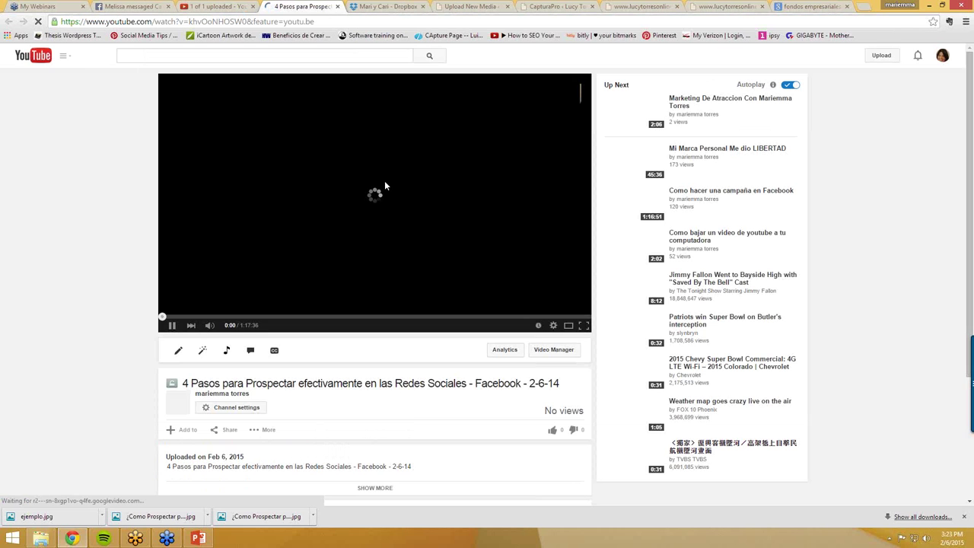
pyautogui.click(172, 326)
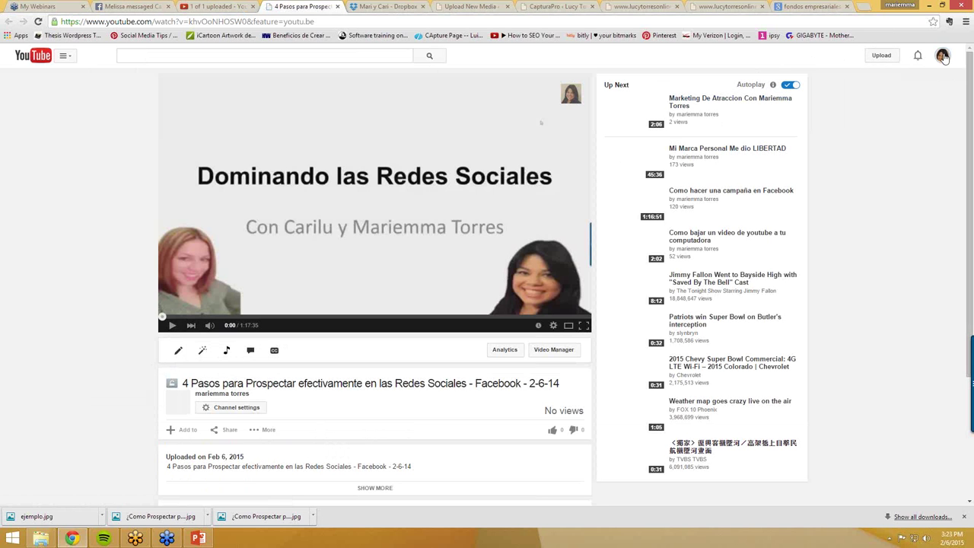
pyautogui.click(63, 58)
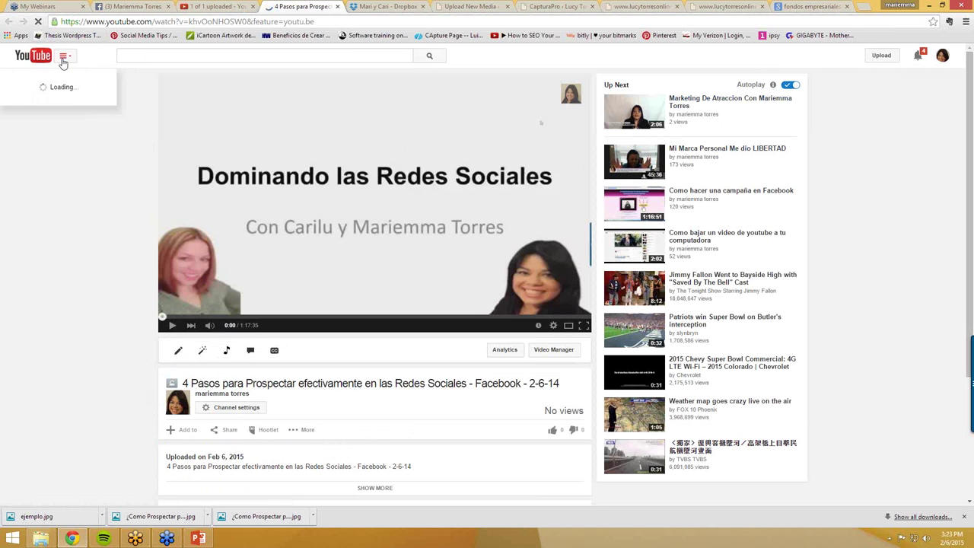
pyautogui.click(217, 416)
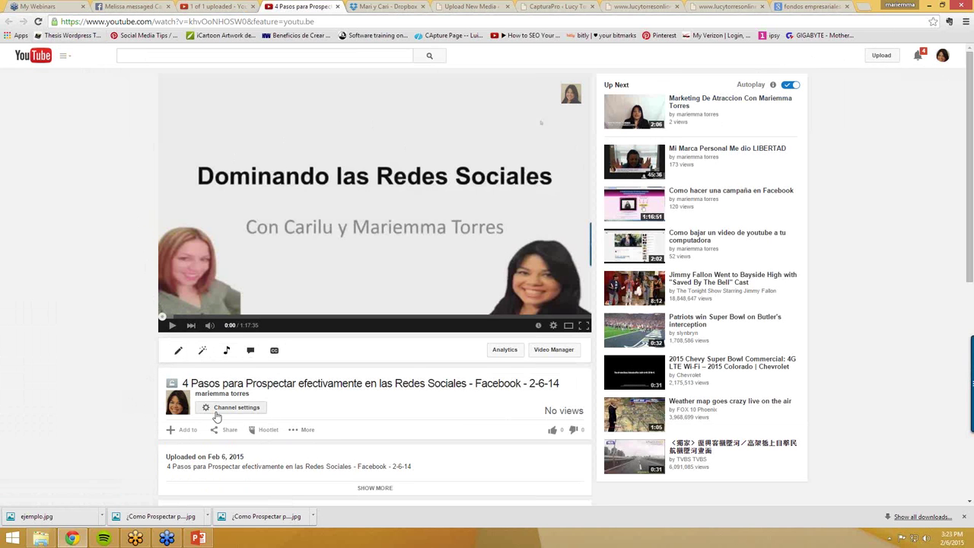
pyautogui.scroll(-1, 217, 416)
# - Copy the video's iframe embed code from Share > Embed and return to CapturaPro
pyautogui.click(229, 387)
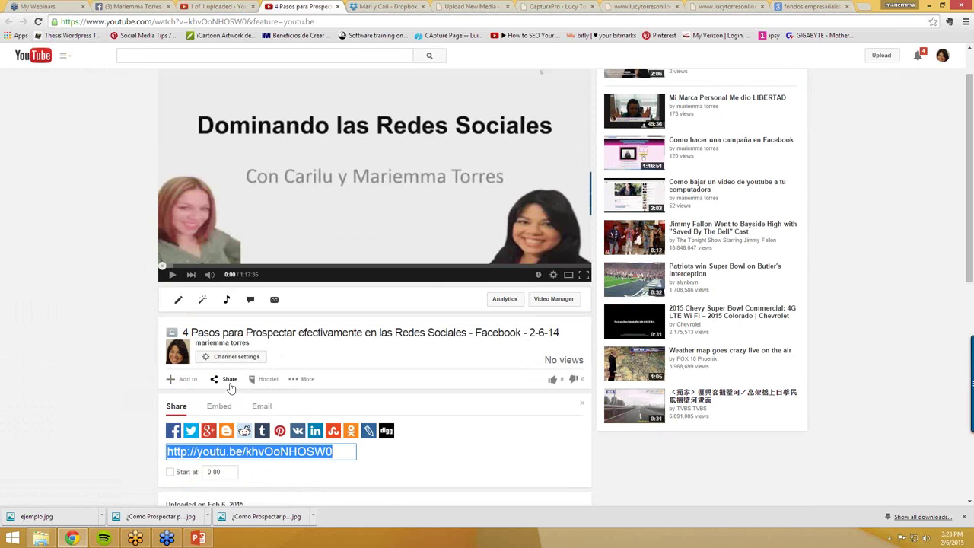
pyautogui.click(219, 408)
pyautogui.hotkey('ctrl', 'c')
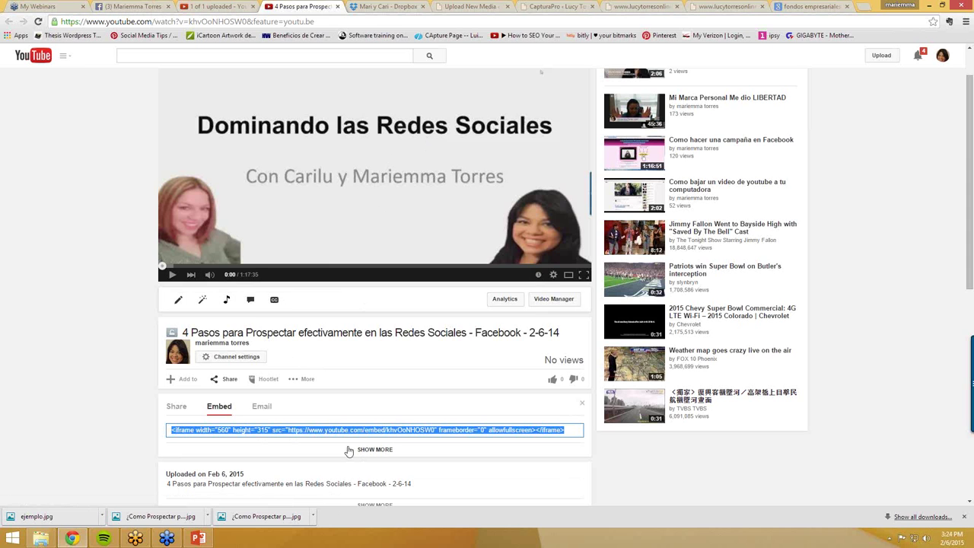
pyautogui.rightClick(345, 430)
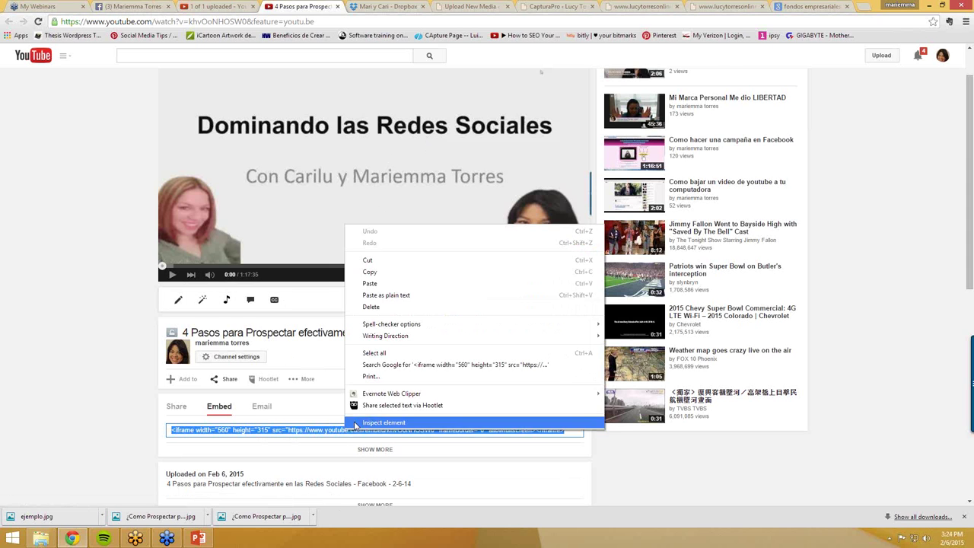
pyautogui.click(371, 272)
pyautogui.click(548, 8)
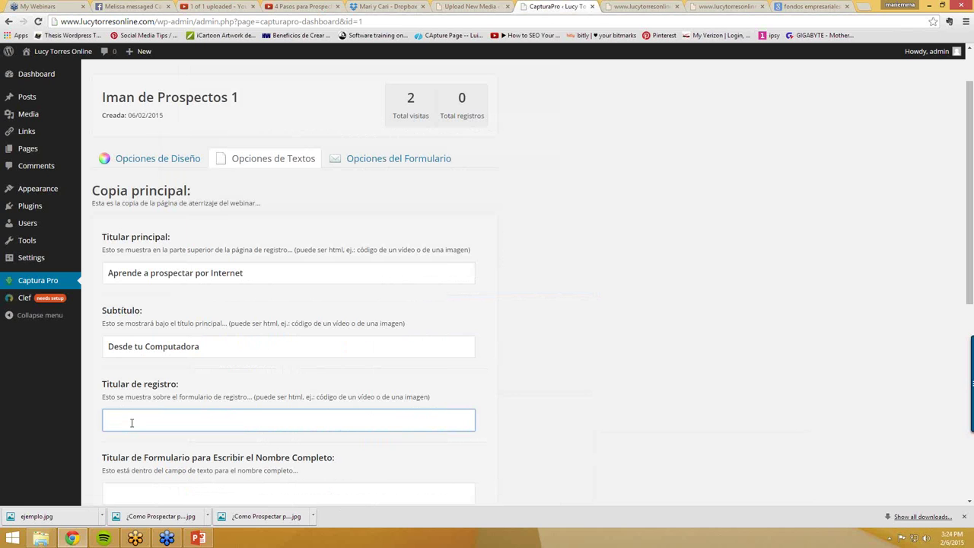
# - Paste the YouTube iframe embed code into Titular de registro, then select the Nombre Completo field
pyautogui.hotkey('ctrl', 'v')
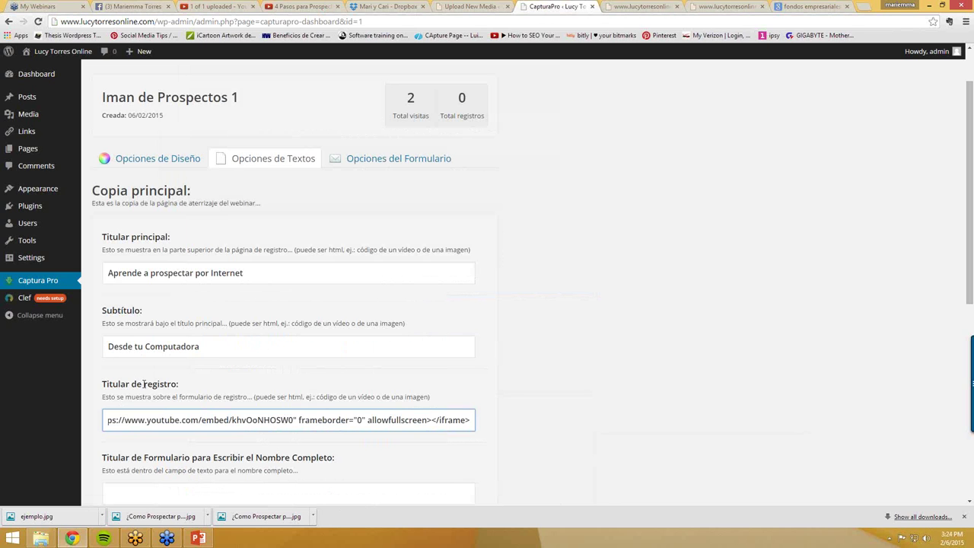
pyautogui.scroll(-1, 172, 353)
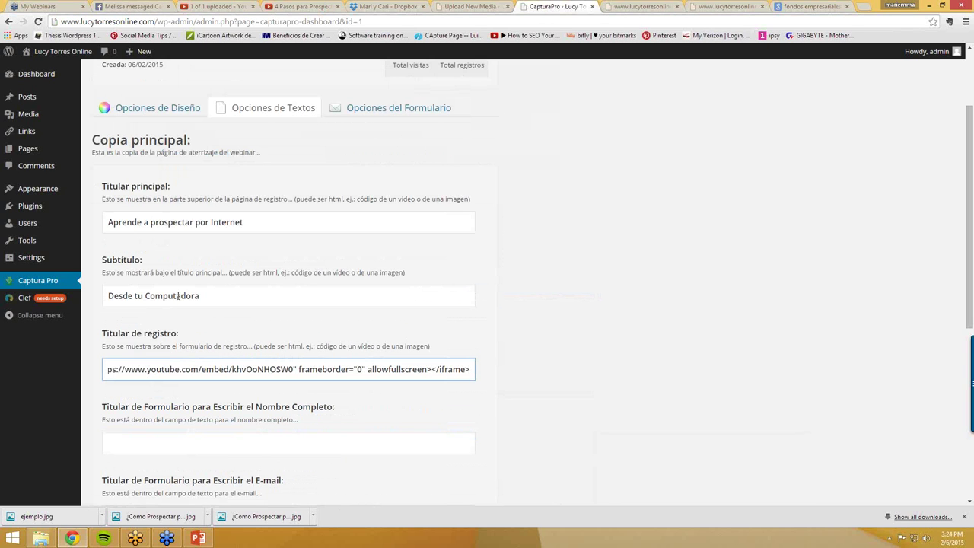
pyautogui.scroll(-1, 183, 357)
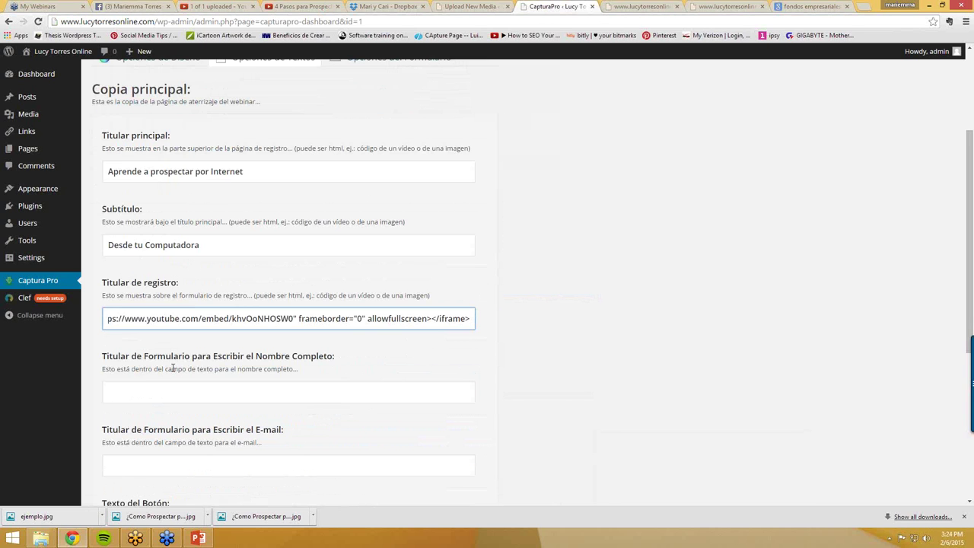
pyautogui.click(225, 389)
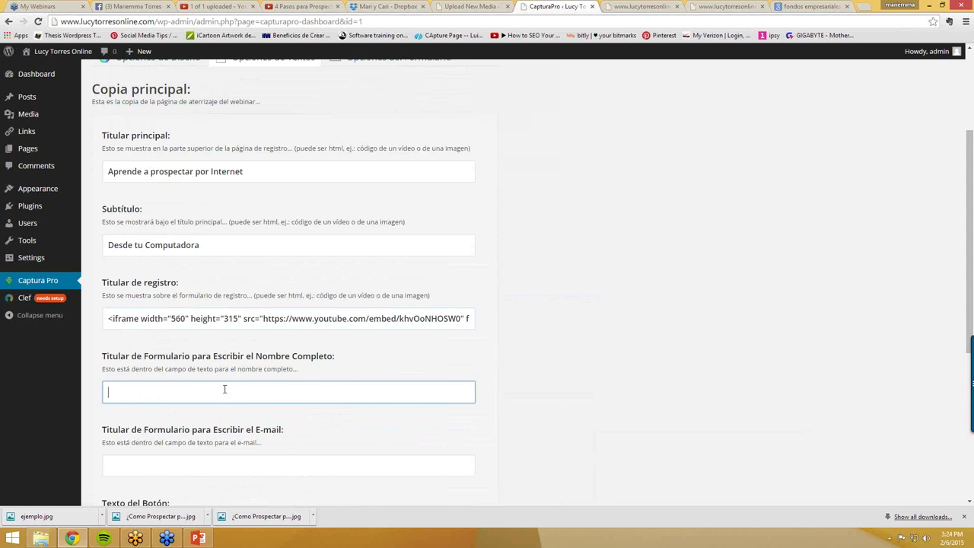
# - Enter 'Nombre Completo' as the name field text, capitalizing the N
pyautogui.write('nombre')
pyautogui.click(111, 392)
pyautogui.press('BackSpace')
pyautogui.write('N')
pyautogui.click(145, 390)
pyautogui.write('Completo')
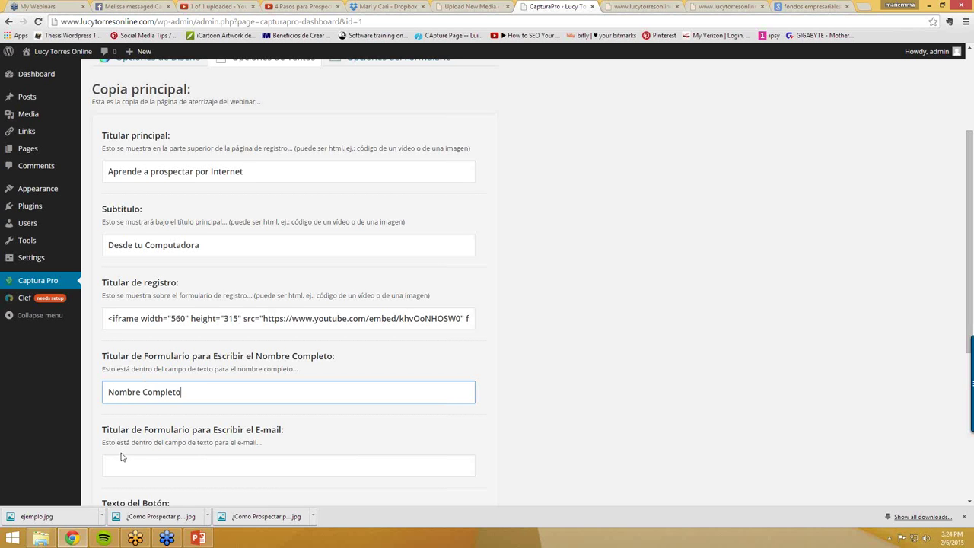
# - Enter 'Correo Electronico' as the e-mail field text
pyautogui.click(137, 470)
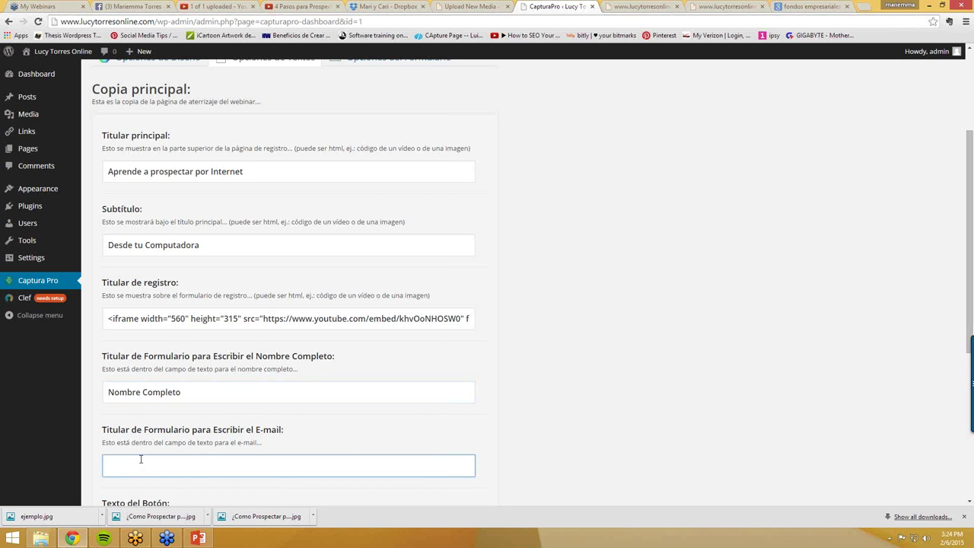
pyautogui.write('Co')
pyautogui.press('BackSpace')
pyautogui.write('orreo Electronico')
pyautogui.scroll(-2, 171, 431)
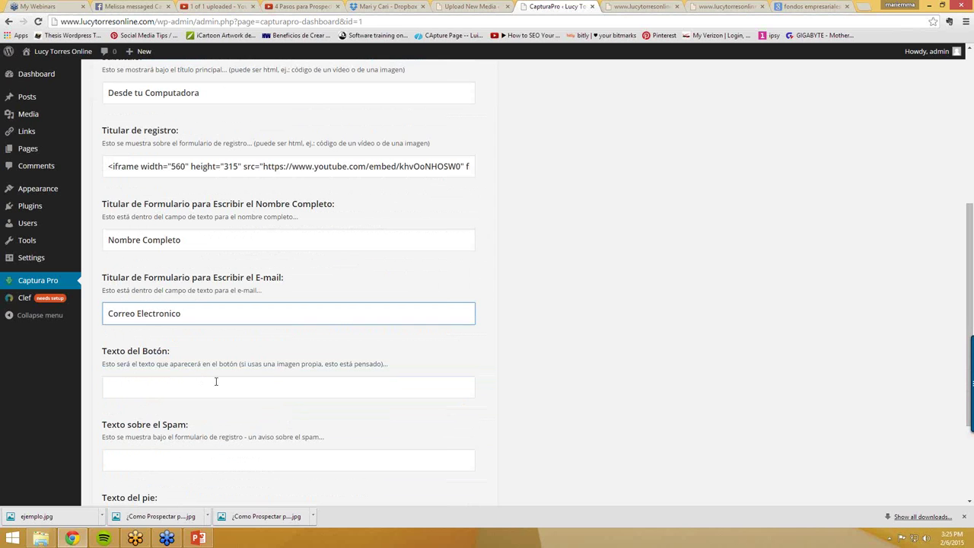
# - Set the button text to 'Si deseo Aprender' and the spam notice to 'No compartire formacion con nadie, tu correo esta seguro'
pyautogui.click(136, 394)
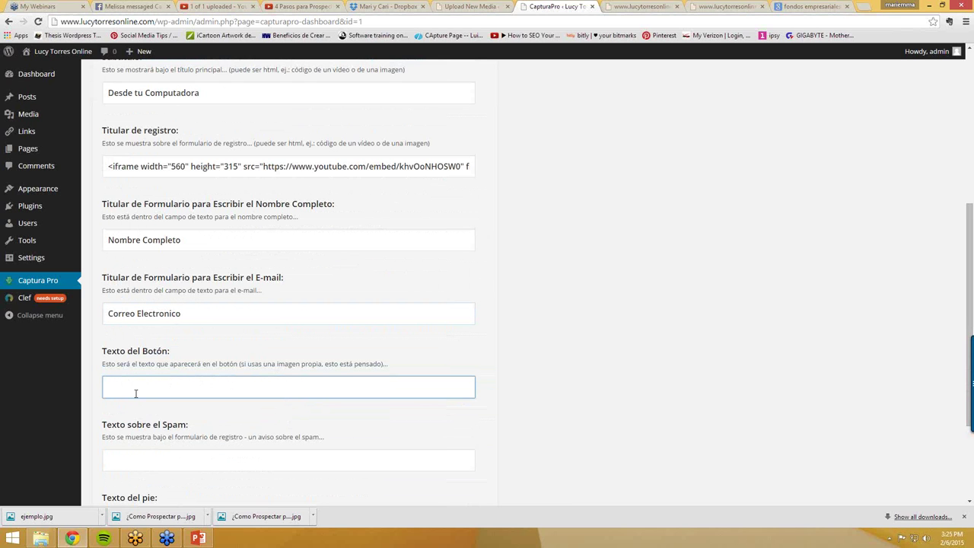
pyautogui.write('Si deseo Aprender!')
pyautogui.click(145, 464)
pyautogui.write('N')
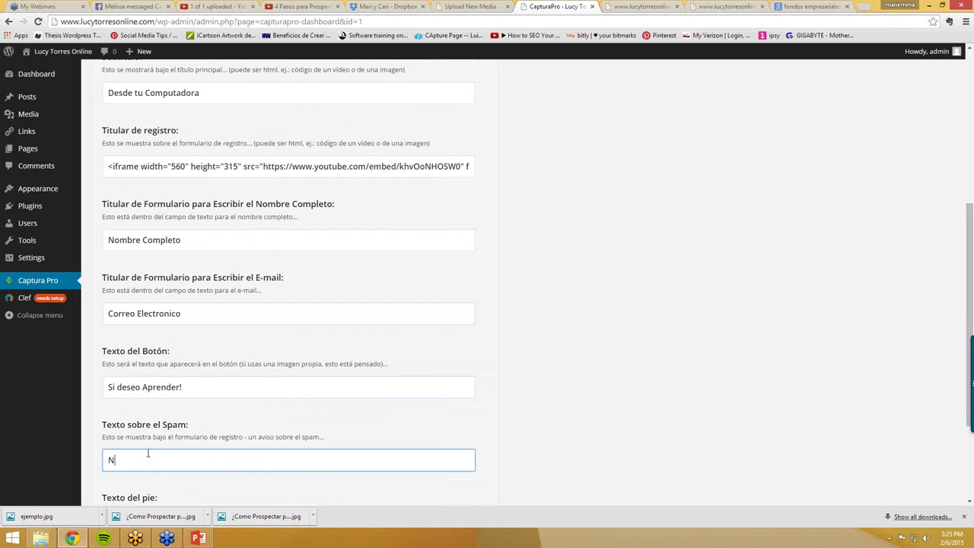
pyautogui.write('o compartire su in')
pyautogui.write('form')
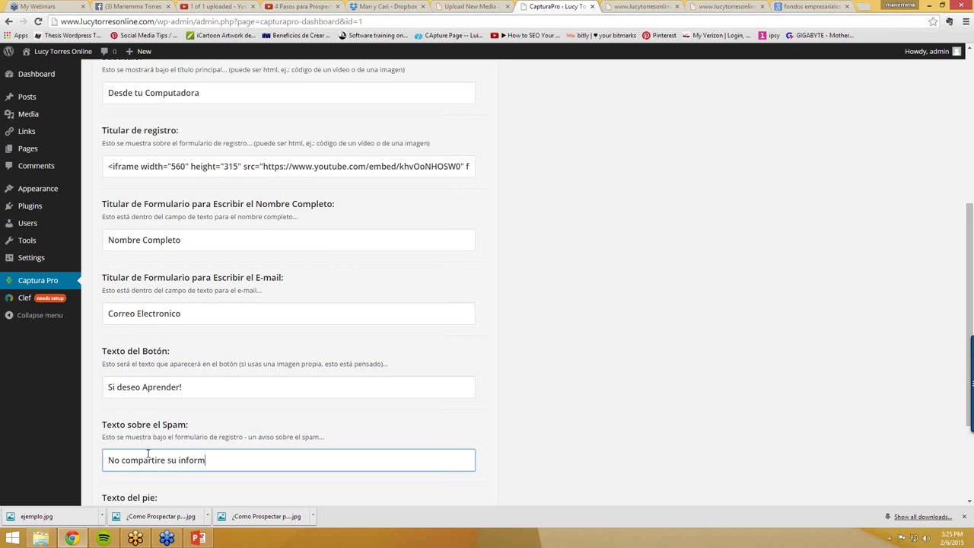
pyautogui.write('acion con nadie, tu correo est')
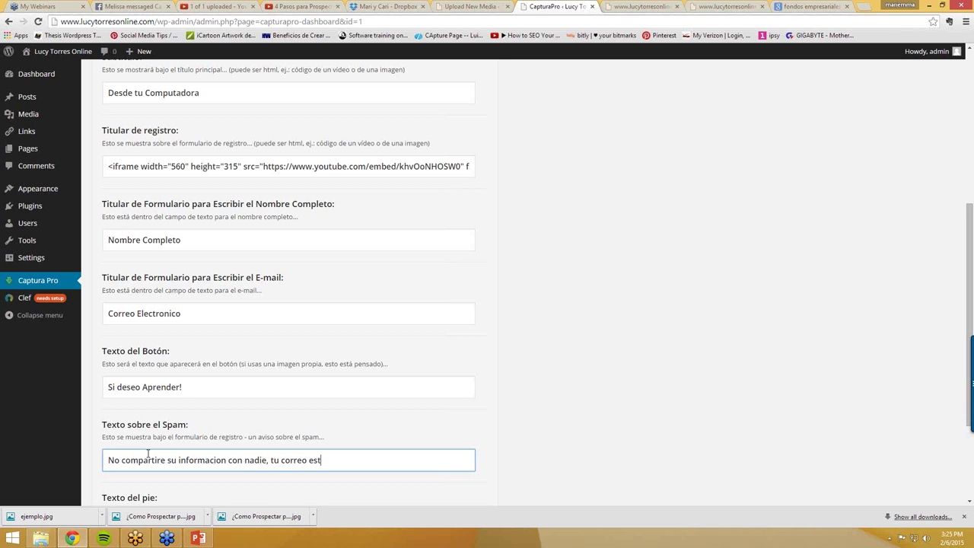
pyautogui.write('a seguro')
# - Add the 'Derechos Reservados' footer line, correcting Reservados to a capital R
pyautogui.scroll(-1, 205, 457)
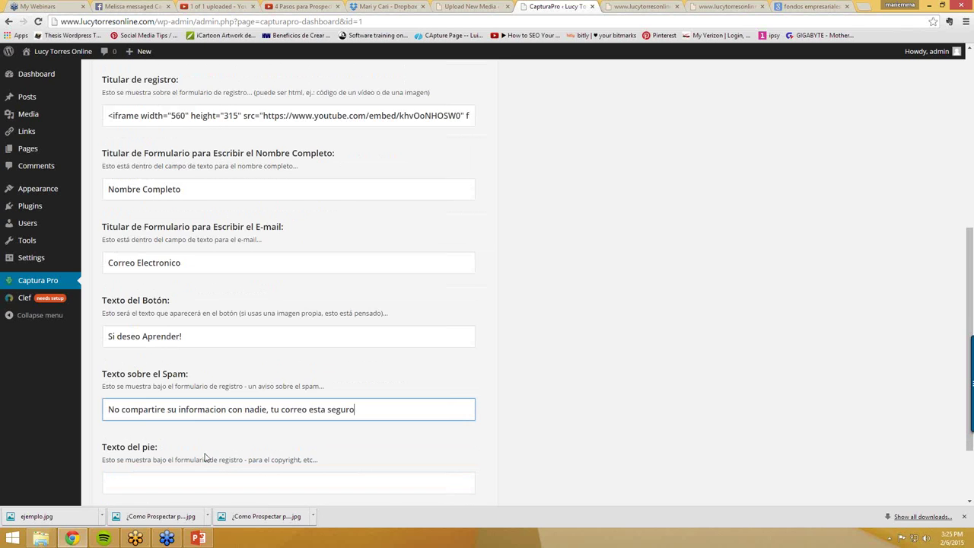
pyautogui.scroll(-1, 205, 456)
pyautogui.click(201, 436)
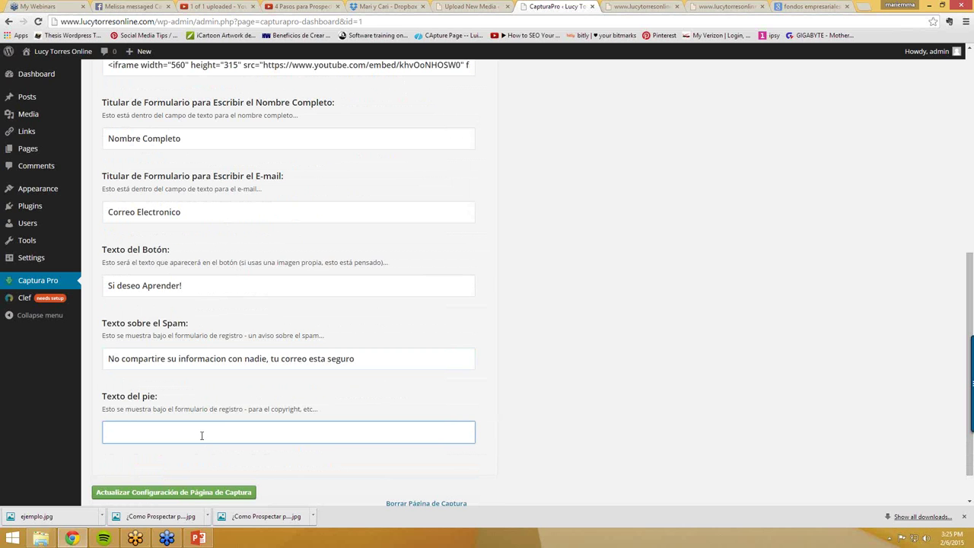
pyautogui.write('Derer')
pyautogui.write('hos reservados de Lucy torres Online')
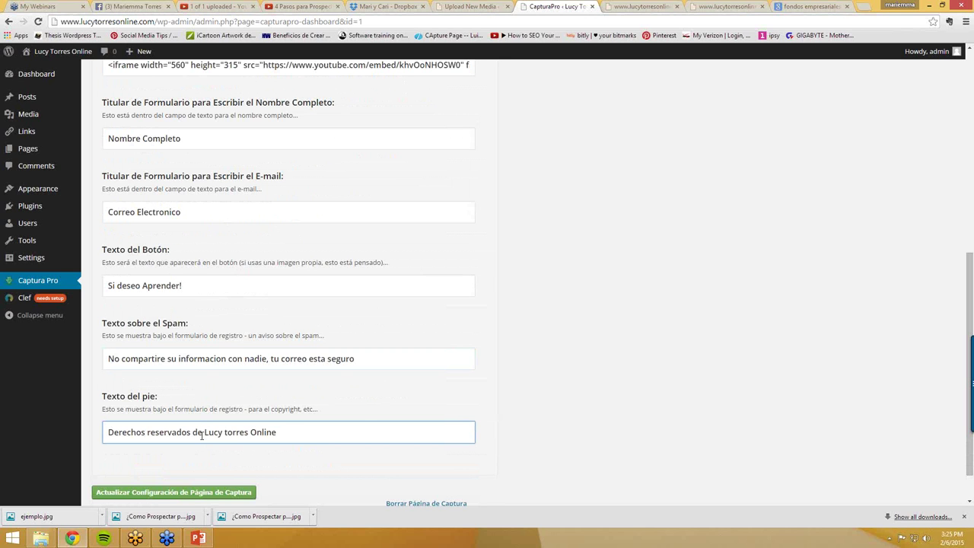
pyautogui.click(152, 434)
pyautogui.press('BackSpace')
pyautogui.write('R')
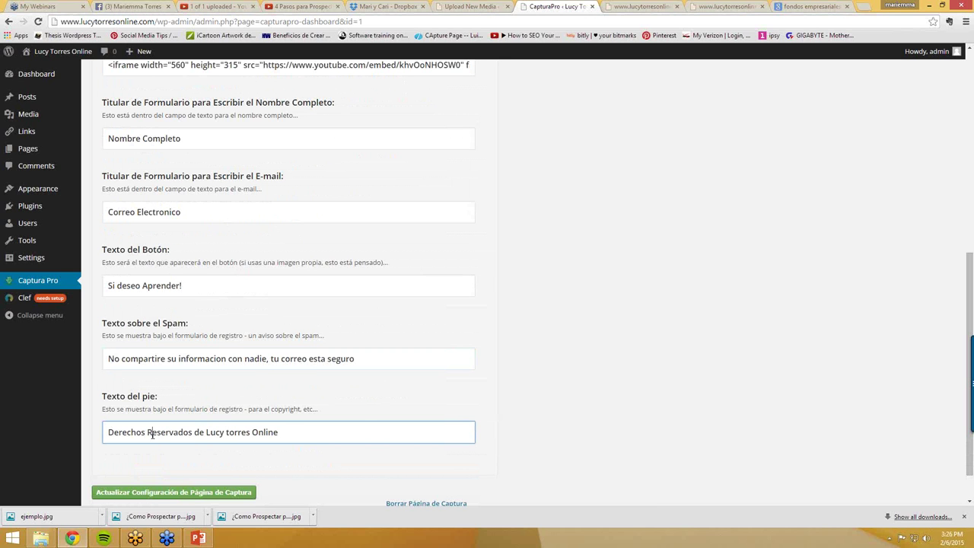
pyautogui.scroll(1, 217, 230)
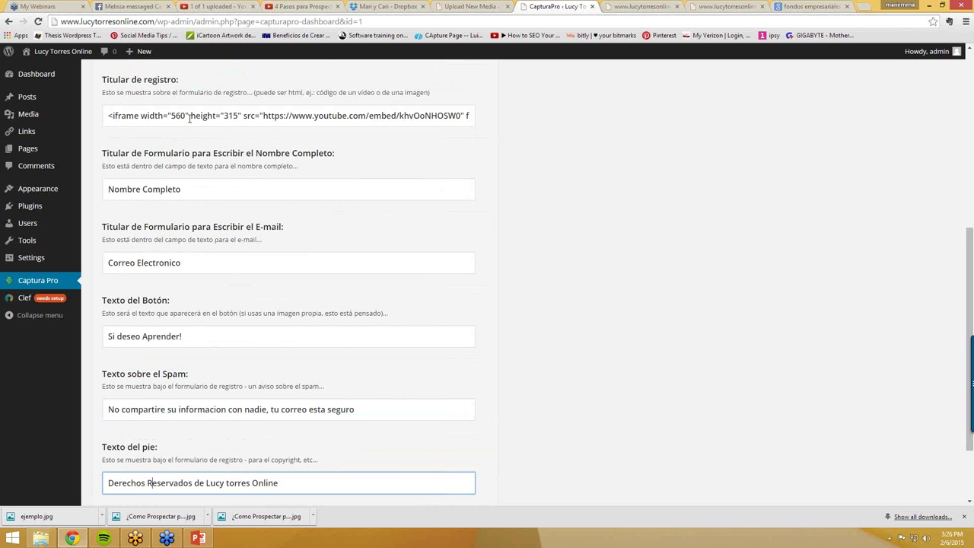
# - Change the video embed width from 560 to a value starting with 3
pyautogui.click(176, 117)
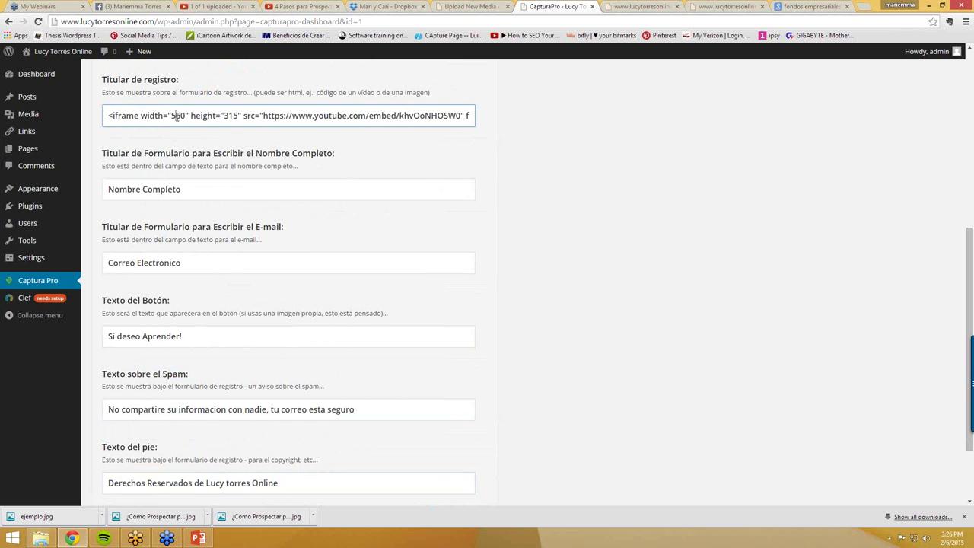
pyautogui.press('BackSpace')
pyautogui.write('3')
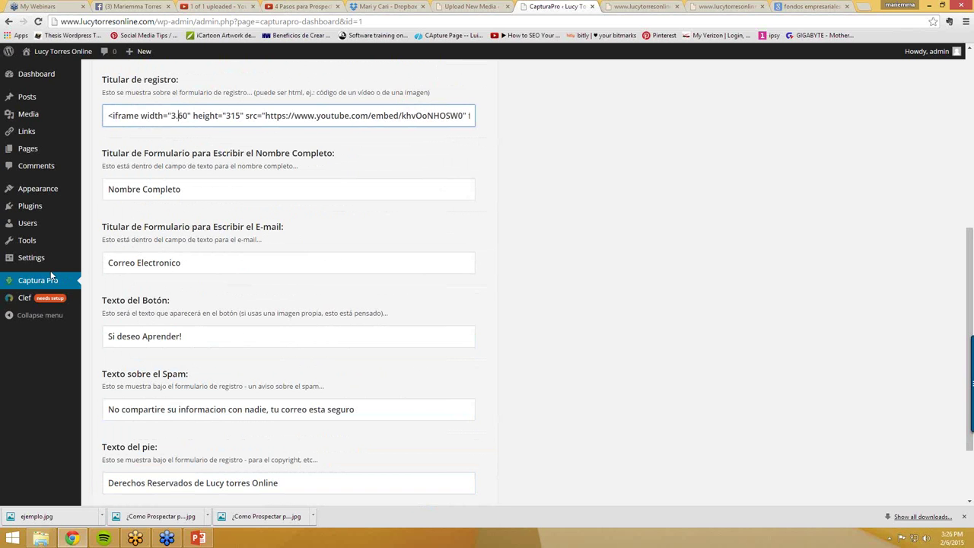
pyautogui.scroll(3, 85, 284)
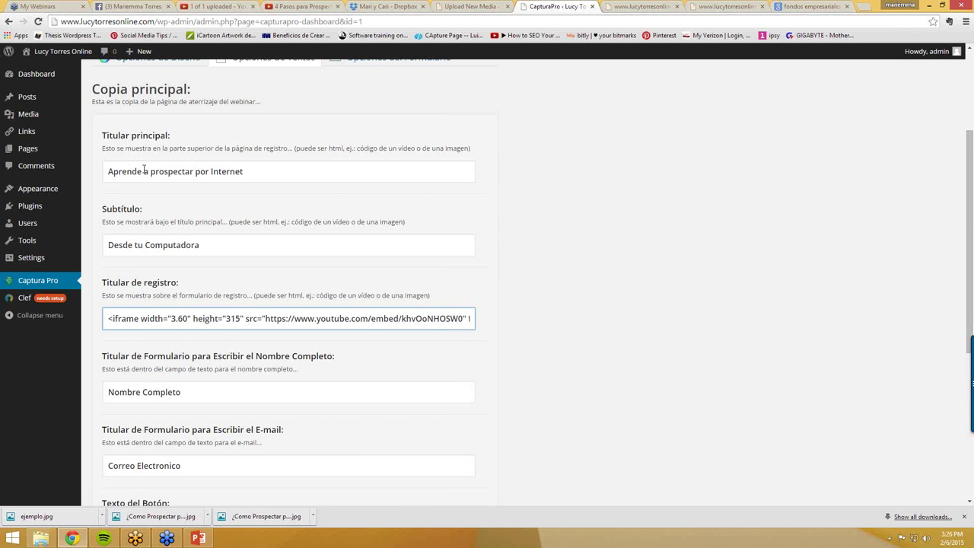
# - Wrap the headline 'Aprende a prospectar por Internet' in <strong> tags
pyautogui.click(105, 171)
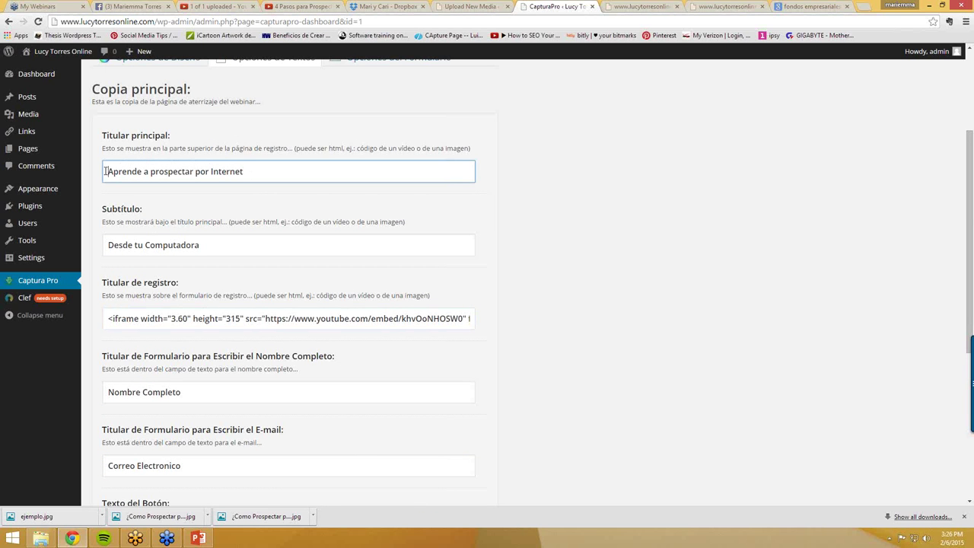
pyautogui.write('<')
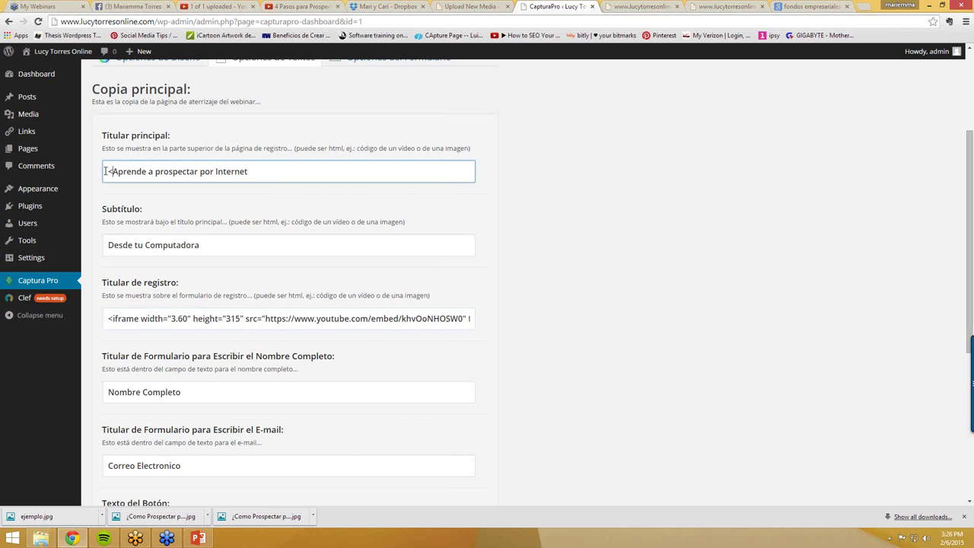
pyautogui.write('strong')
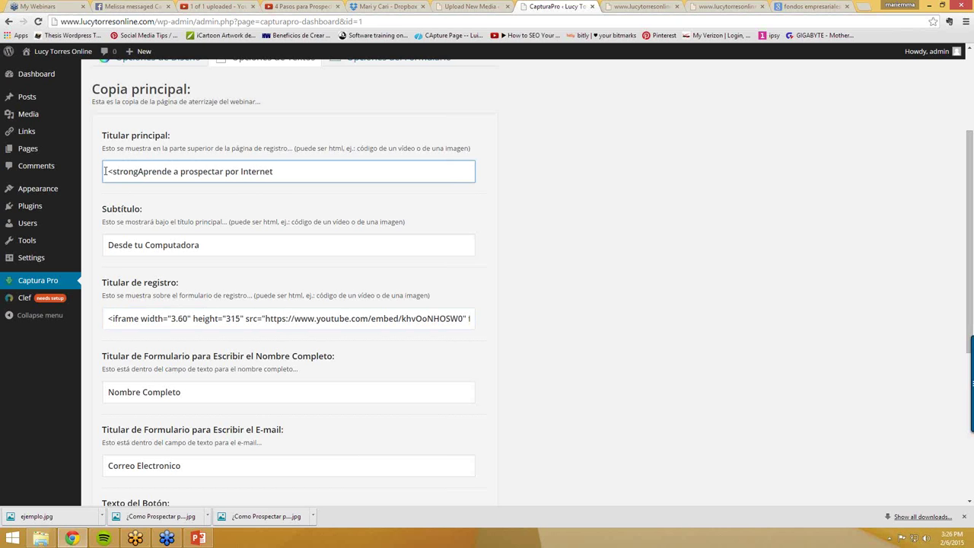
pyautogui.write('>')
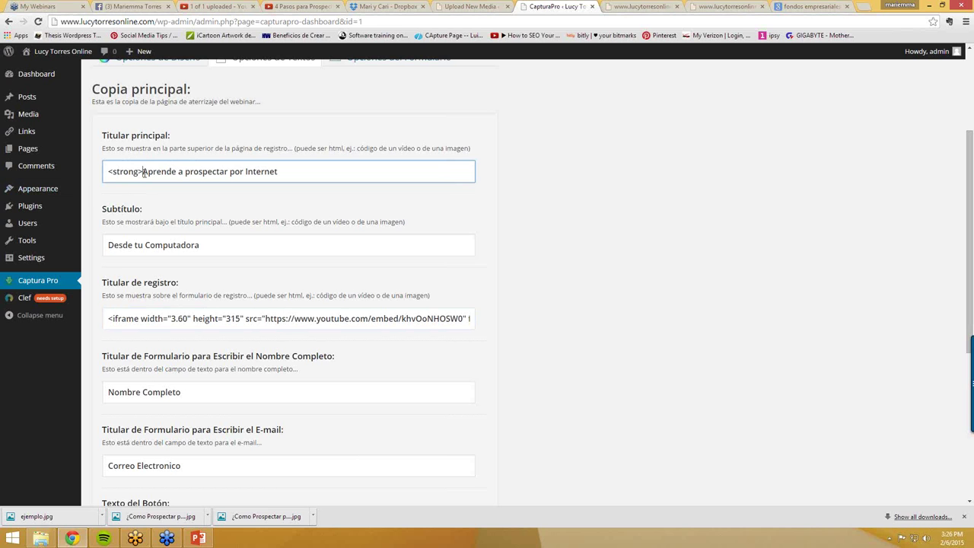
pyautogui.moveTo(143, 173); pyautogui.dragTo(104, 173)
pyautogui.hotkey('ctrl', 'c')
pyautogui.click(303, 174)
pyautogui.hotkey('ctrl', 'v')
pyautogui.click(213, 246)
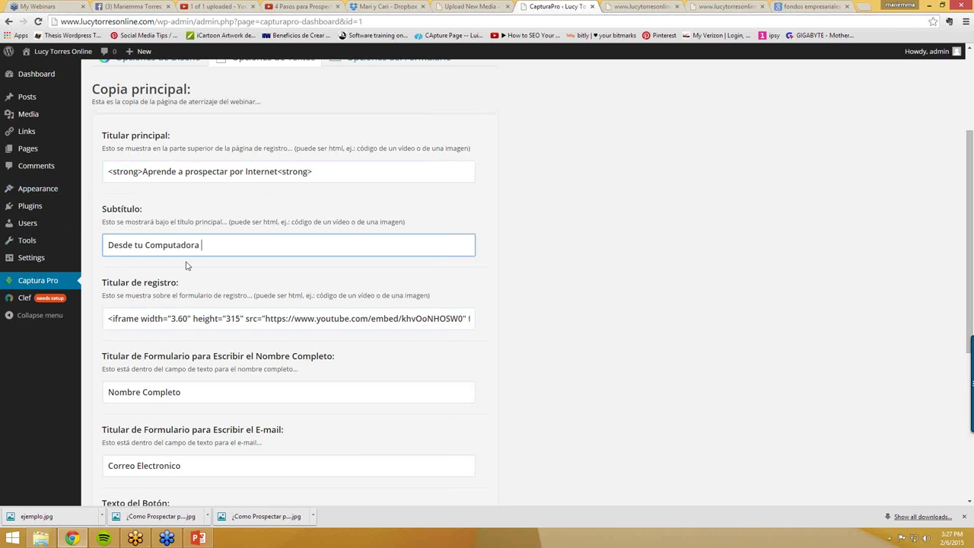
pyautogui.scroll(-5, 188, 266)
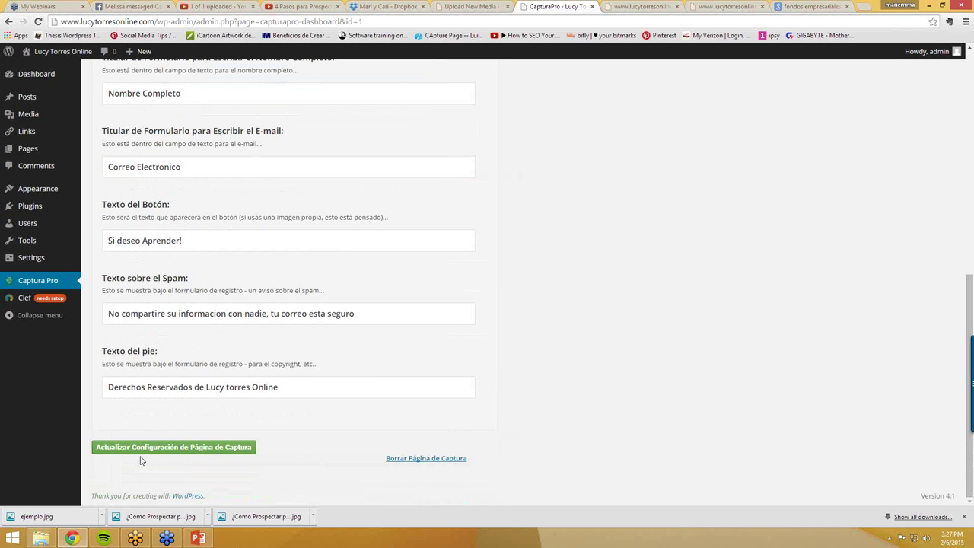
# - Save the capture page settings and return to the CapturaPro dashboard
pyautogui.click(144, 450)
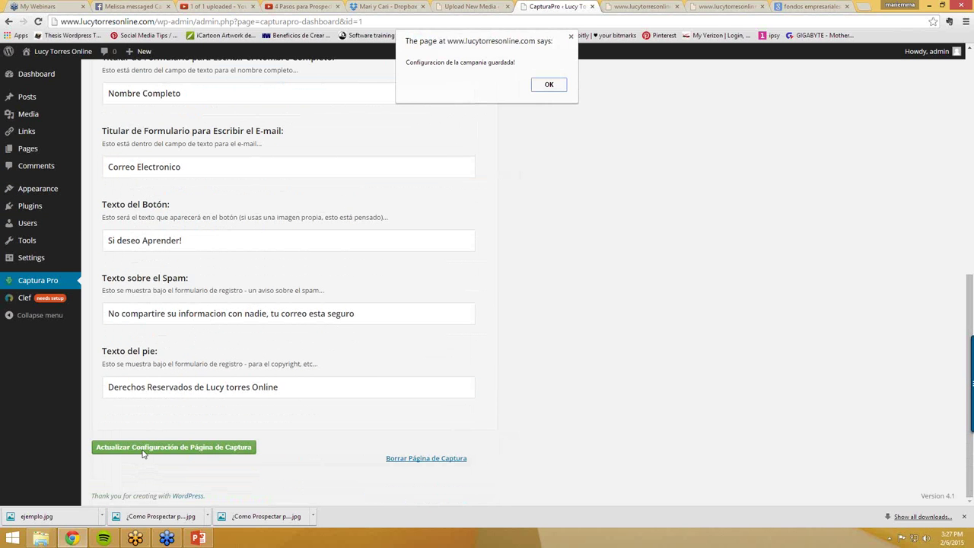
pyautogui.click(537, 89)
pyautogui.scroll(3, 429, 199)
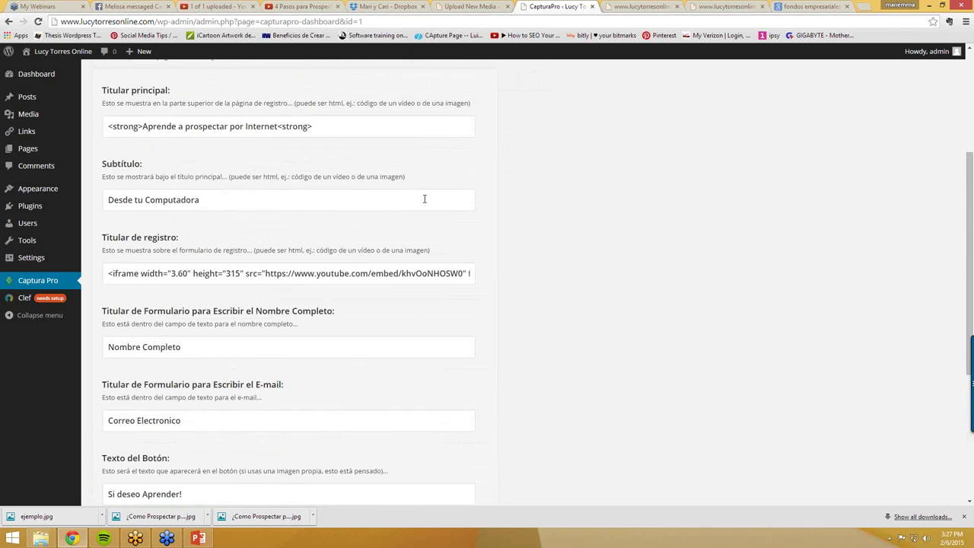
pyautogui.click(35, 280)
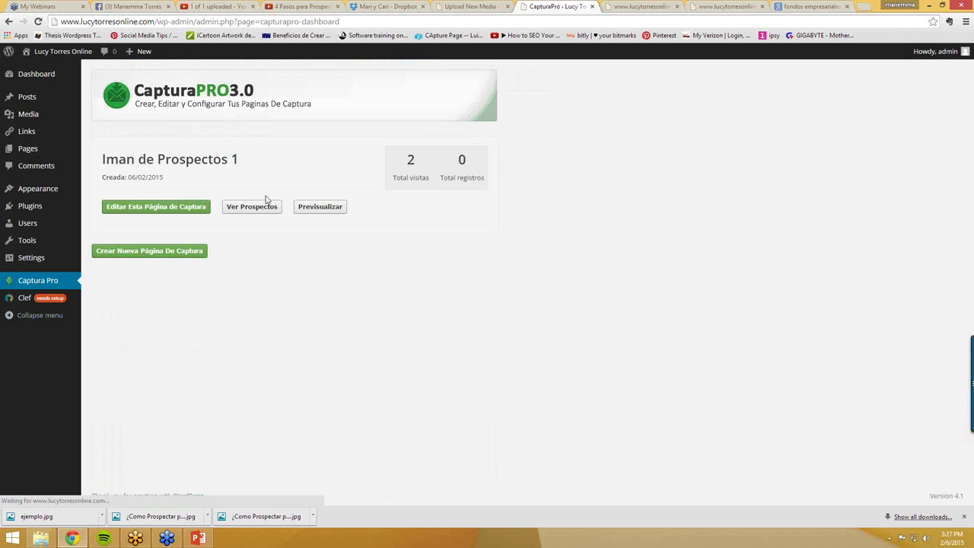
# - Preview Iman de Prospectos 1 in a new tab and reload the preview
pyautogui.click(320, 211)
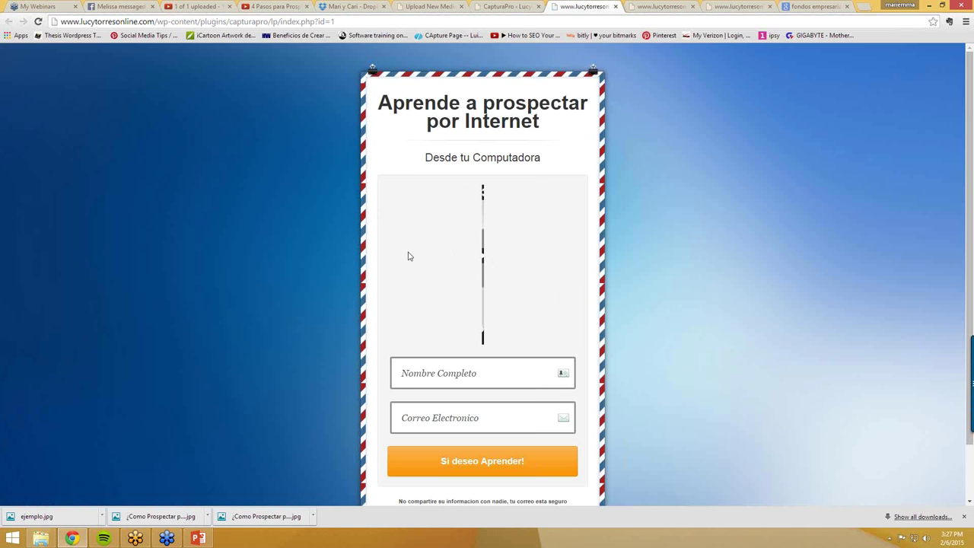
pyautogui.scroll(-1, 456, 282)
pyautogui.scroll(1, 403, 209)
pyautogui.click(348, 18)
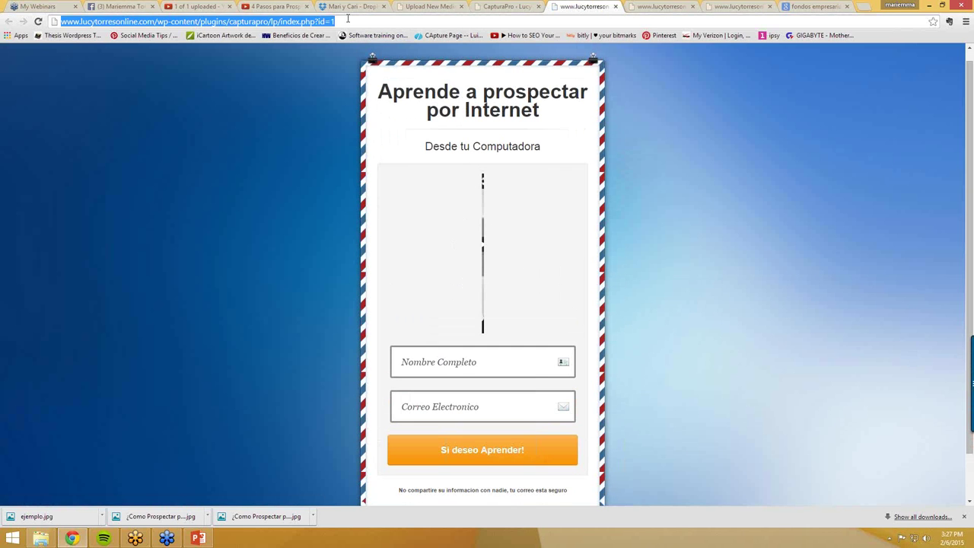
pyautogui.press('Return')
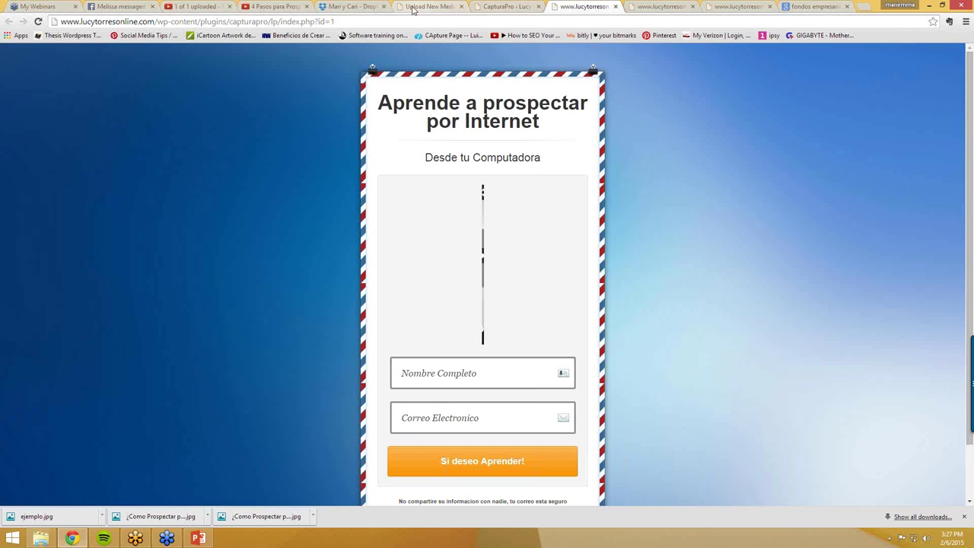
# - Open Iman de Prospectos 1 for editing in its Opciones de Textos
pyautogui.click(504, 8)
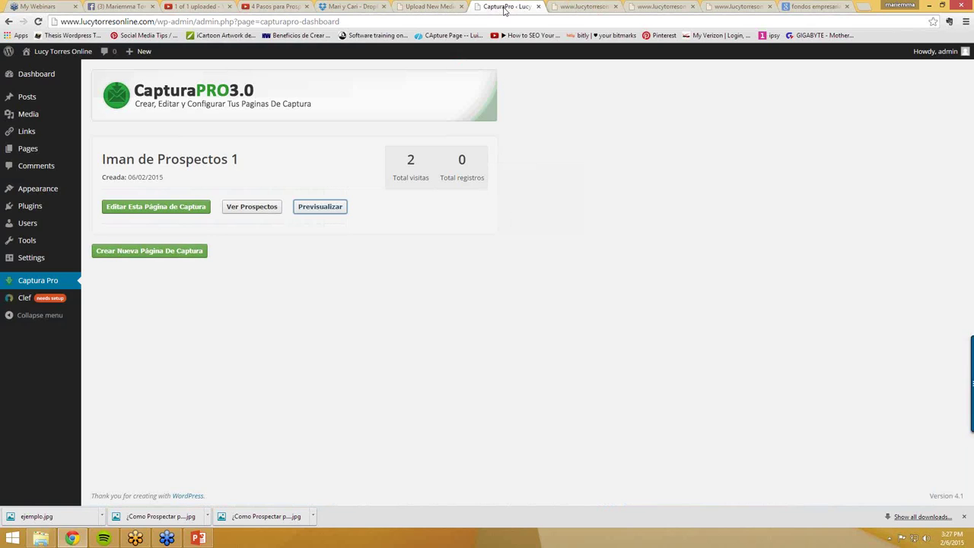
pyautogui.click(181, 208)
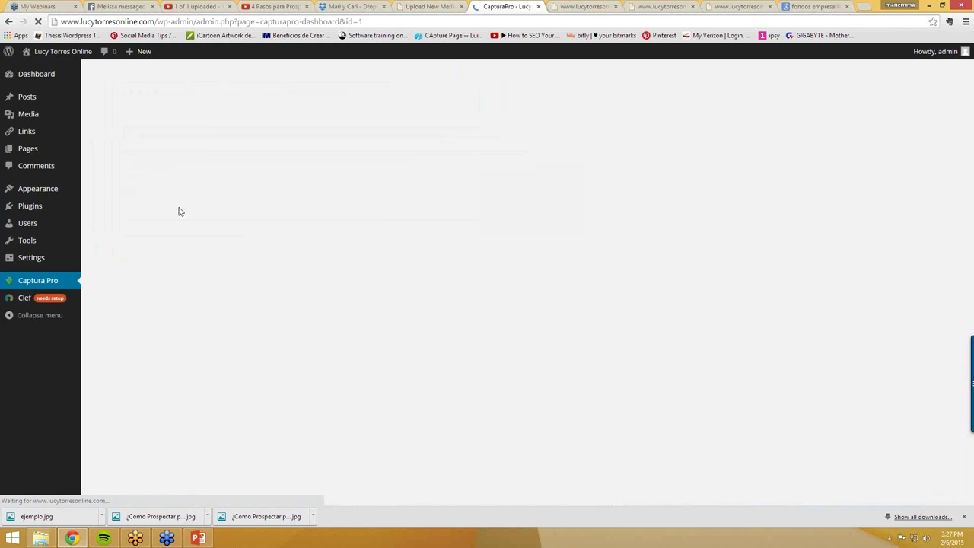
pyautogui.scroll(-2, 196, 358)
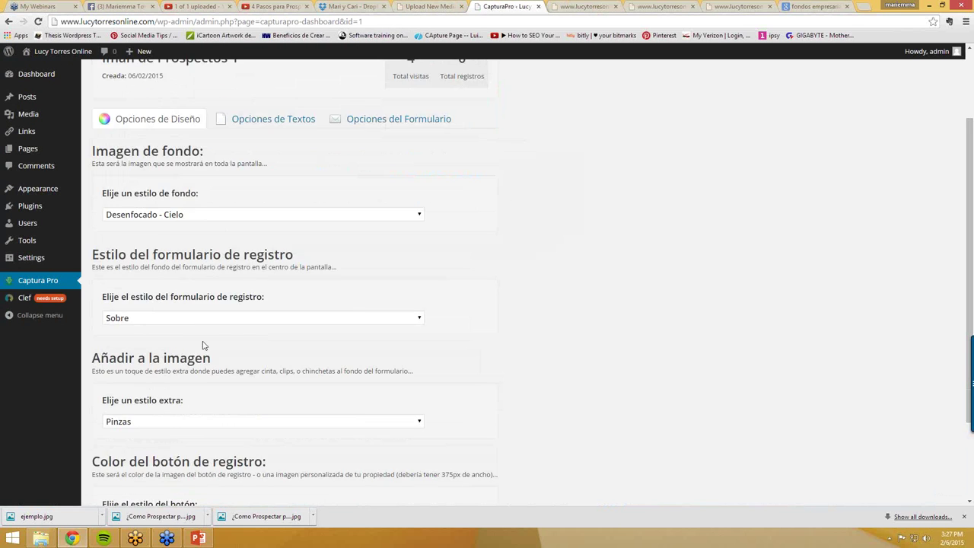
pyautogui.scroll(1, 209, 271)
pyautogui.click(273, 174)
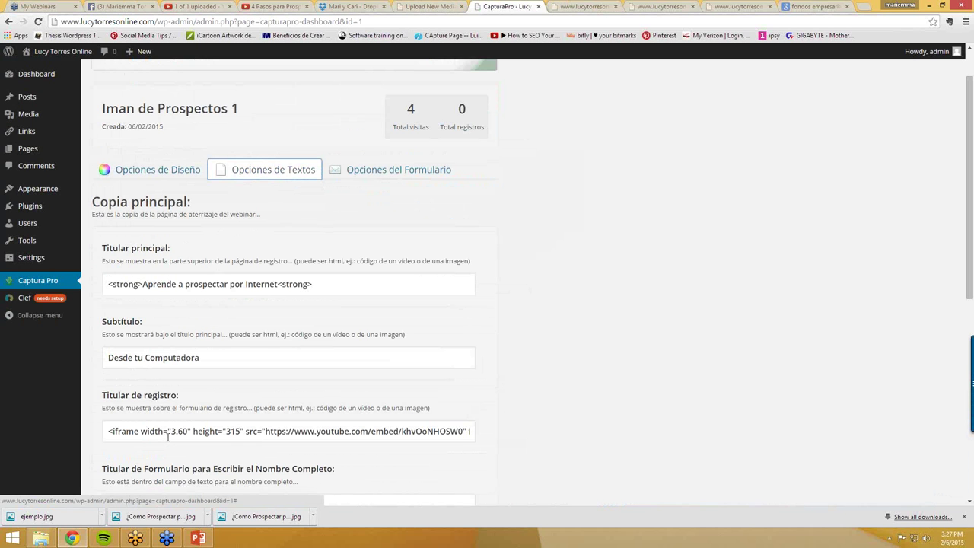
# - Remove the stray dot so the video embed width reads 360
pyautogui.moveTo(389, 430); pyautogui.dragTo(504, 437)
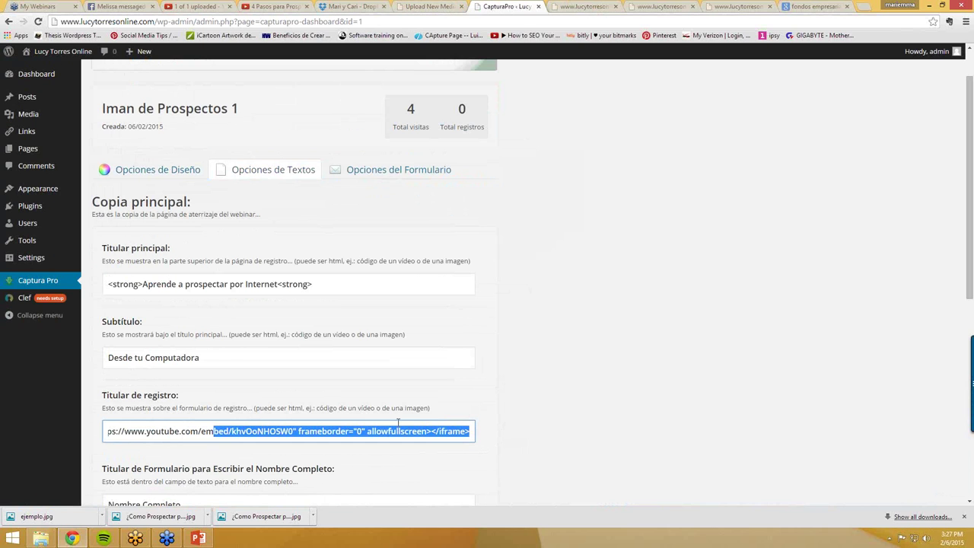
pyautogui.click(193, 423)
pyautogui.moveTo(154, 431); pyautogui.dragTo(45, 435)
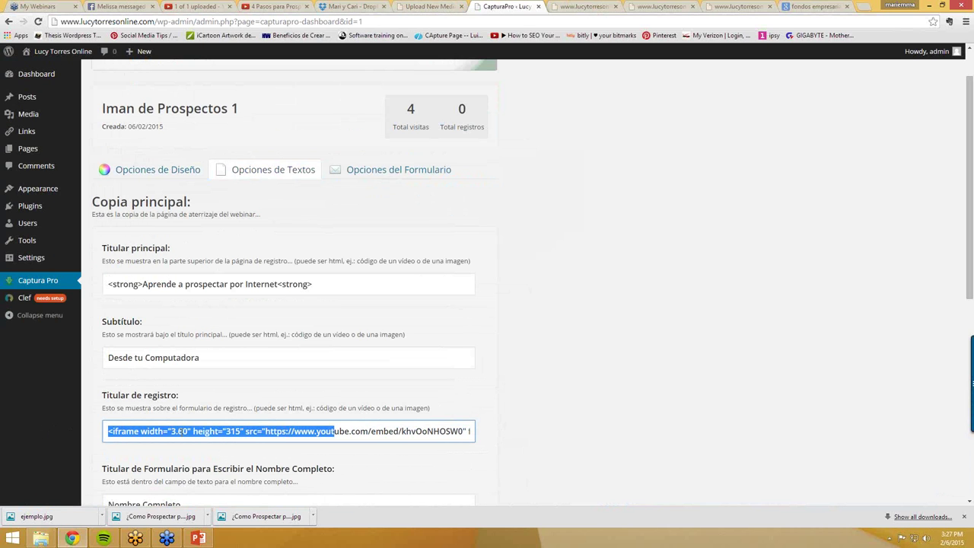
pyautogui.click(226, 431)
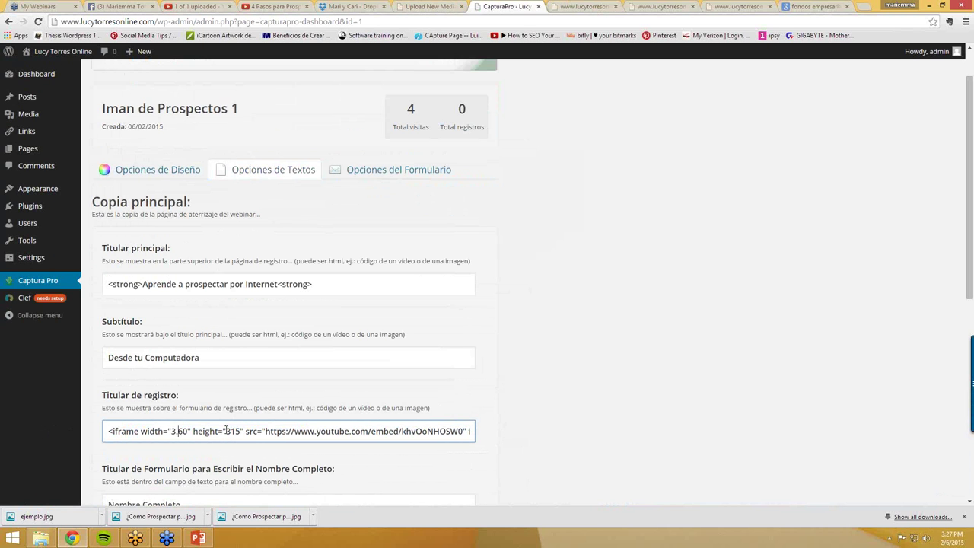
pyautogui.press('BackSpace')
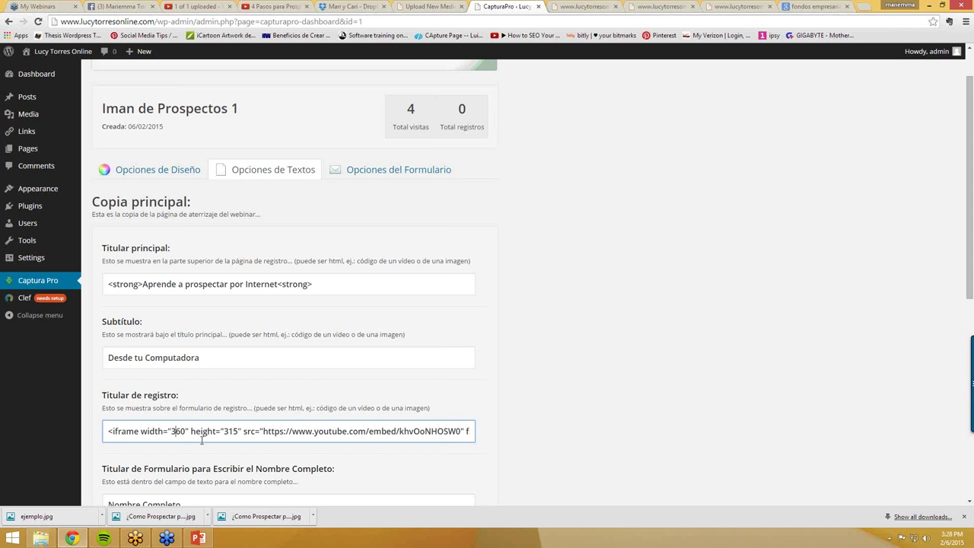
pyautogui.scroll(-5, 238, 432)
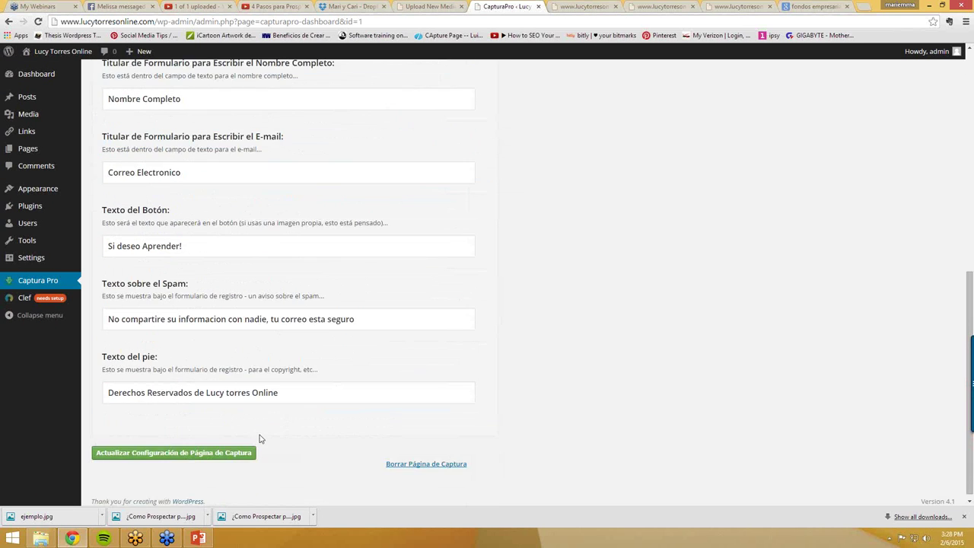
# - Save the corrected settings and go back to the CapturaPro dashboard
pyautogui.click(221, 448)
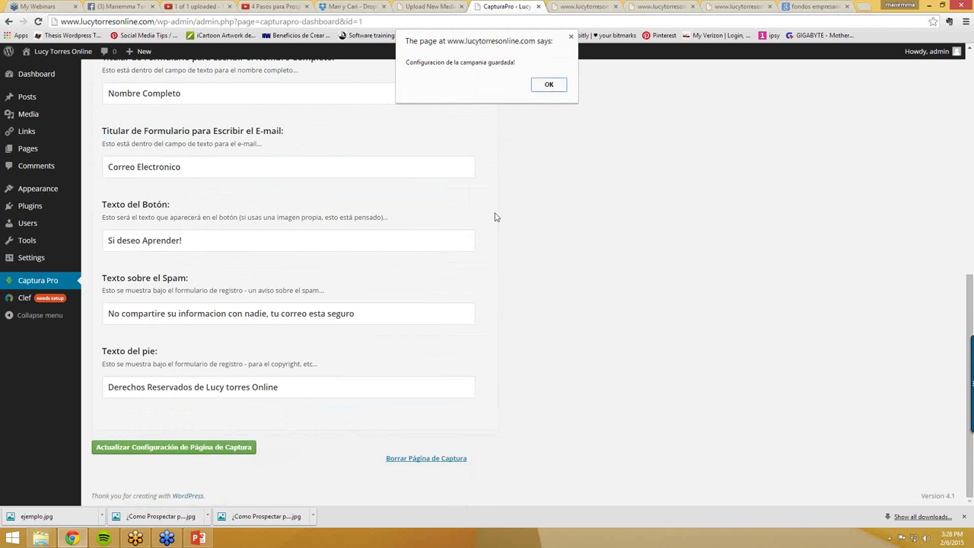
pyautogui.click(548, 85)
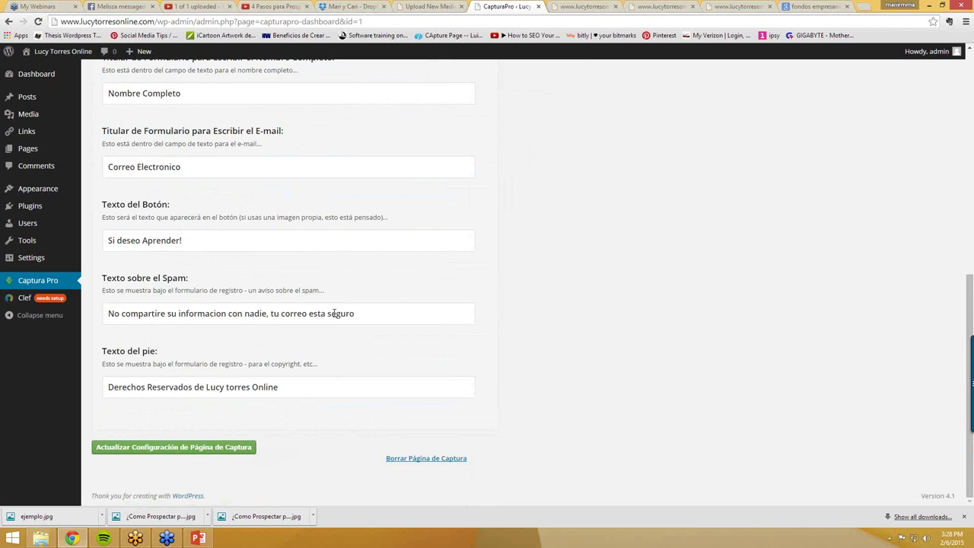
pyautogui.scroll(4, 335, 313)
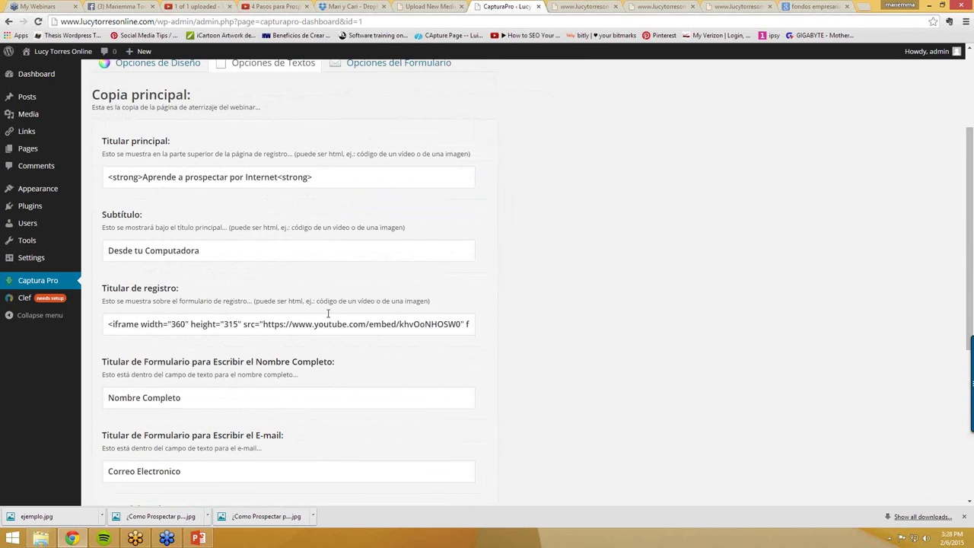
pyautogui.scroll(2, 328, 313)
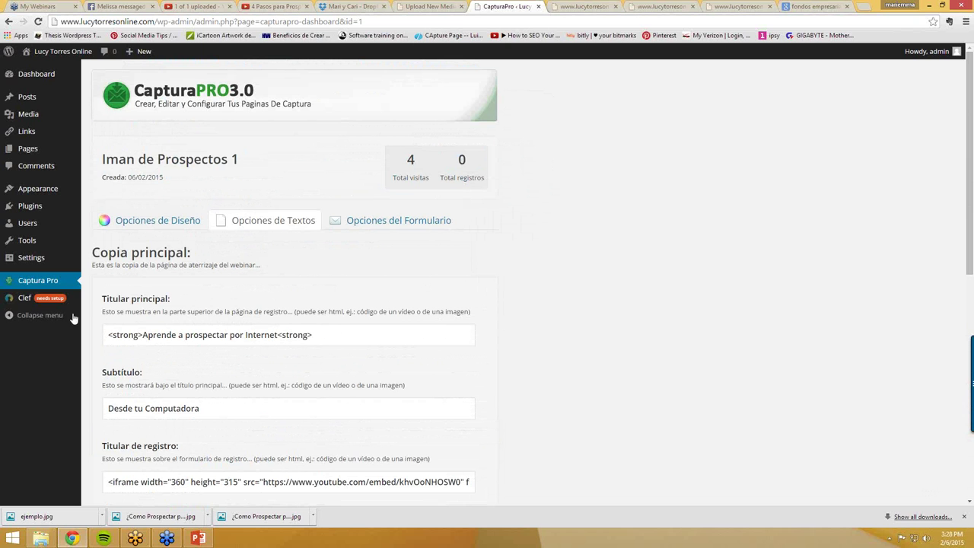
pyautogui.click(59, 281)
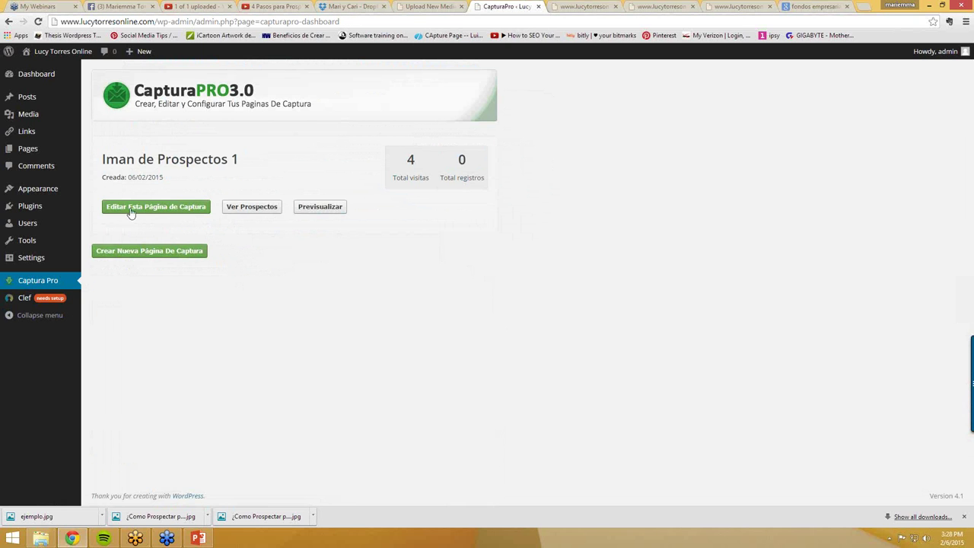
# - Preview the capture page to check the resized YouTube video, then return to the dashboard
pyautogui.click(312, 213)
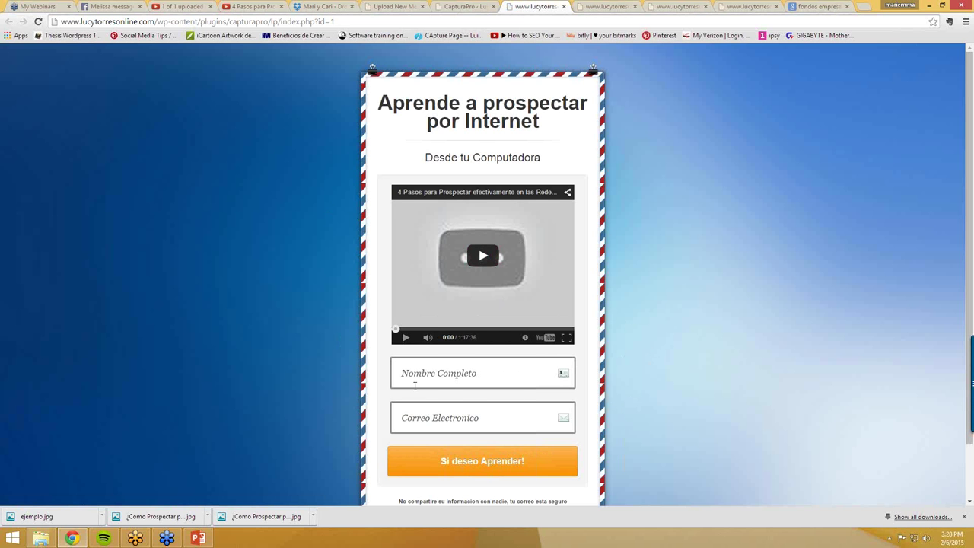
pyautogui.scroll(-1, 435, 411)
pyautogui.scroll(1, 504, 417)
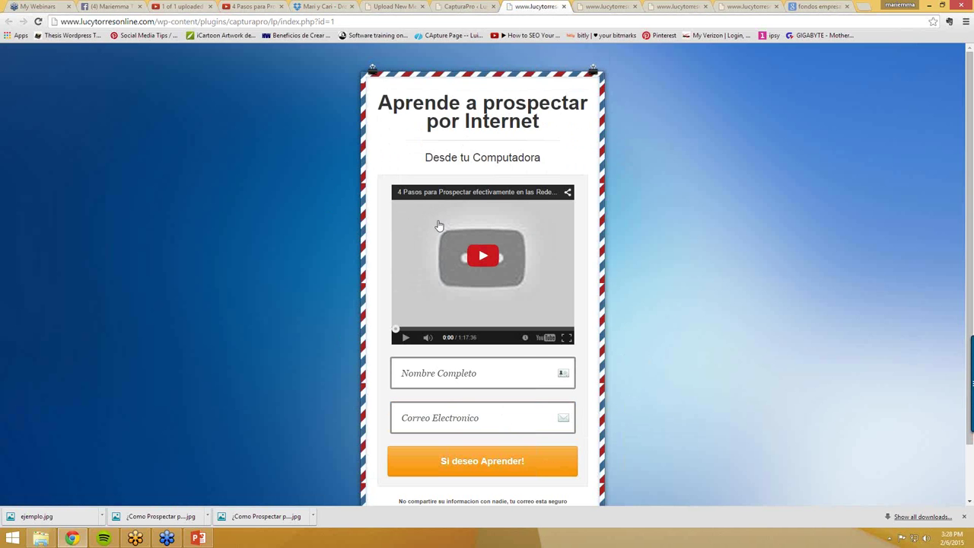
pyautogui.scroll(-1, 453, 272)
pyautogui.scroll(1, 456, 305)
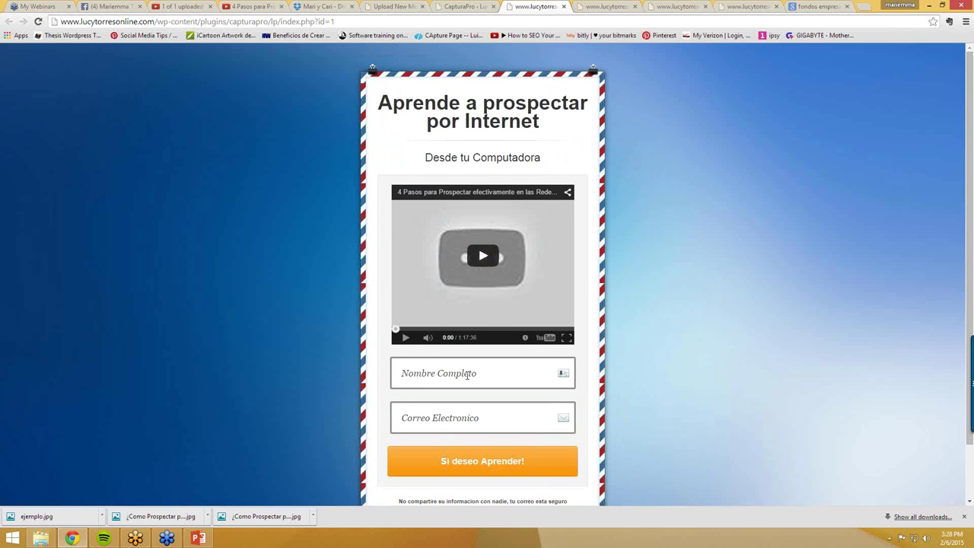
pyautogui.click(391, 6)
pyautogui.click(459, 7)
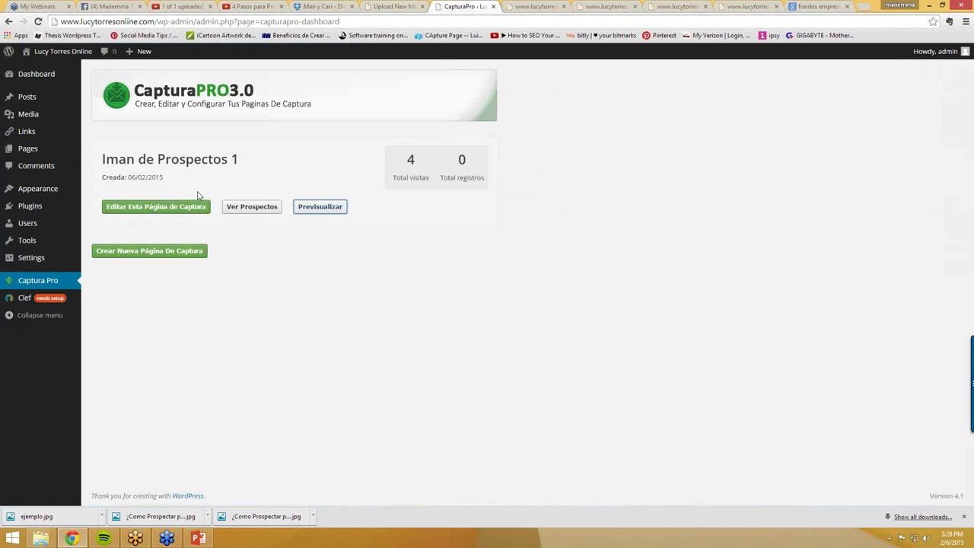
# - Open Iman de Prospectos 1's Opciones del Formulario and place the caret in the empty form code box
pyautogui.click(139, 211)
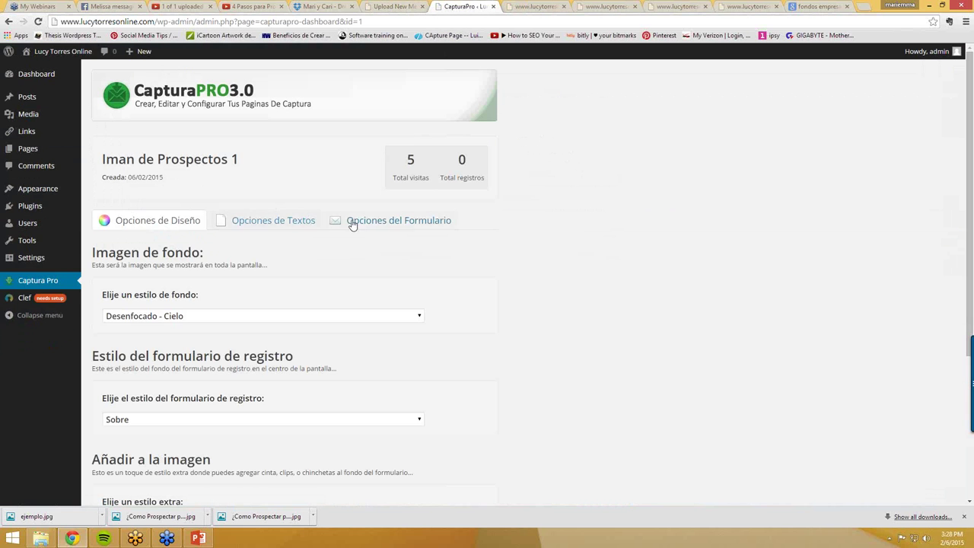
pyautogui.click(383, 222)
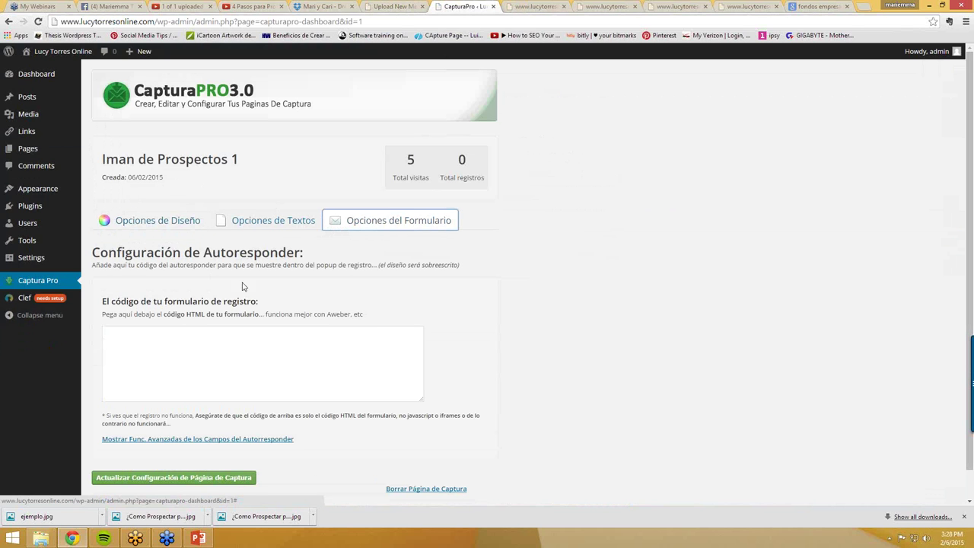
pyautogui.click(173, 342)
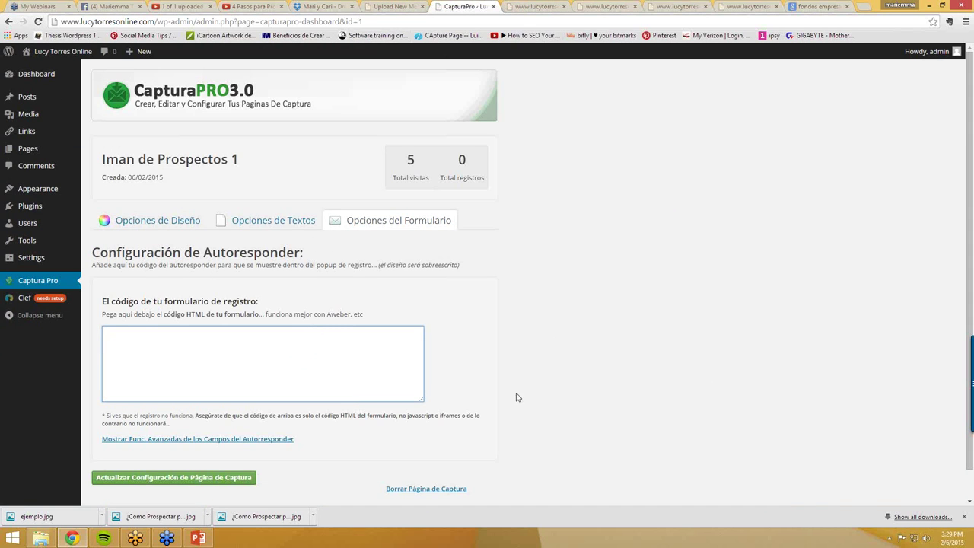
# - Close the four leftover capture-page preview tabs
pyautogui.click(538, 8)
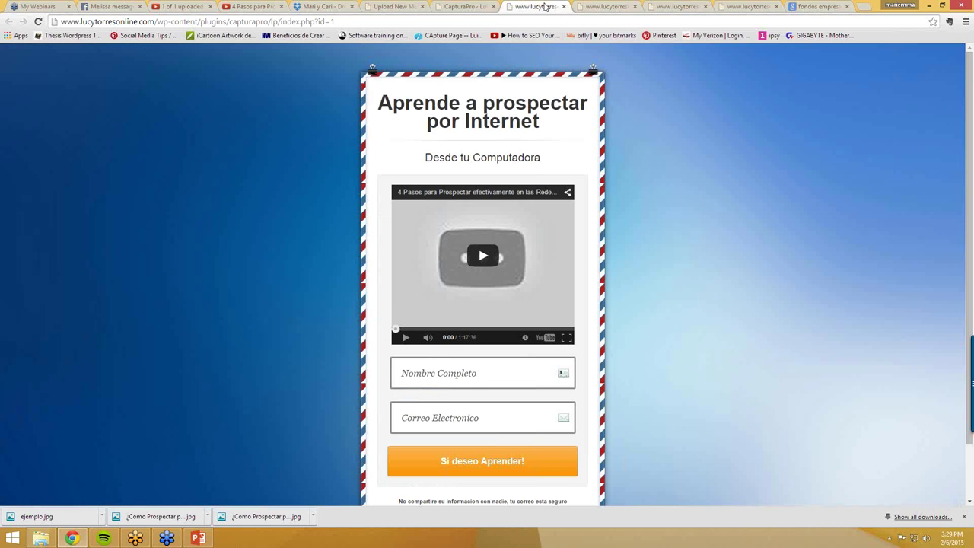
pyautogui.click(567, 9)
pyautogui.click(567, 9)
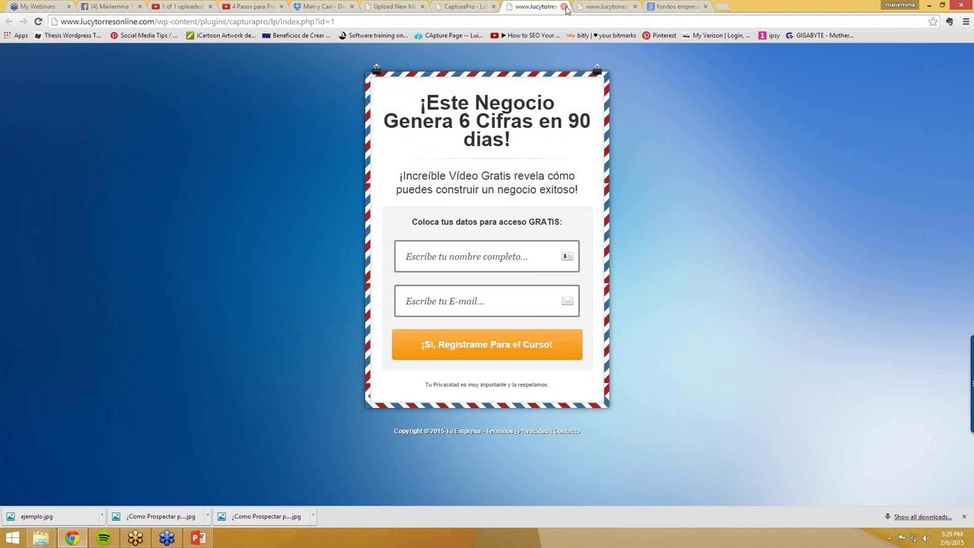
pyautogui.click(567, 9)
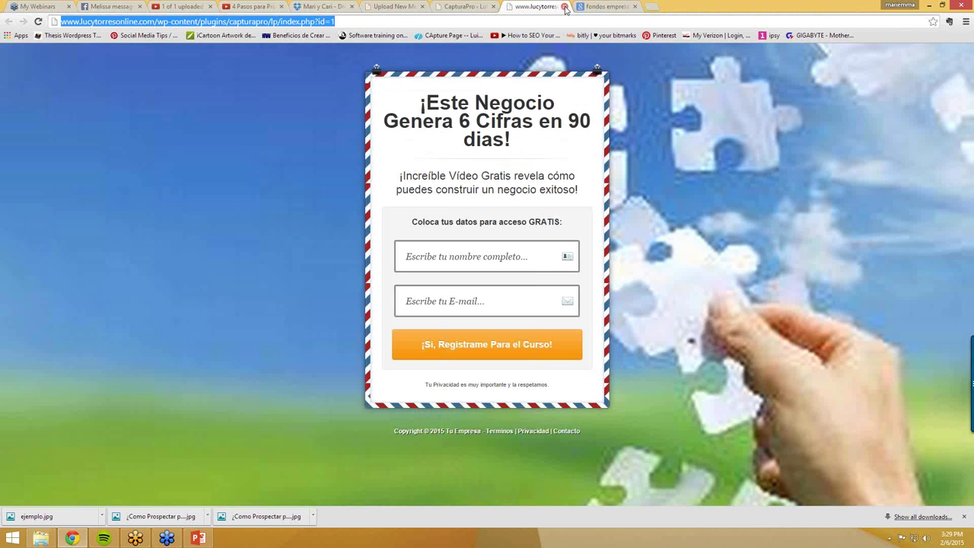
pyautogui.click(565, 7)
# - Go to aweber.com in the current tab
pyautogui.click(543, 17)
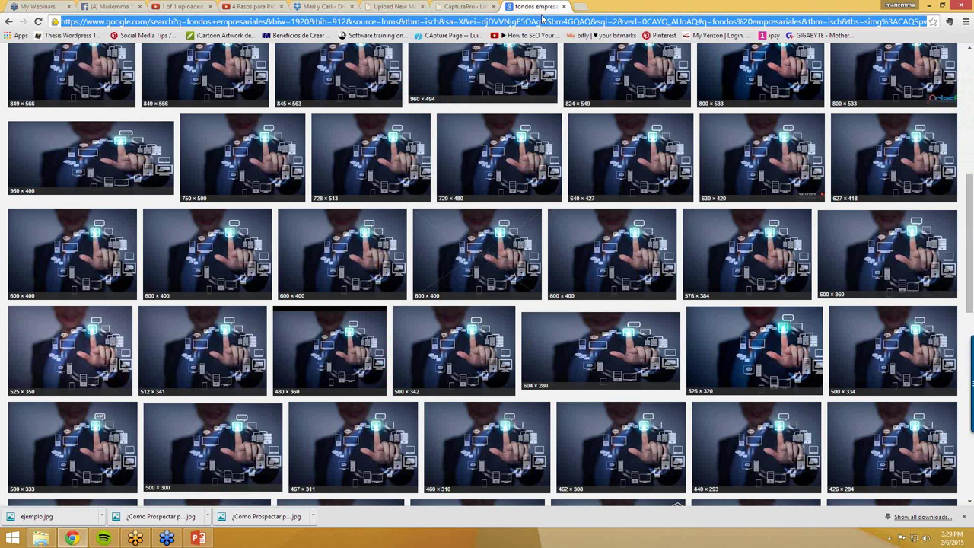
pyautogui.write('aweber.com')
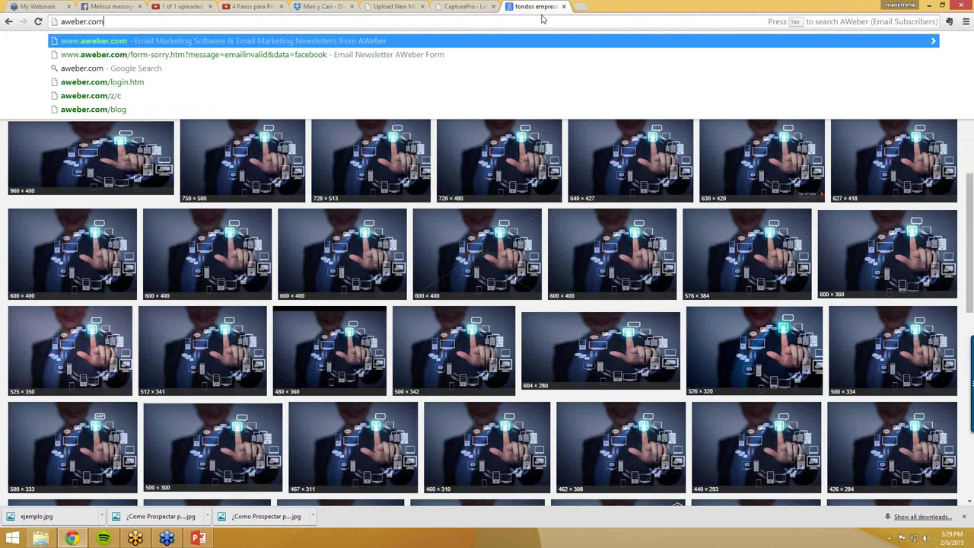
pyautogui.press('Return')
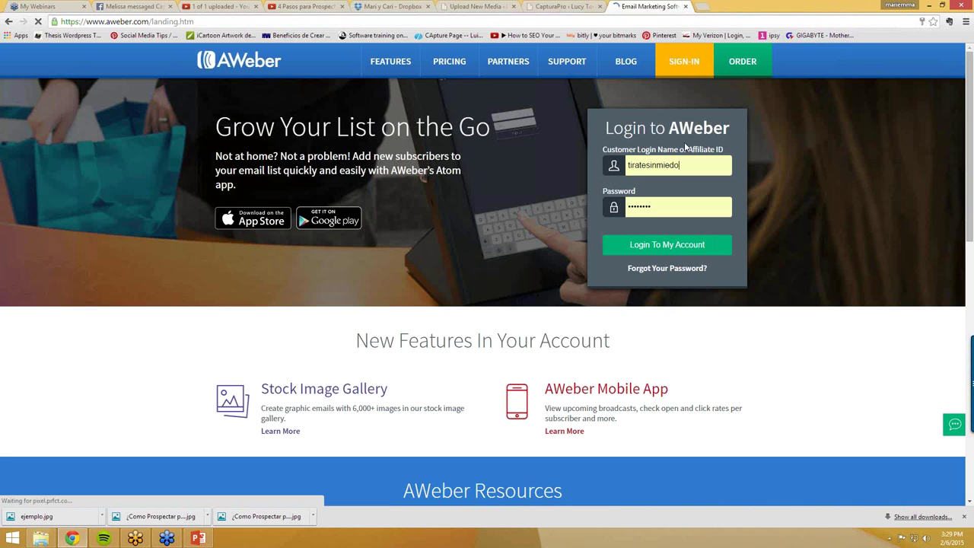
# - Log in to AWeber with the account's login name and password, declining Chrome's password save
pyautogui.doubleClick(656, 169)
pyautogui.press('BackSpace')
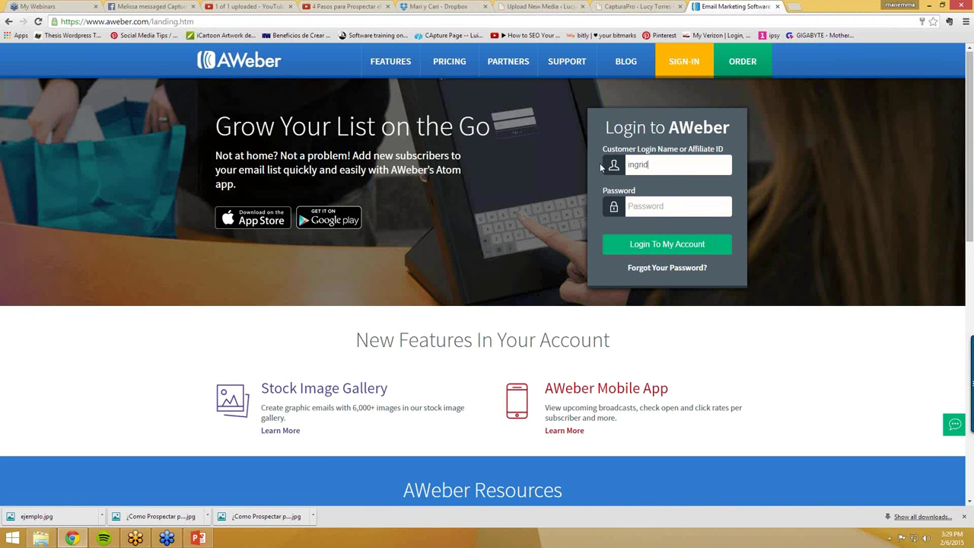
pyautogui.click(650, 199)
pyautogui.write('•••')
pyautogui.press('BackSpace')
pyautogui.press('BackSpace')
pyautogui.press('BackSpace')
pyautogui.press('BackSpace')
pyautogui.press('BackSpace')
pyautogui.press('BackSpace')
pyautogui.press('BackSpace')
pyautogui.write('•••')
pyautogui.click(655, 241)
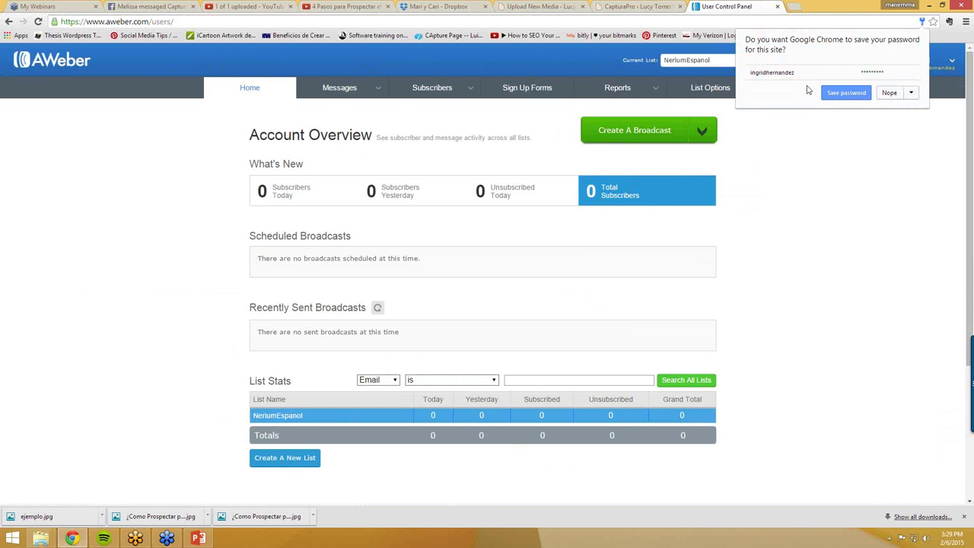
pyautogui.click(890, 93)
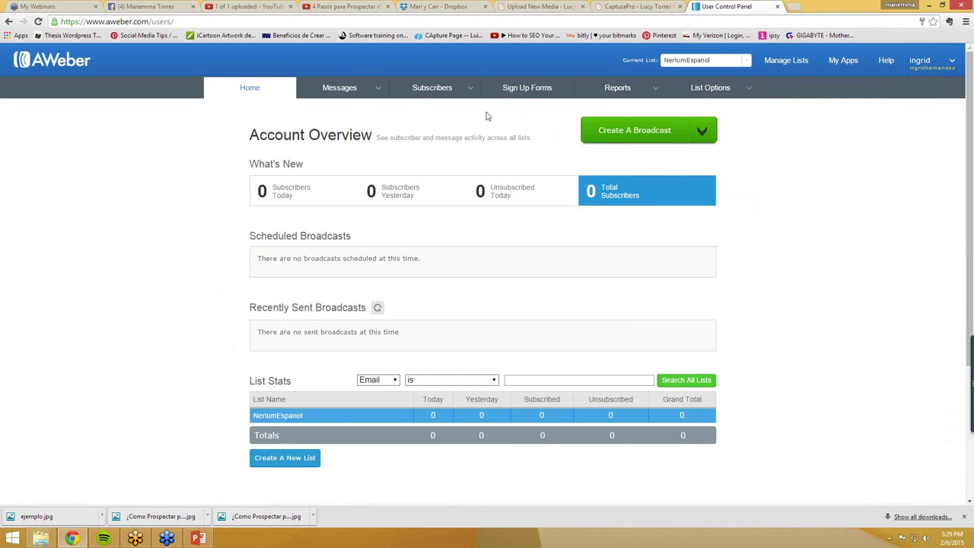
# - Start the first AWeber sign-up form and advance to step 2
pyautogui.click(531, 90)
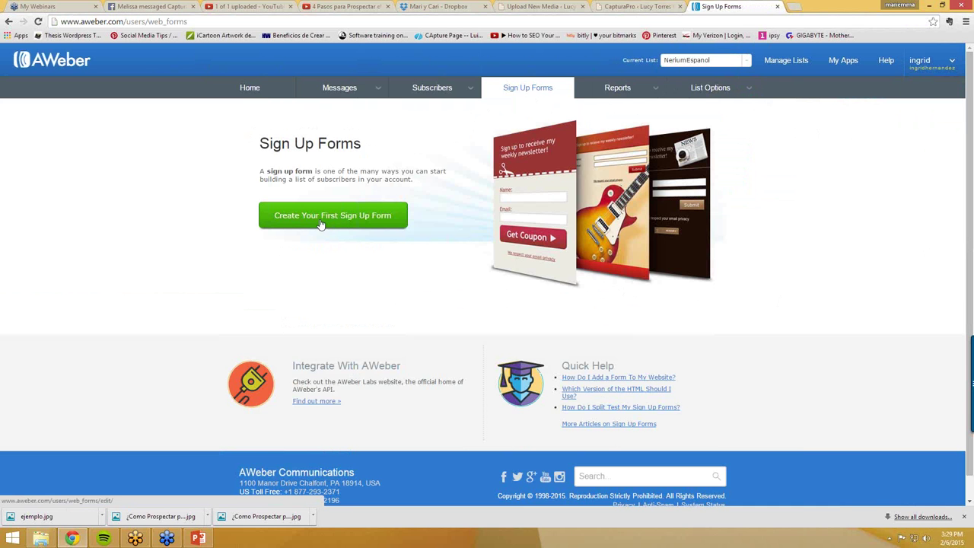
pyautogui.click(322, 221)
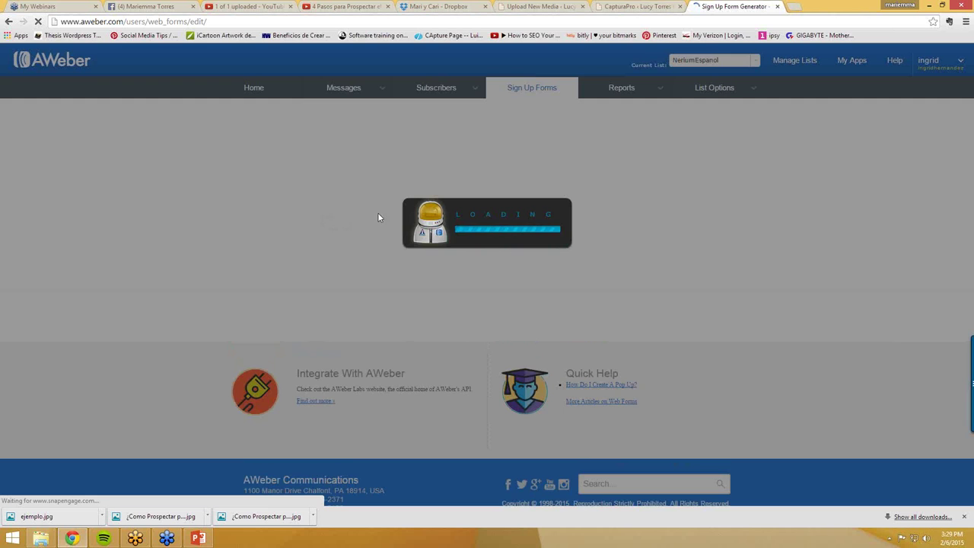
pyautogui.scroll(-3, 685, 266)
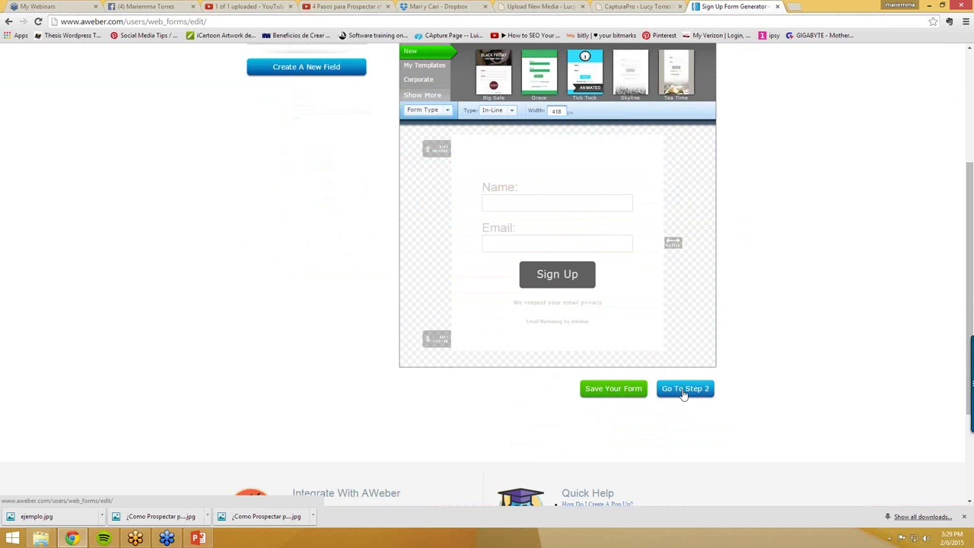
pyautogui.click(684, 392)
# - Name the form 'Captura Pro Iman de prospecto 1' and advance to step 3
pyautogui.click(295, 248)
pyautogui.moveTo(325, 244); pyautogui.dragTo(269, 244)
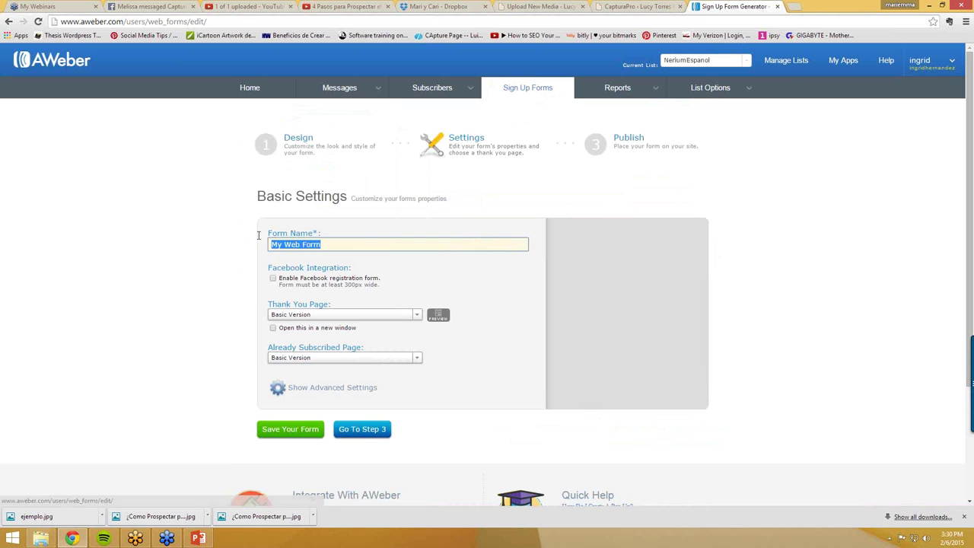
pyautogui.write('Capt')
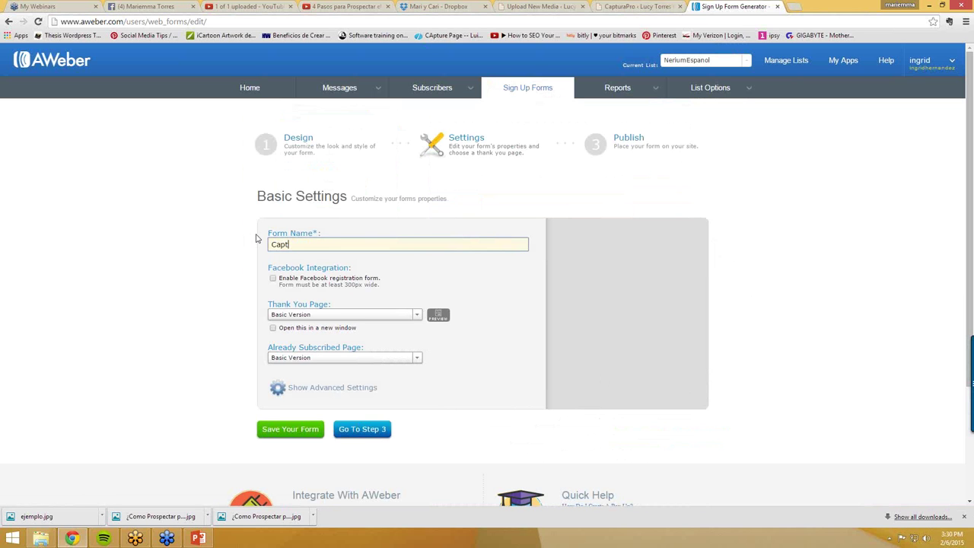
pyautogui.write('ura Pro Iman de prospe')
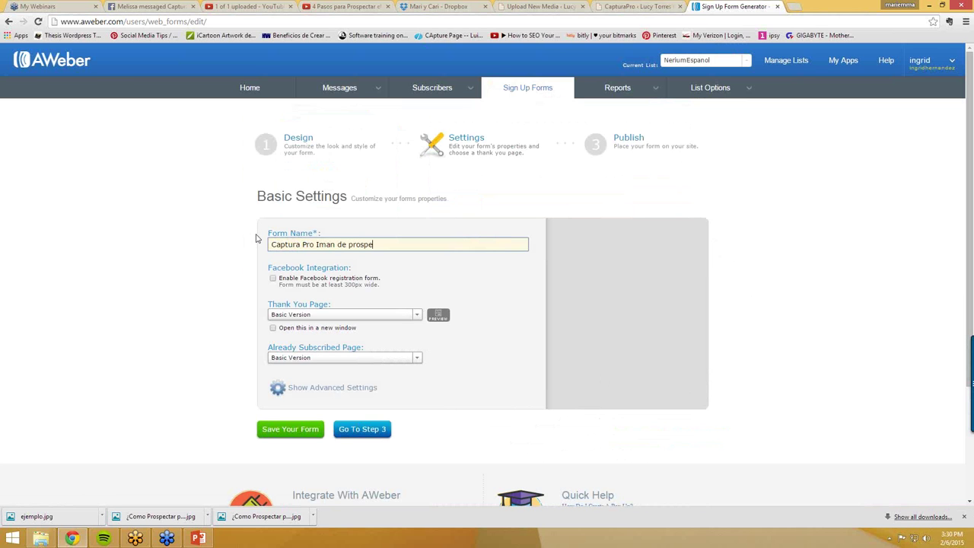
pyautogui.write('cto 1')
pyautogui.scroll(-1, 375, 339)
pyautogui.scroll(-1, 373, 346)
pyautogui.click(370, 337)
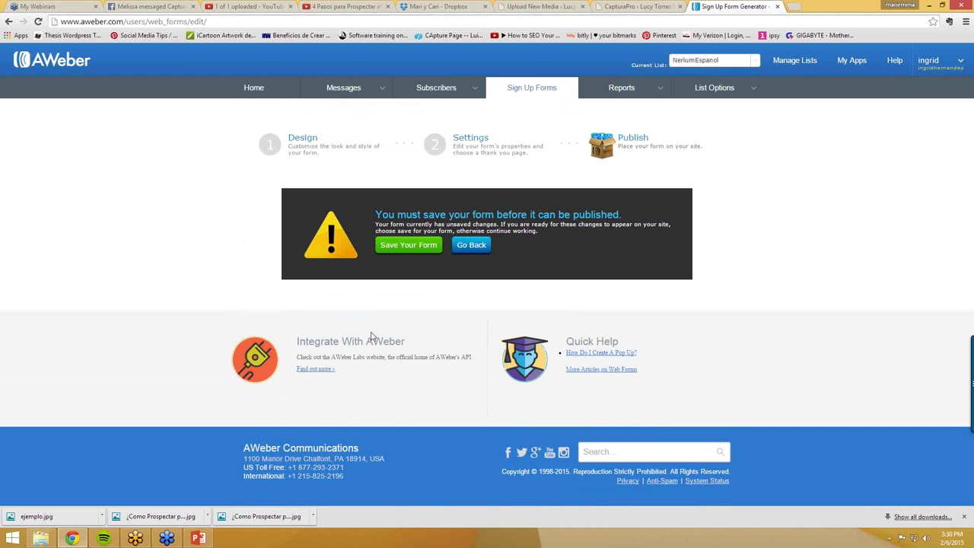
# - Save the AWeber form and show its Raw HTML version with form styles excluded
pyautogui.click(402, 245)
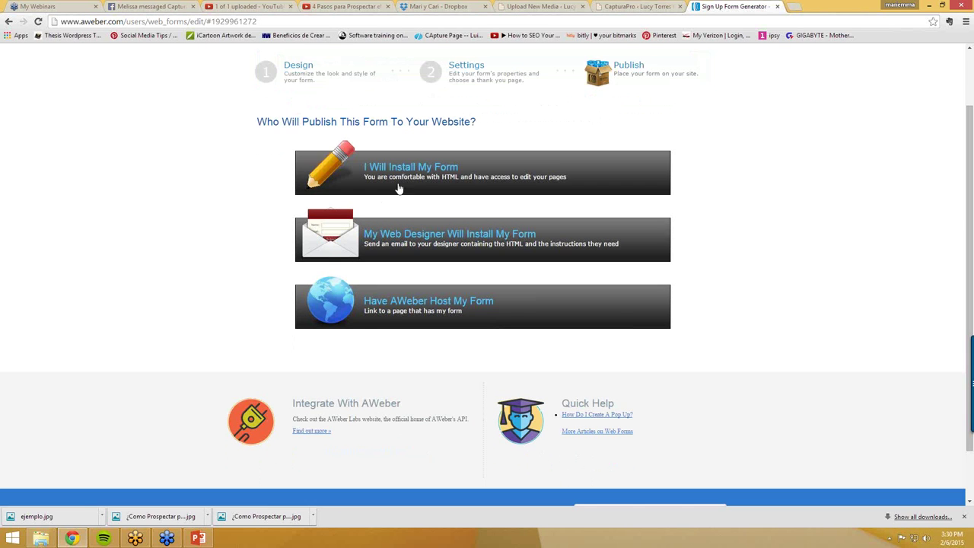
pyautogui.click(392, 173)
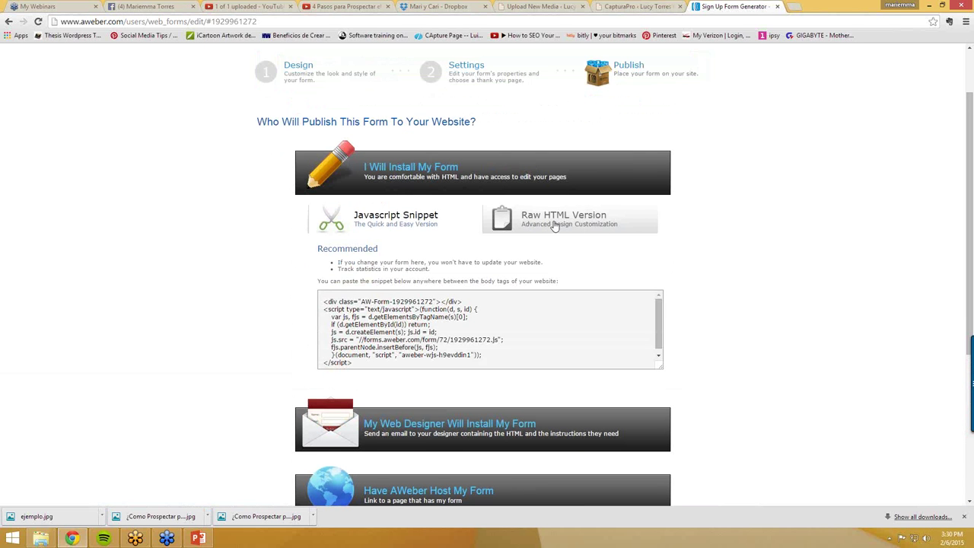
pyautogui.click(555, 221)
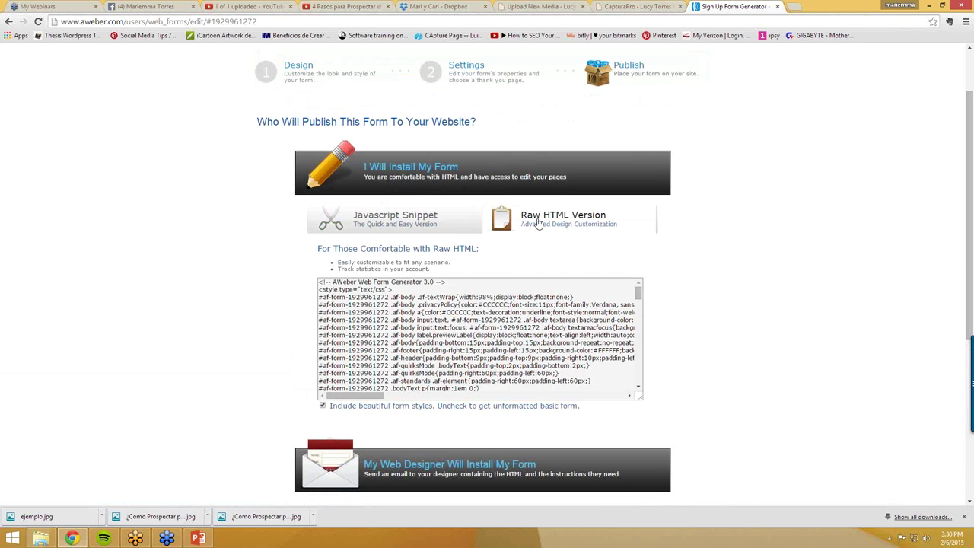
pyautogui.click(323, 406)
pyautogui.click(323, 408)
# - Copy the raw HTML form code and go back to the CapturaPro settings tab
pyautogui.click(482, 324)
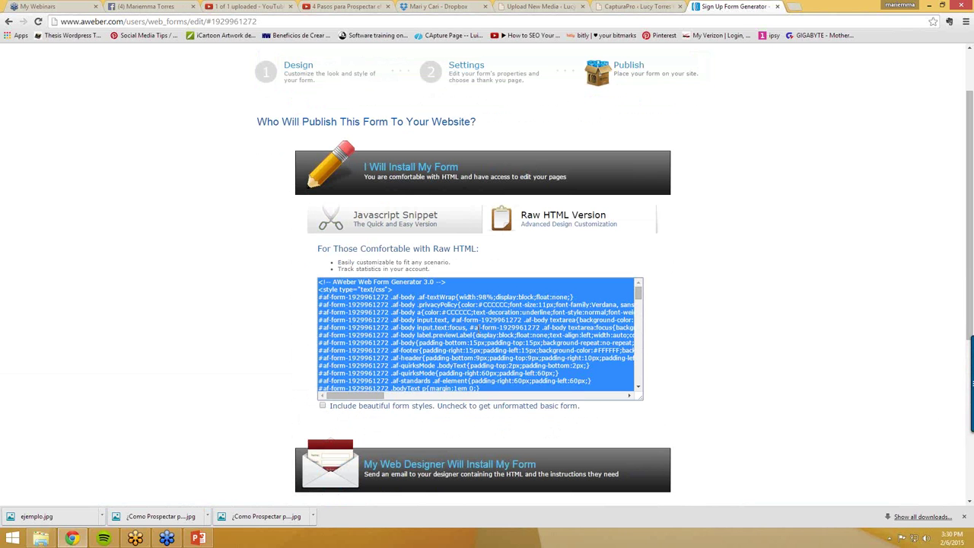
pyautogui.rightClick(478, 328)
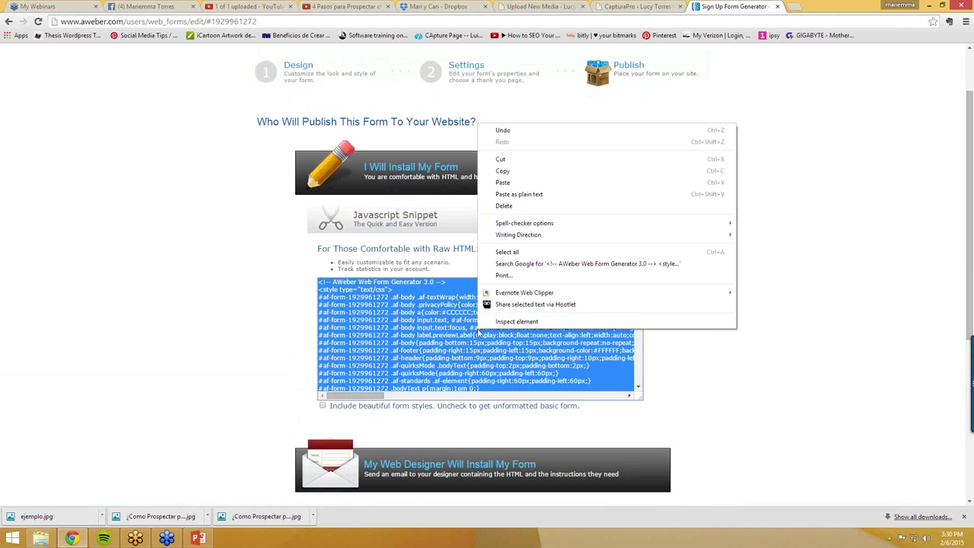
pyautogui.click(503, 172)
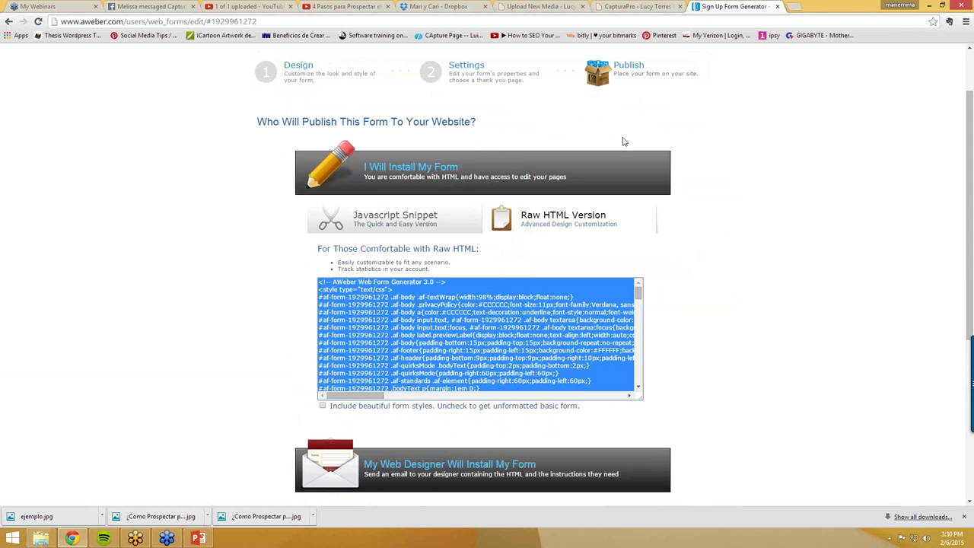
pyautogui.click(524, 8)
pyautogui.click(630, 9)
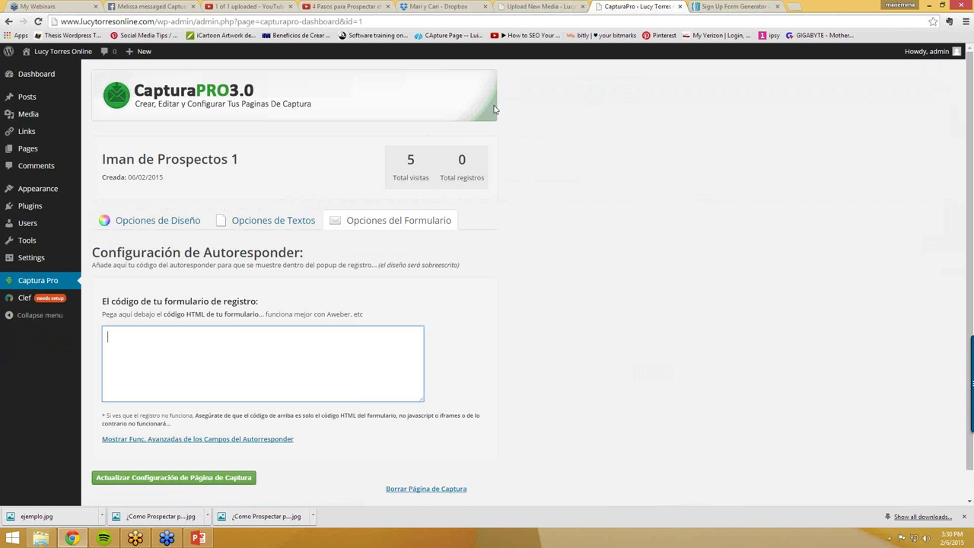
# - Paste the AWeber HTML into the autoresponder code box, save the page configuration, and return to AWeber
pyautogui.rightClick(236, 364)
pyautogui.click(263, 250)
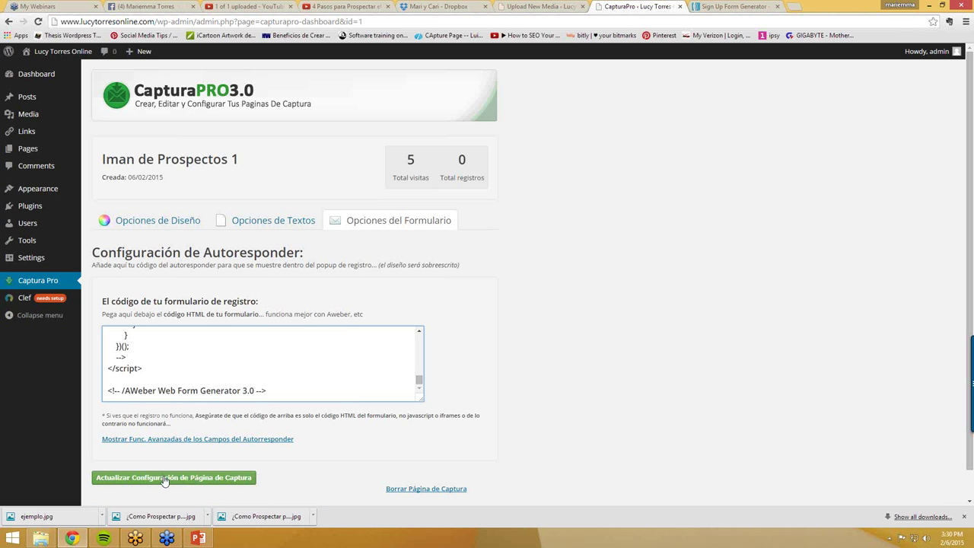
pyautogui.click(165, 480)
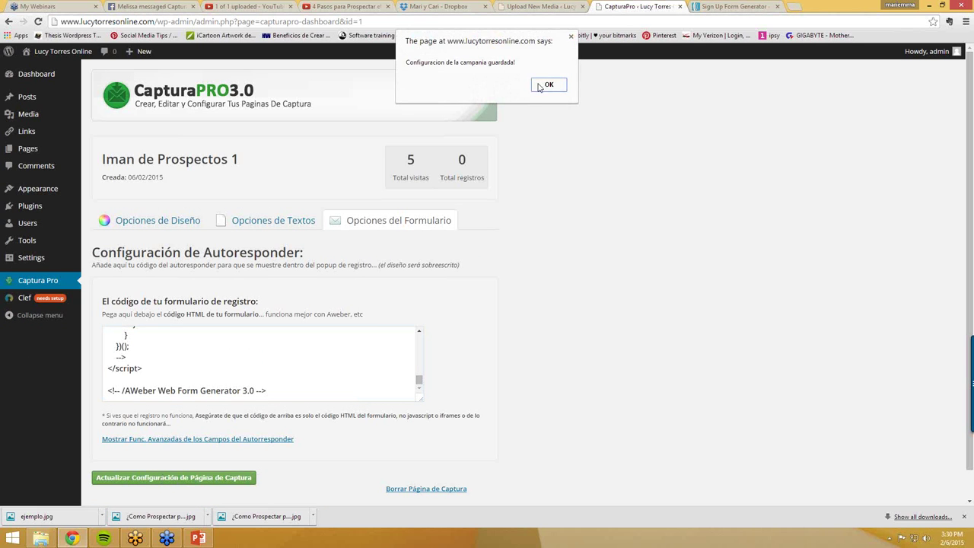
pyautogui.click(547, 87)
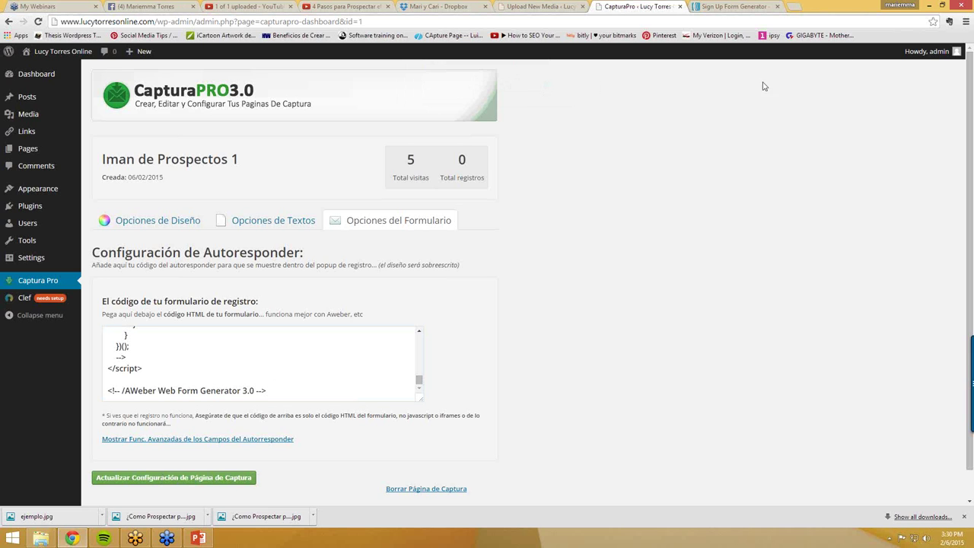
pyautogui.click(529, 7)
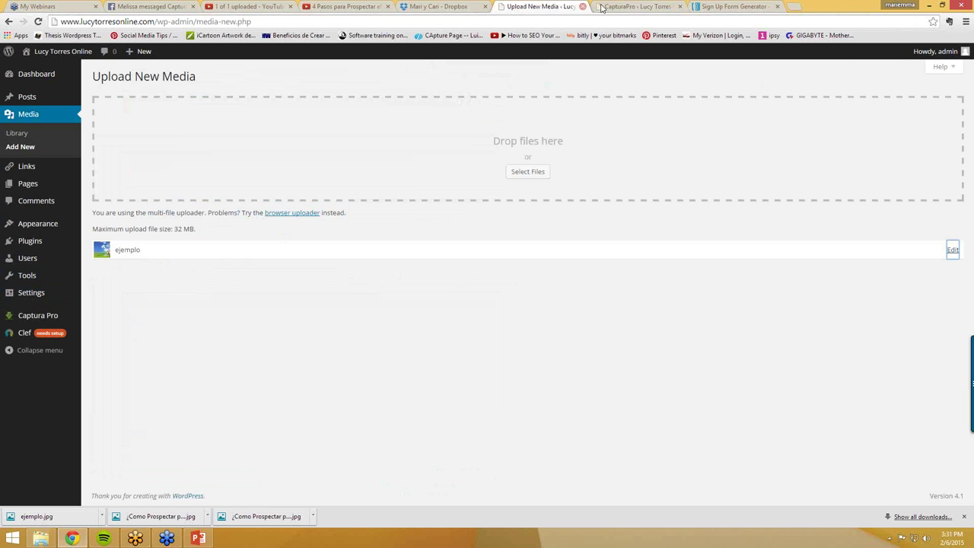
pyautogui.click(634, 6)
pyautogui.click(735, 6)
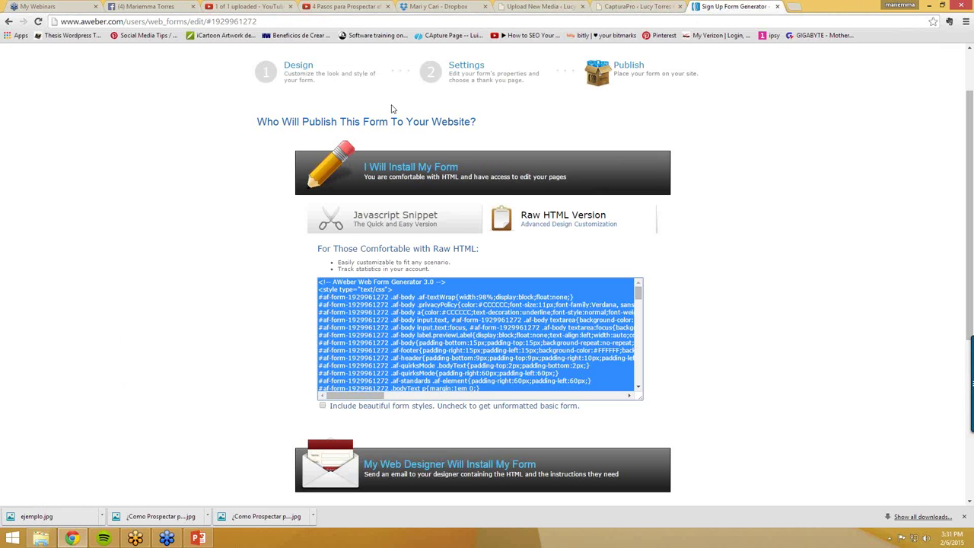
# - Set the form's Thank You Page option to Custom Page
pyautogui.scroll(1, 409, 111)
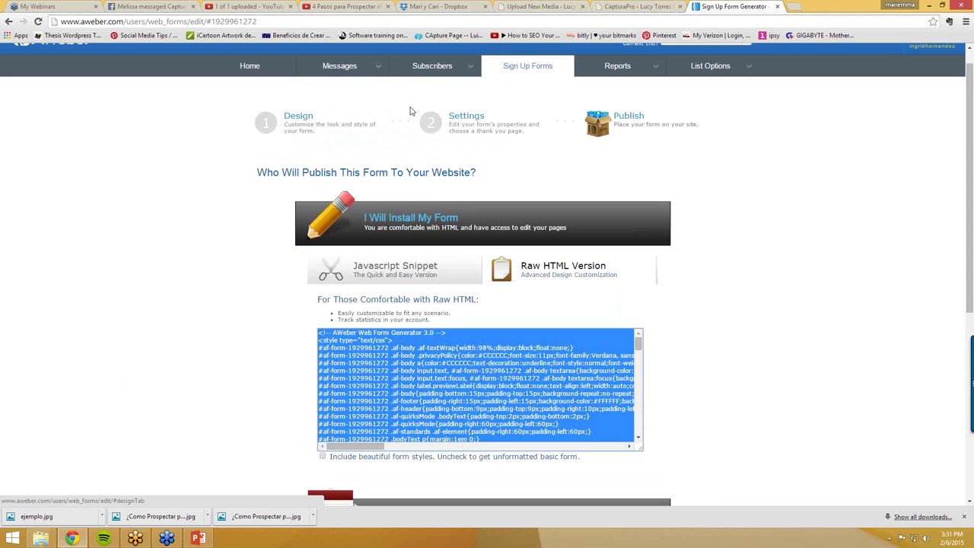
pyautogui.click(309, 118)
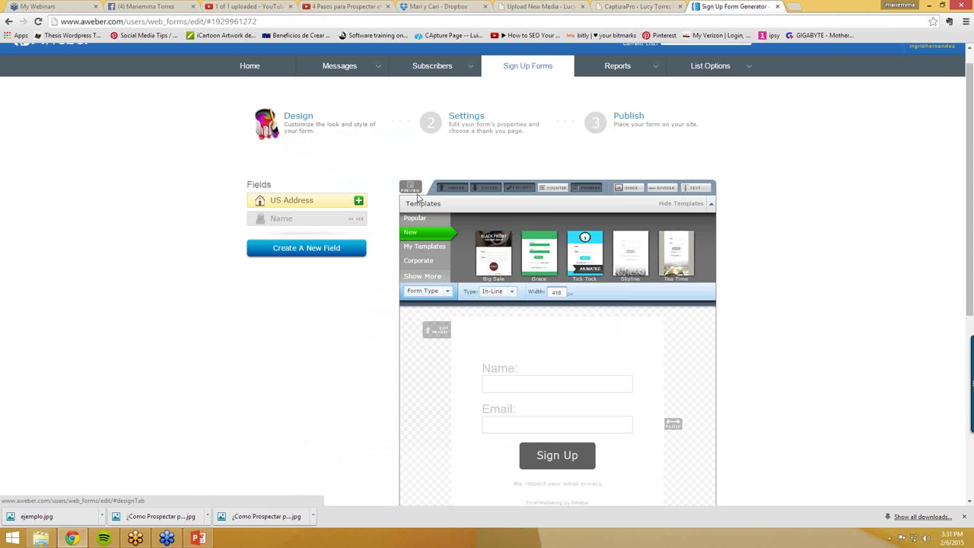
pyautogui.click(459, 117)
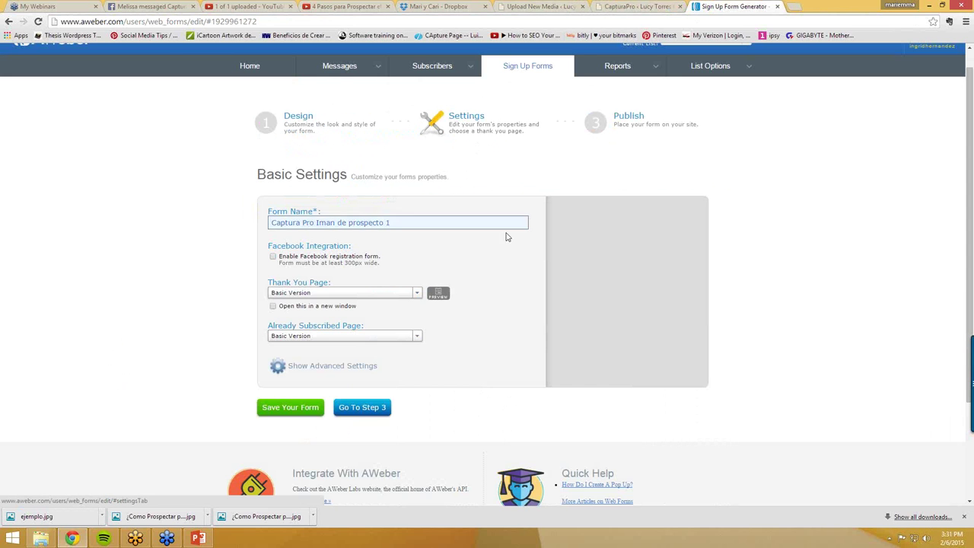
pyautogui.click(356, 295)
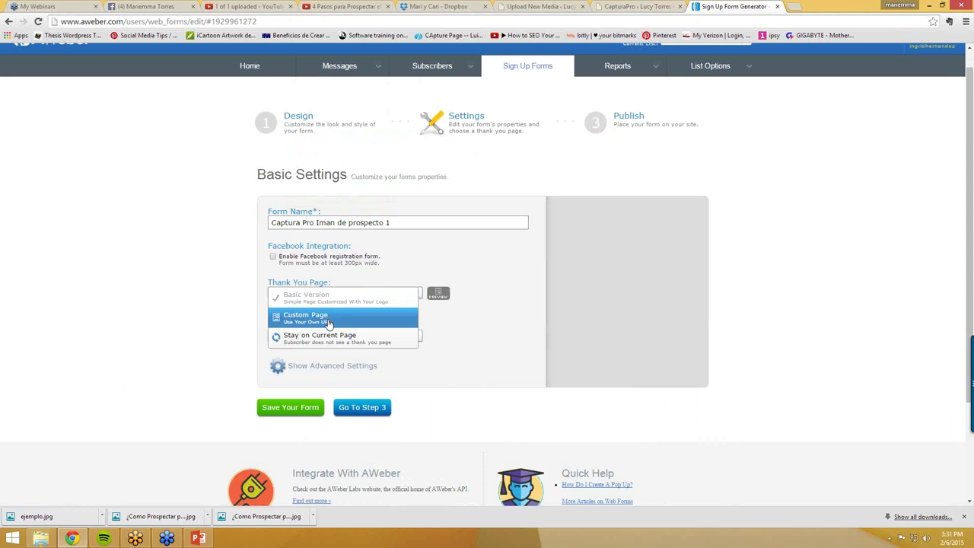
pyautogui.click(329, 324)
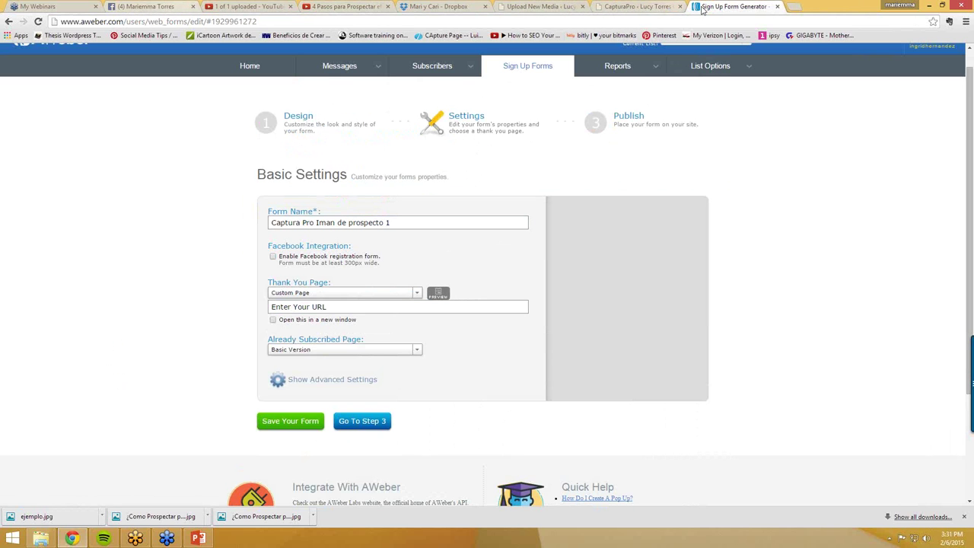
pyautogui.click(793, 7)
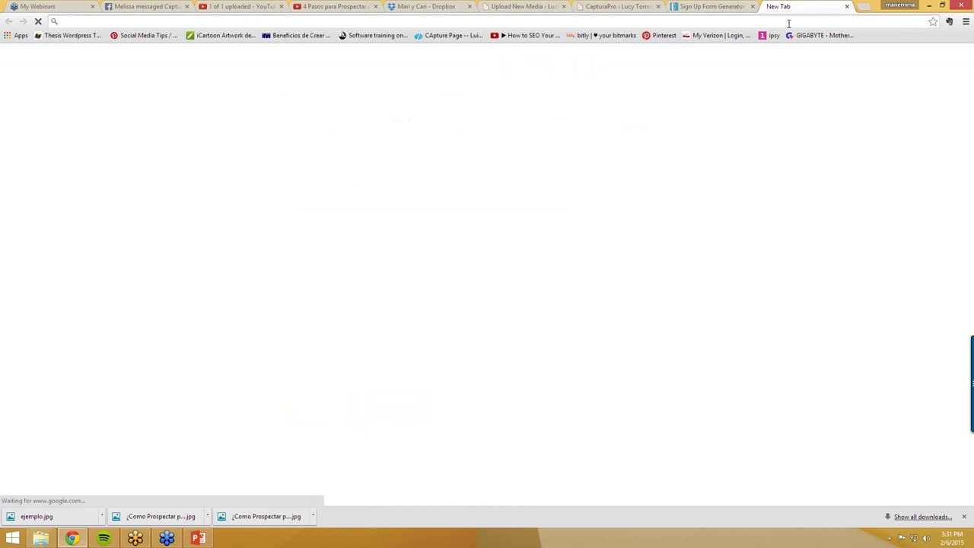
pyautogui.write('mariemma')
pyautogui.press('Return')
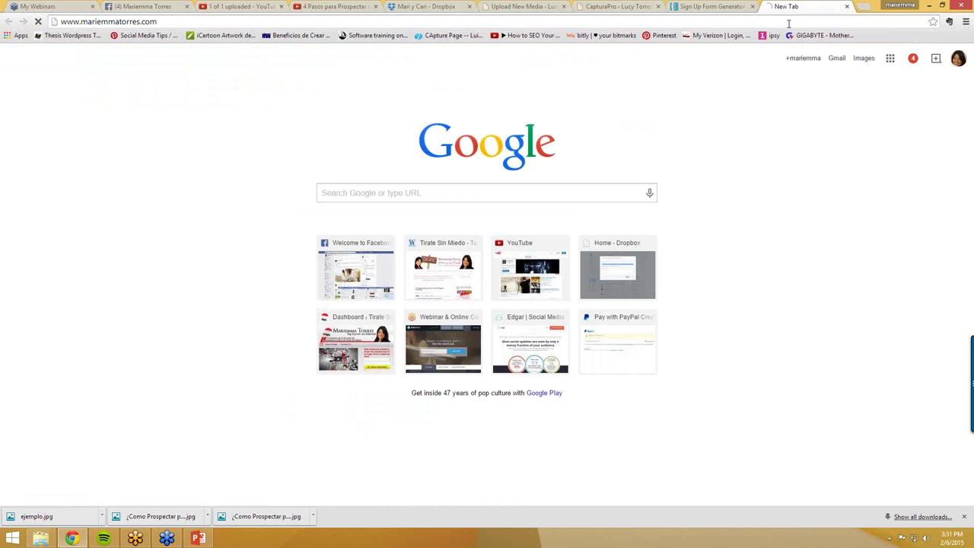
pyautogui.click(170, 21)
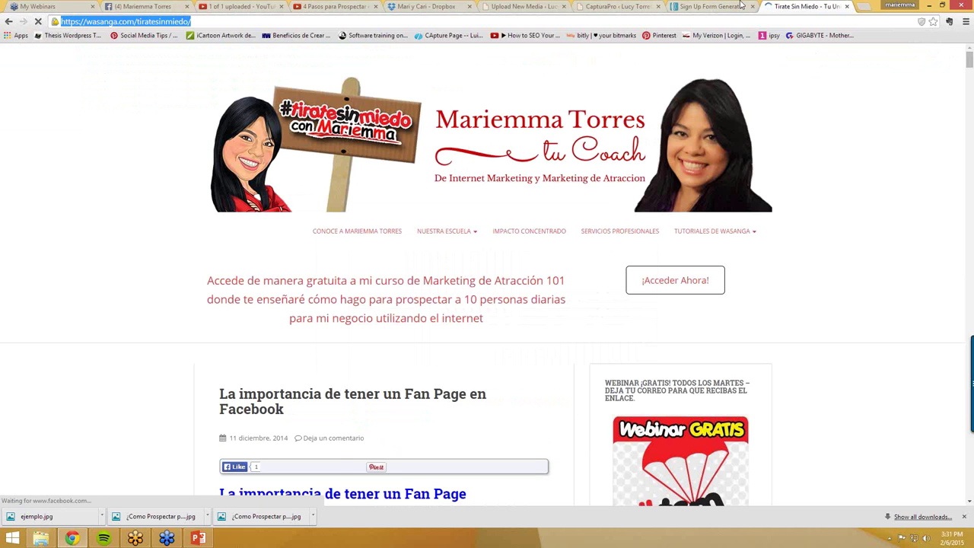
pyautogui.click(707, 6)
pyautogui.click(317, 306)
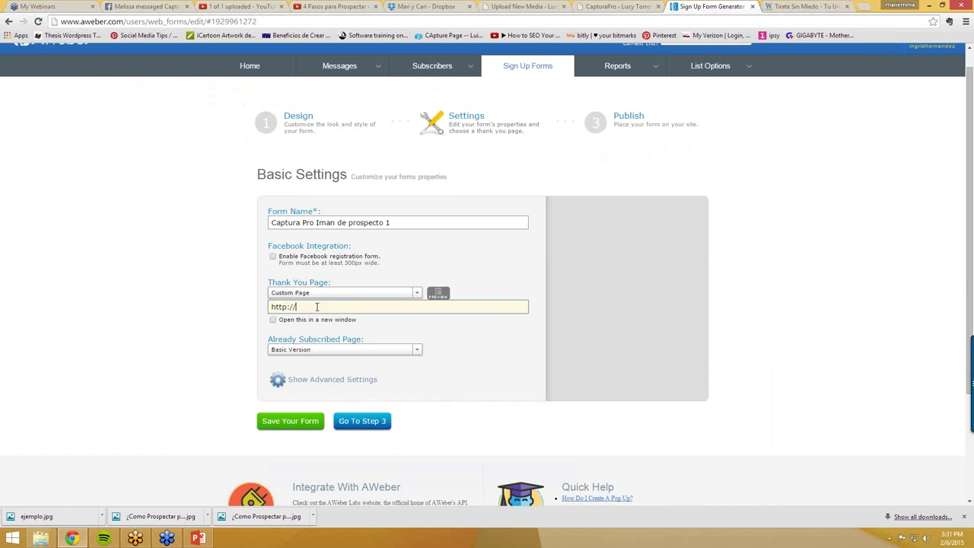
pyautogui.hotkey('ctrl', 'a')
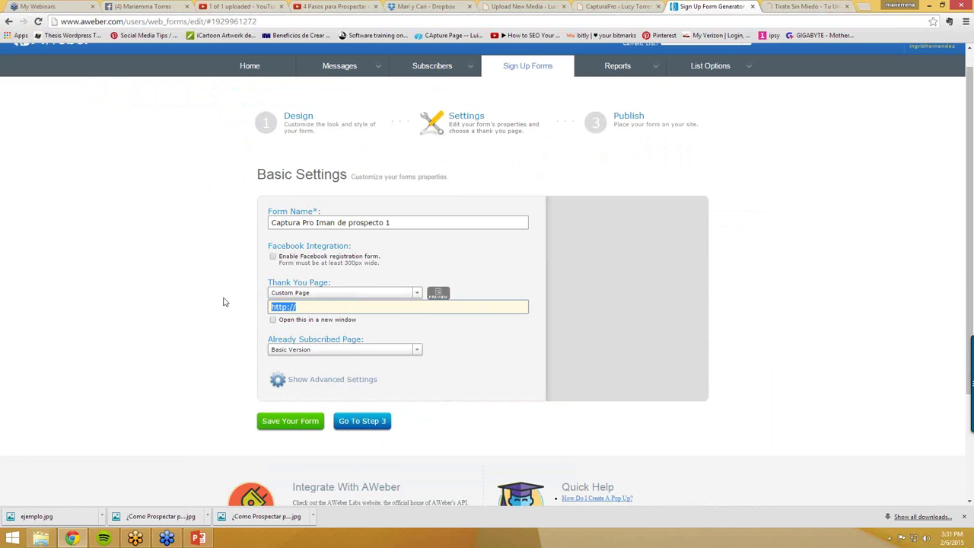
pyautogui.hotkey('ctrl', 'v')
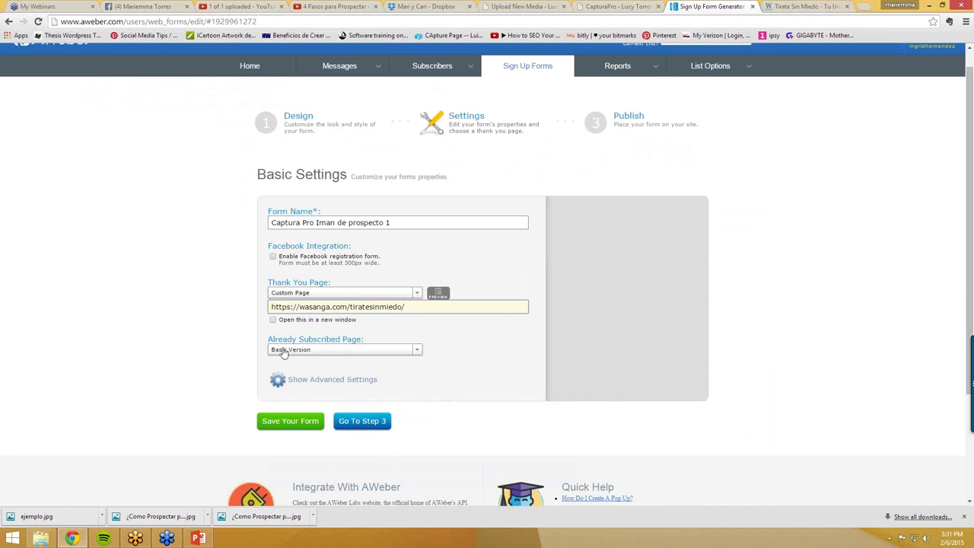
# - Save the form and copy its refreshed Raw HTML code
pyautogui.click(295, 428)
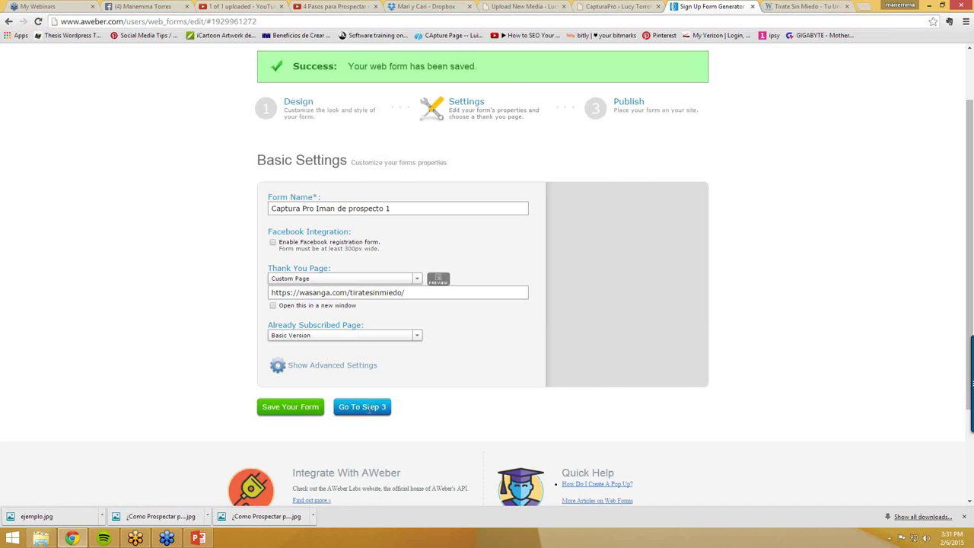
pyautogui.click(363, 407)
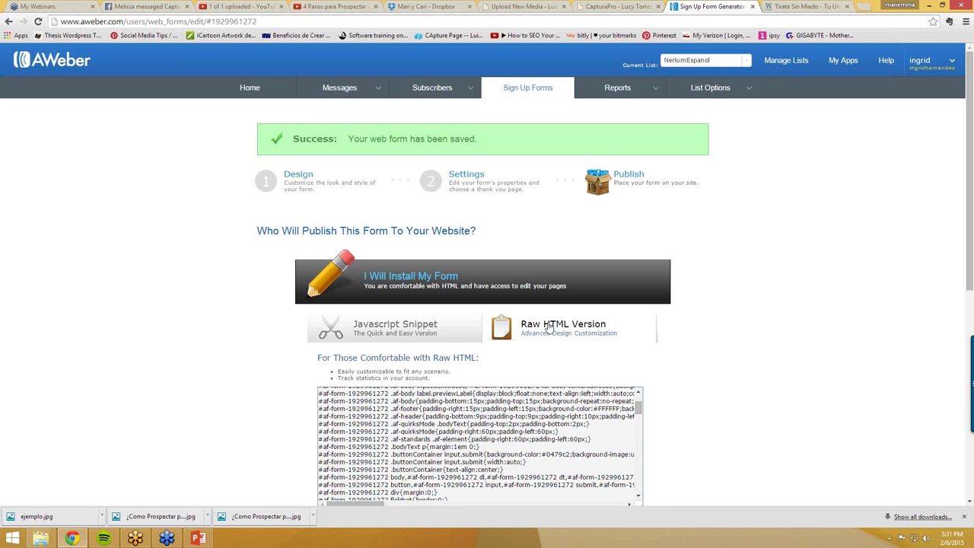
pyautogui.scroll(-1, 525, 329)
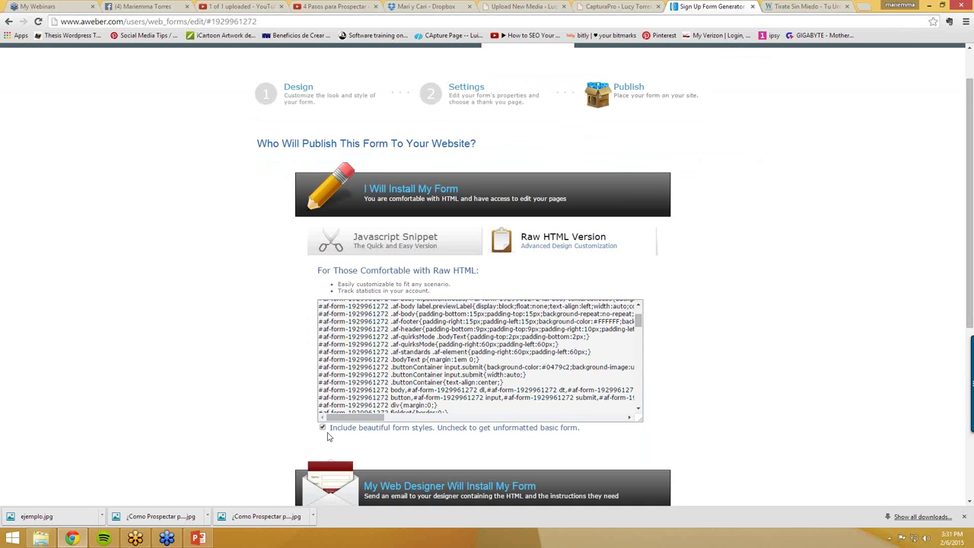
pyautogui.click(457, 358)
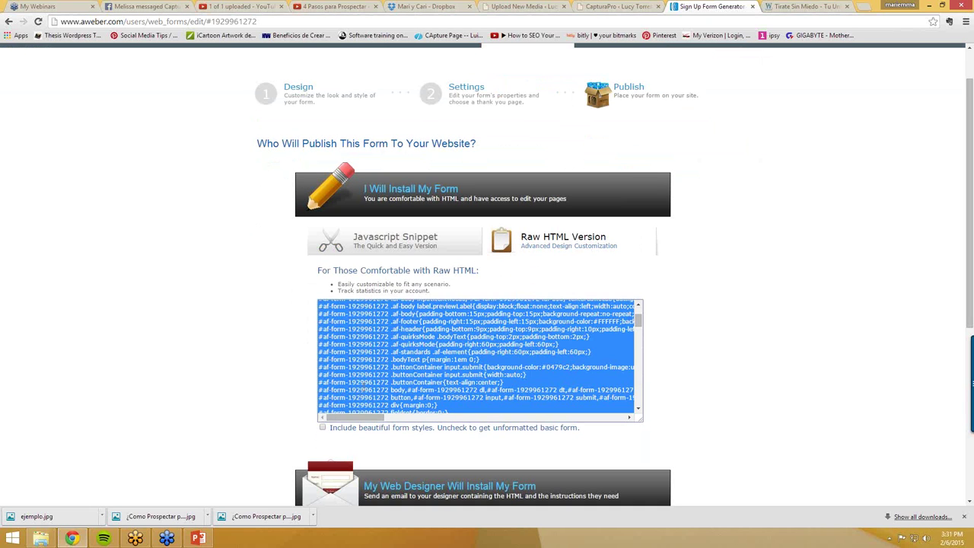
pyautogui.rightClick(368, 387)
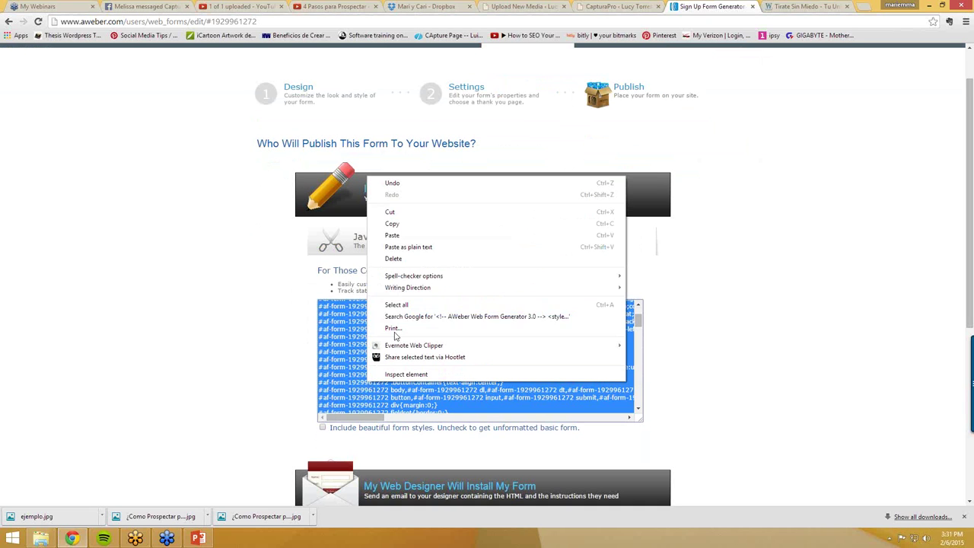
pyautogui.click(393, 224)
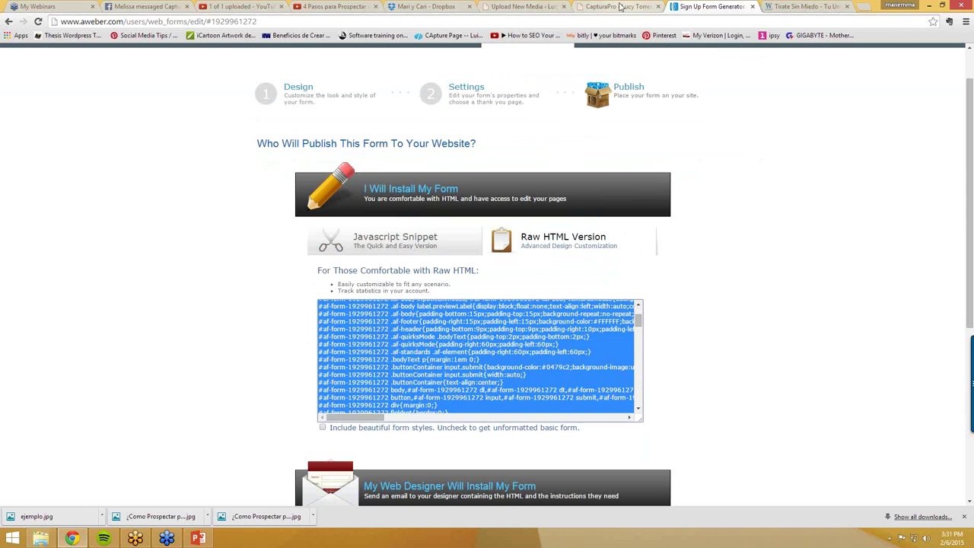
# - Replace Iman de Prospectos 1's form code with the refreshed AWeber HTML and save the configuration
pyautogui.click(620, 6)
pyautogui.click(172, 359)
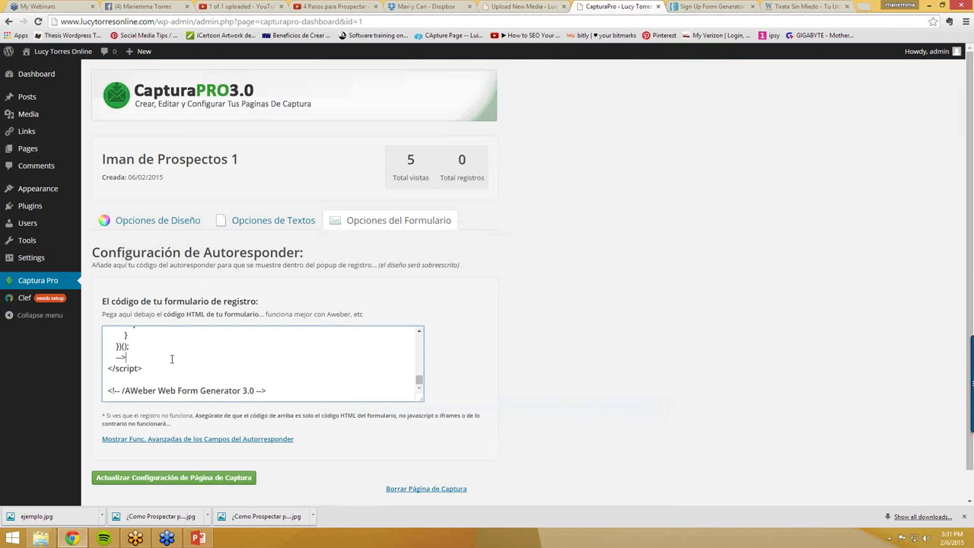
pyautogui.hotkey('ctrl', 'a')
pyautogui.press('BackSpace')
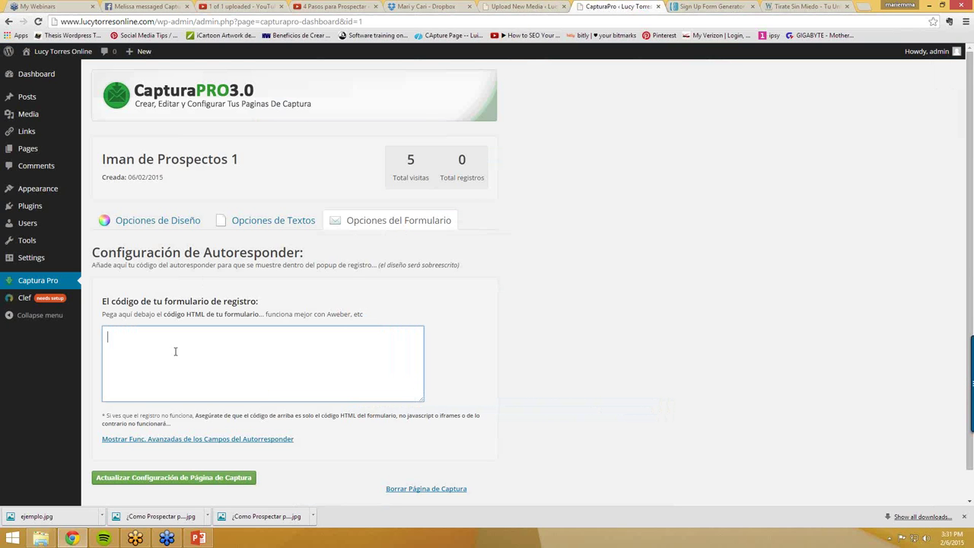
pyautogui.hotkey('ctrl', 'v')
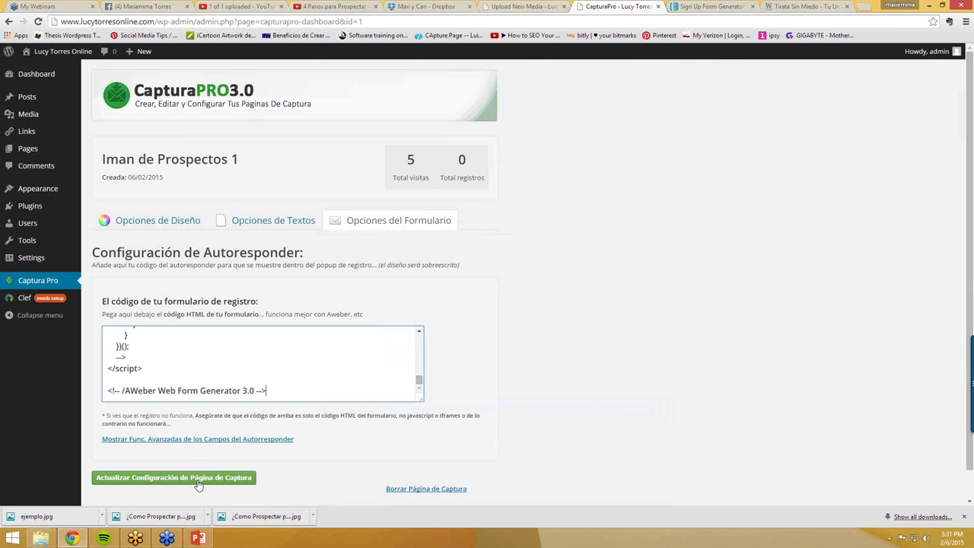
pyautogui.click(189, 478)
pyautogui.click(549, 86)
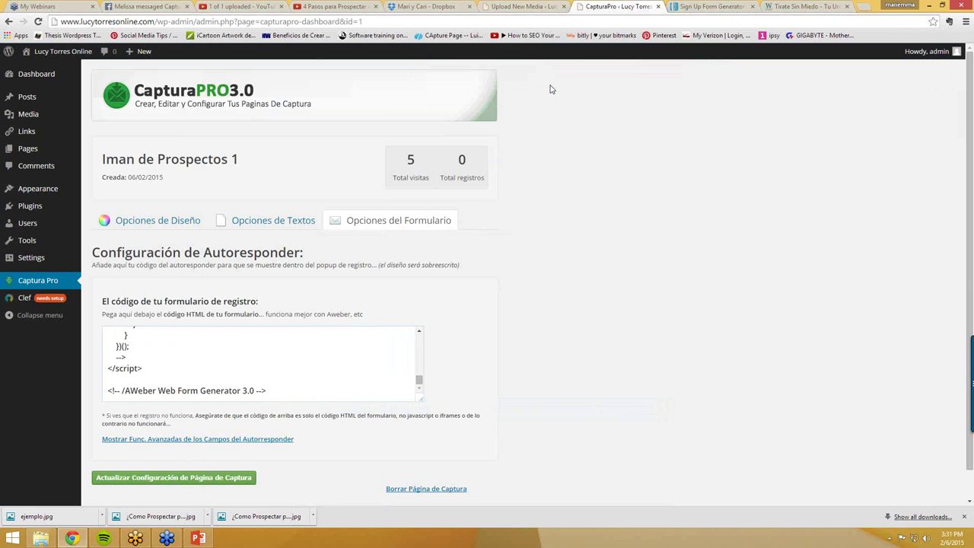
pyautogui.click(42, 282)
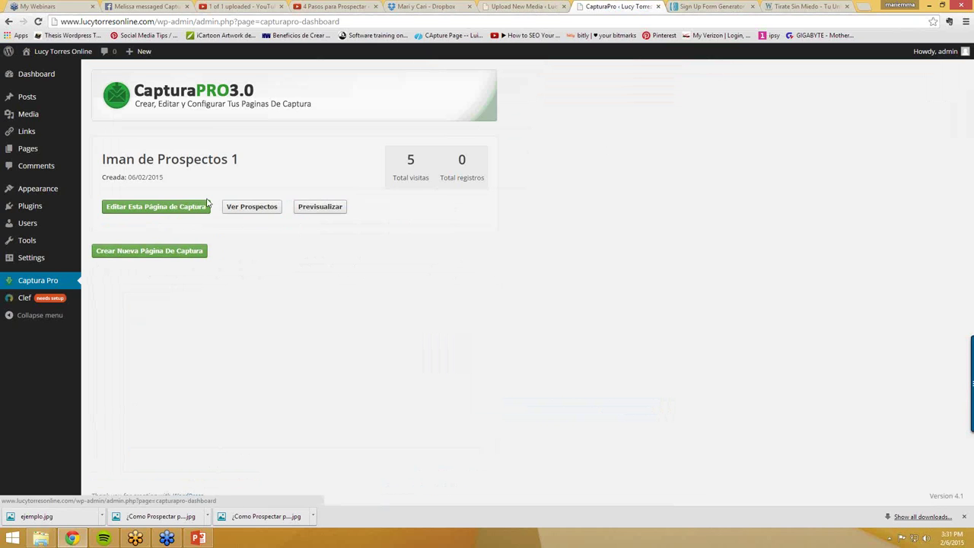
# - Preview Iman de Prospectos 1 and submit a test sign-up with a test name and e-mail
pyautogui.click(325, 216)
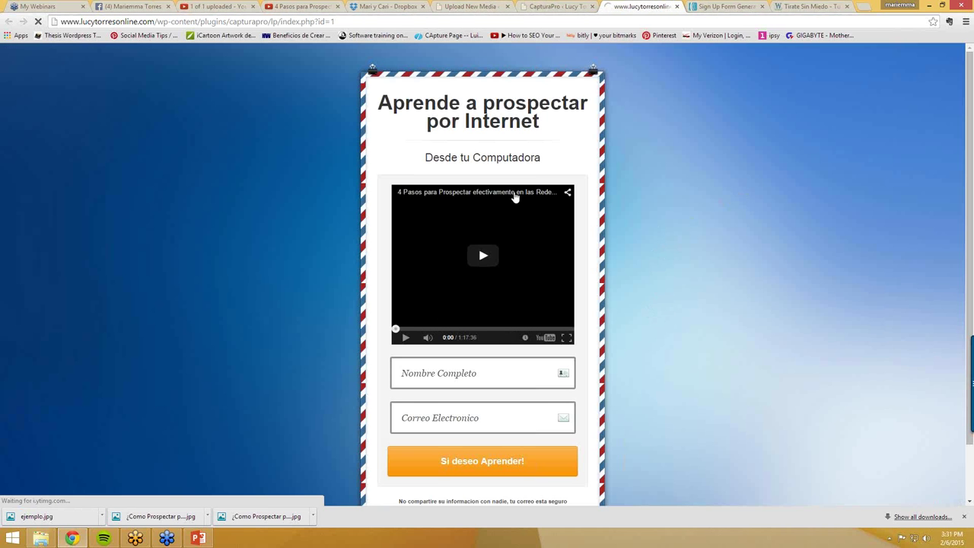
pyautogui.click(479, 373)
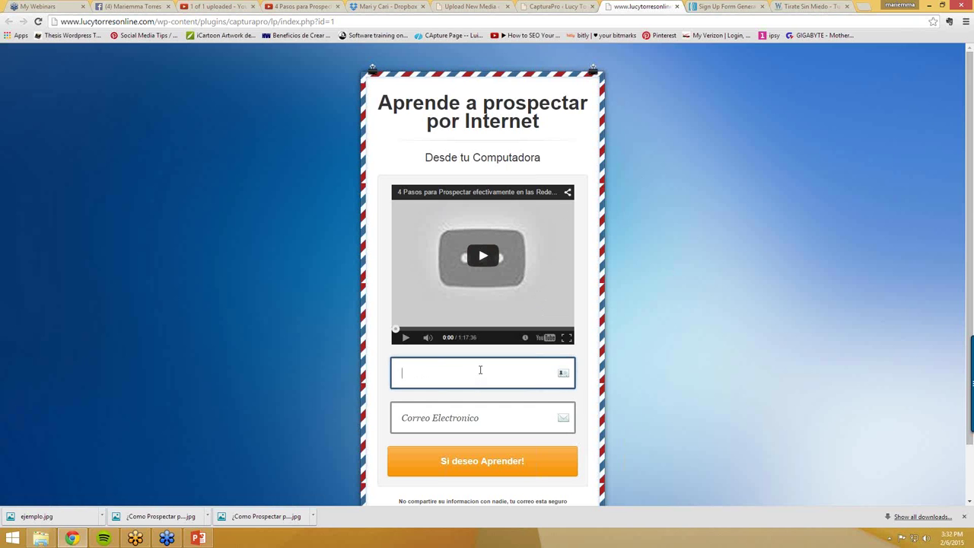
pyautogui.write('mariemma test')
pyautogui.click(447, 413)
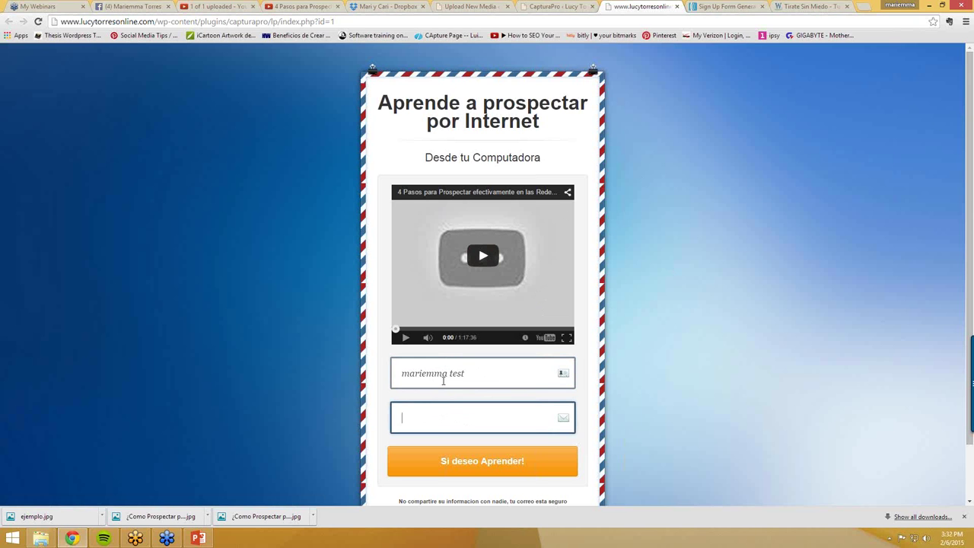
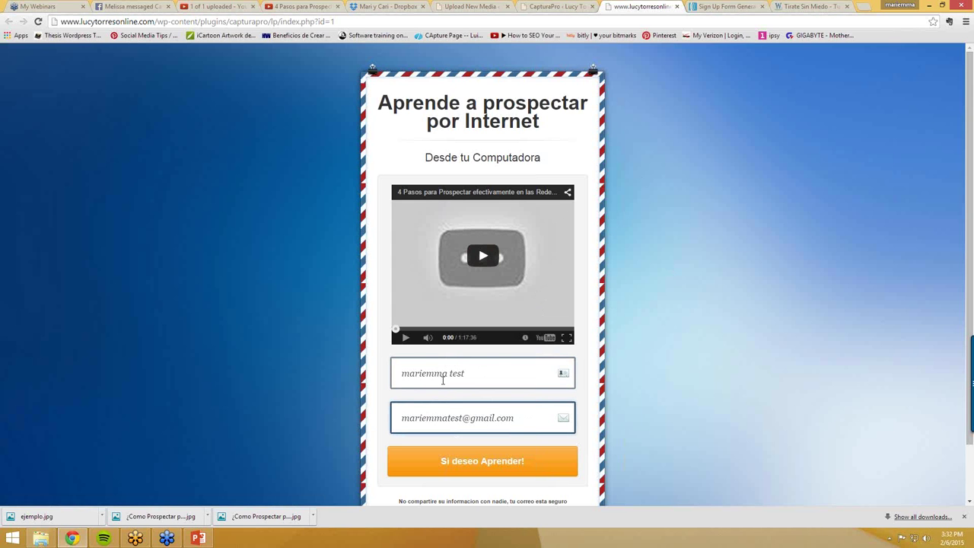
pyautogui.click(473, 468)
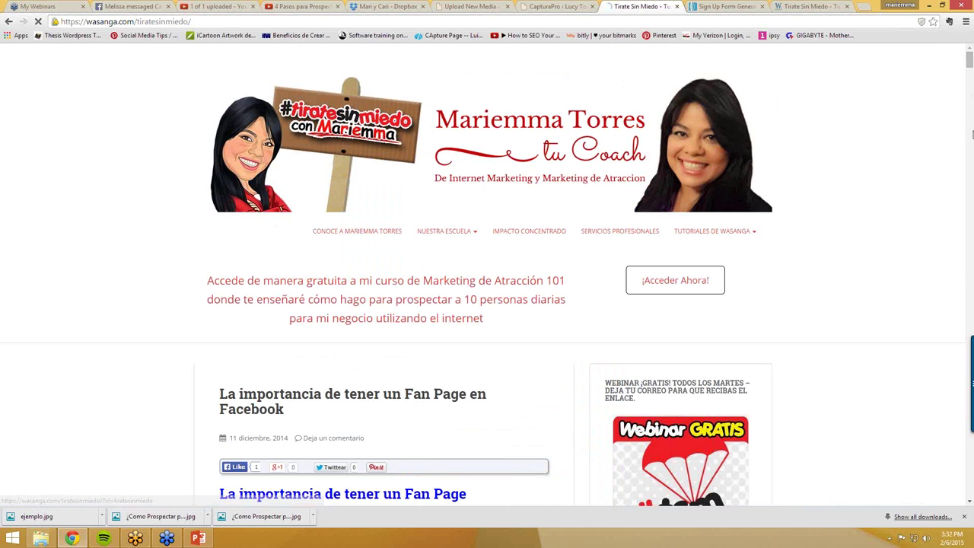
# - Back in AWeber, view the list's subscribers, then open the account overview
pyautogui.click(727, 8)
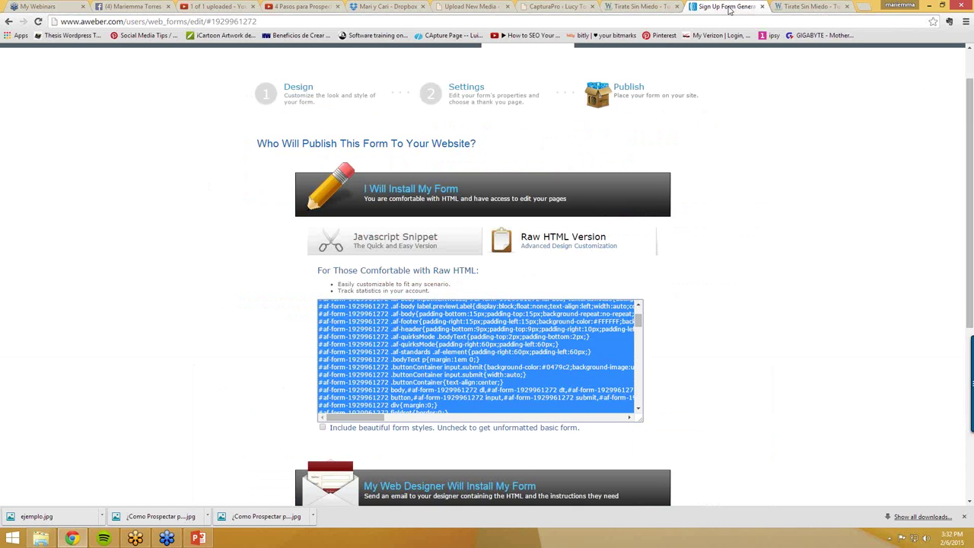
pyautogui.scroll(1, 485, 105)
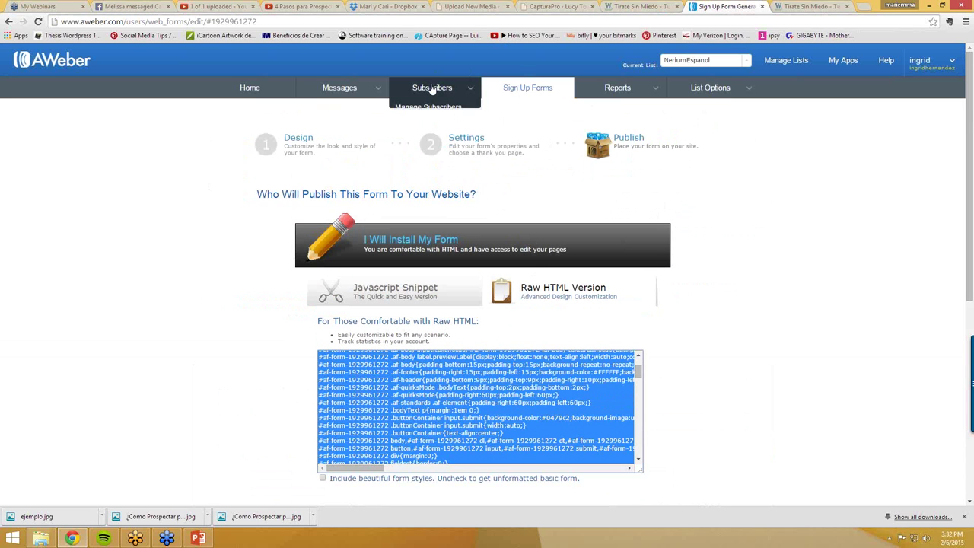
pyautogui.moveTo(432, 87)
pyautogui.click(428, 106)
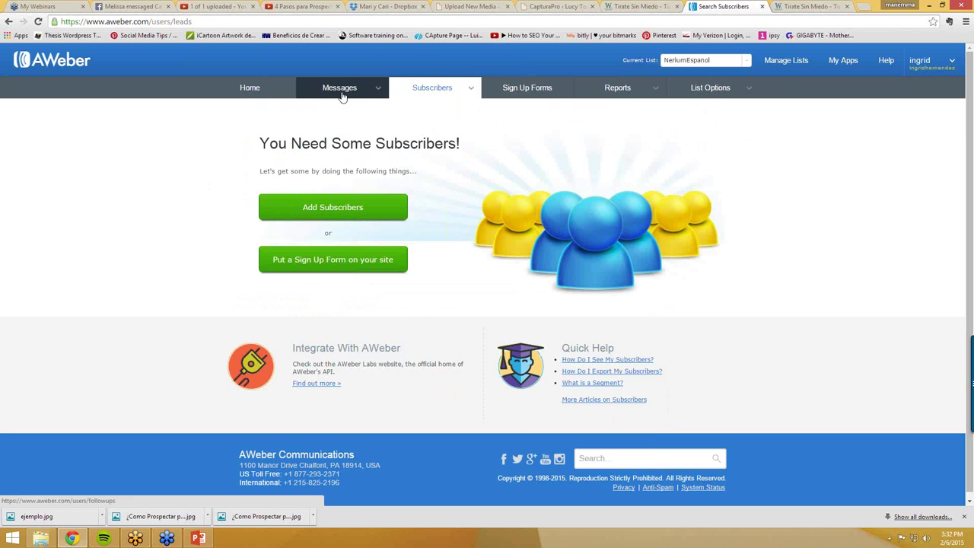
pyautogui.moveTo(342, 94)
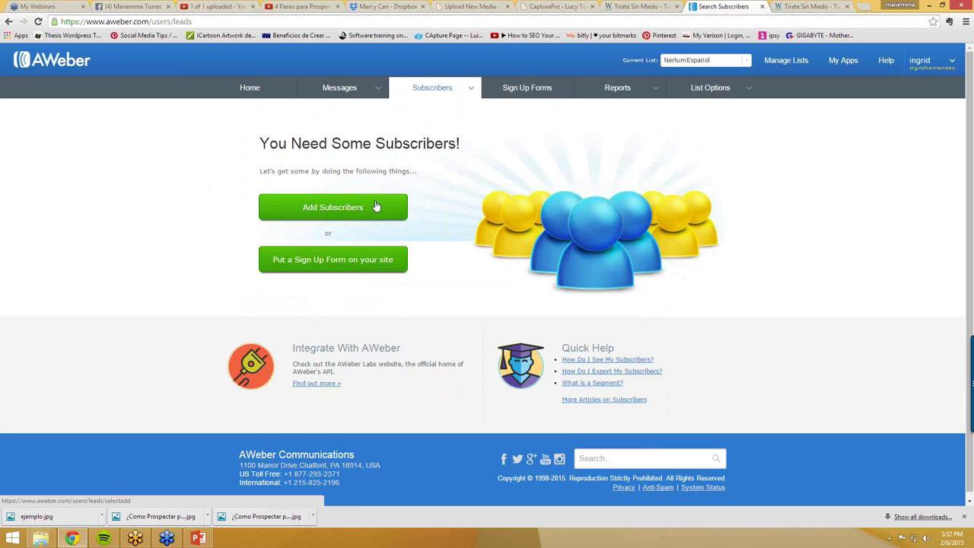
pyautogui.click(242, 92)
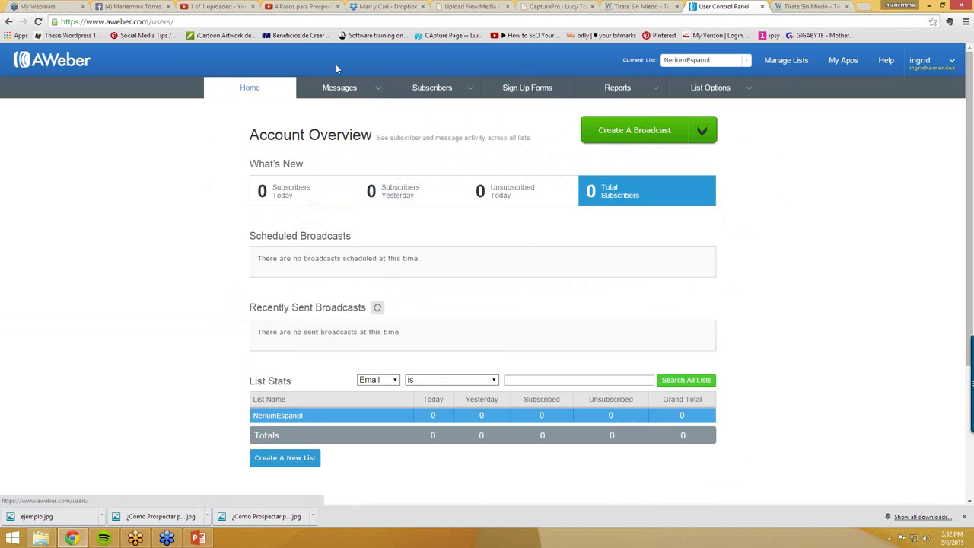
# - Reload the account overview, confirm it still shows 0 subscribers, and switch to the Tirate Sin Miedo tab
pyautogui.click(331, 19)
pyautogui.press('Return')
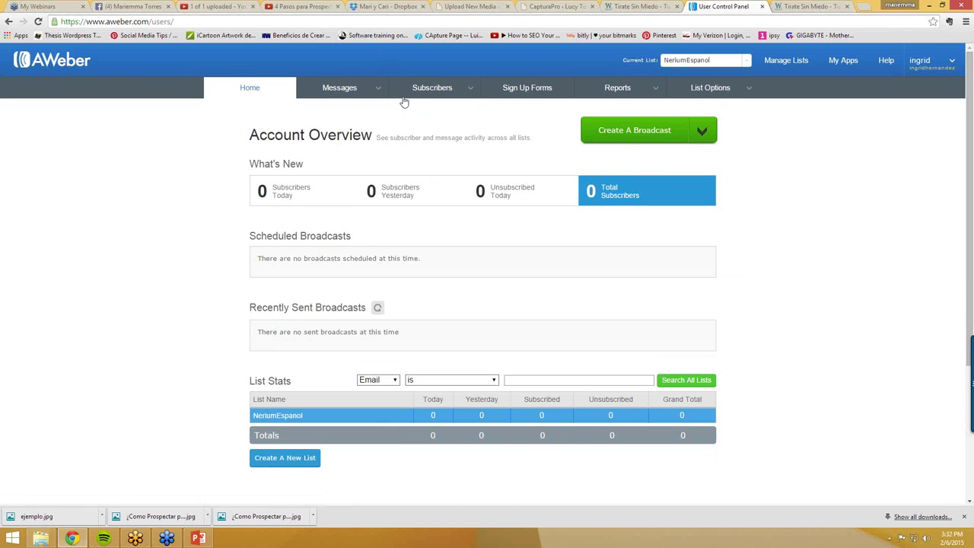
pyautogui.moveTo(427, 97)
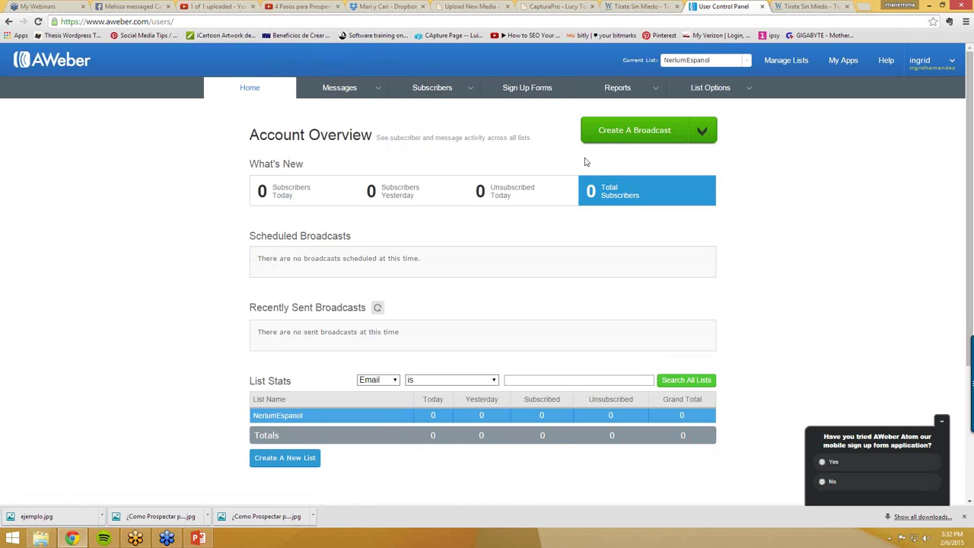
pyautogui.scroll(-3, 467, 192)
pyautogui.scroll(3, 435, 203)
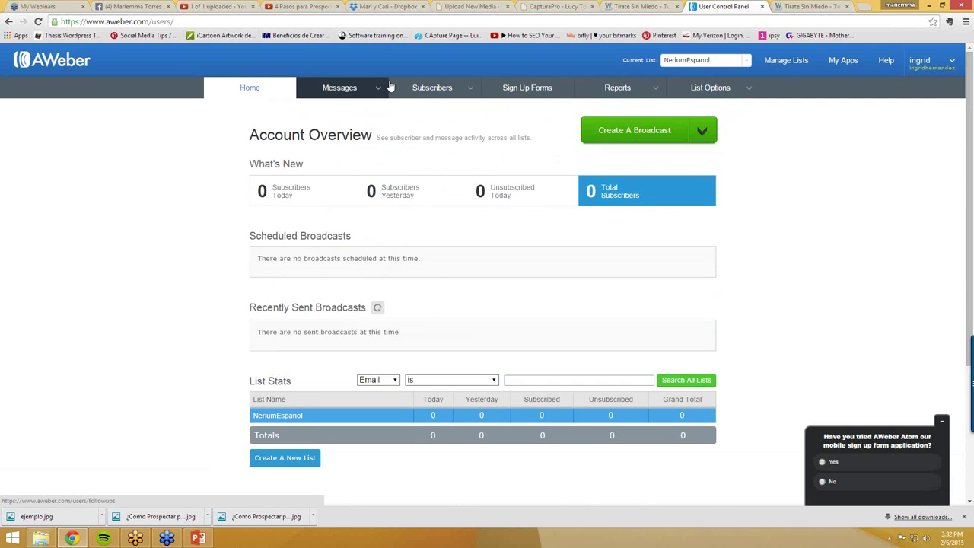
pyautogui.click(639, 6)
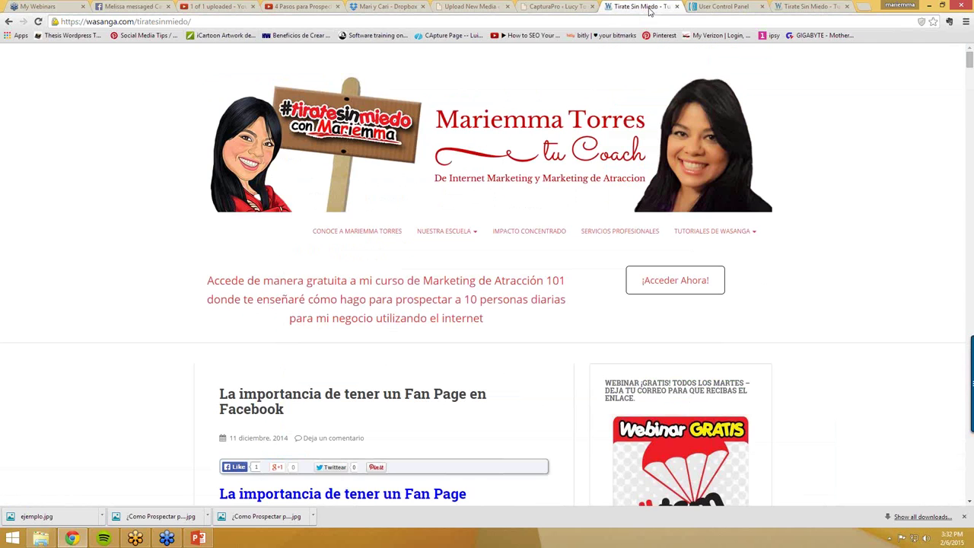
# - Preview Iman de Prospectos 1 again from the CapturaPro dashboard, then return to Upload New Media
pyautogui.click(548, 6)
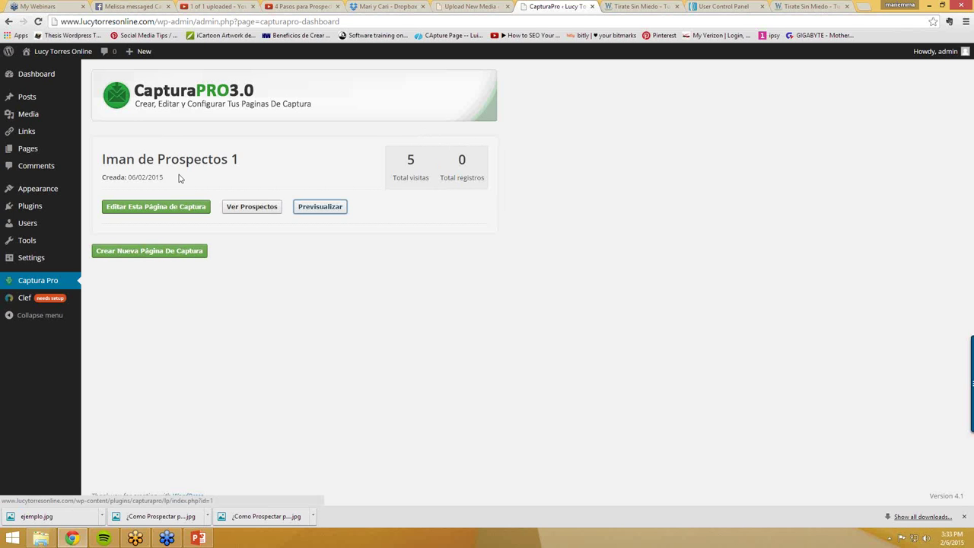
pyautogui.click(322, 210)
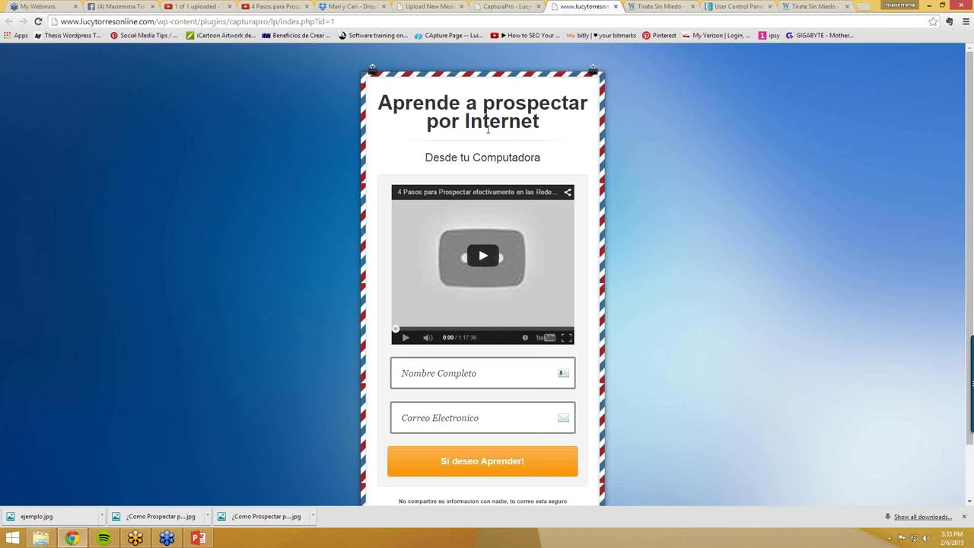
pyautogui.click(430, 7)
# - Go to zonasamurai.com and log in as a member with the saved credentials
pyautogui.click(423, 22)
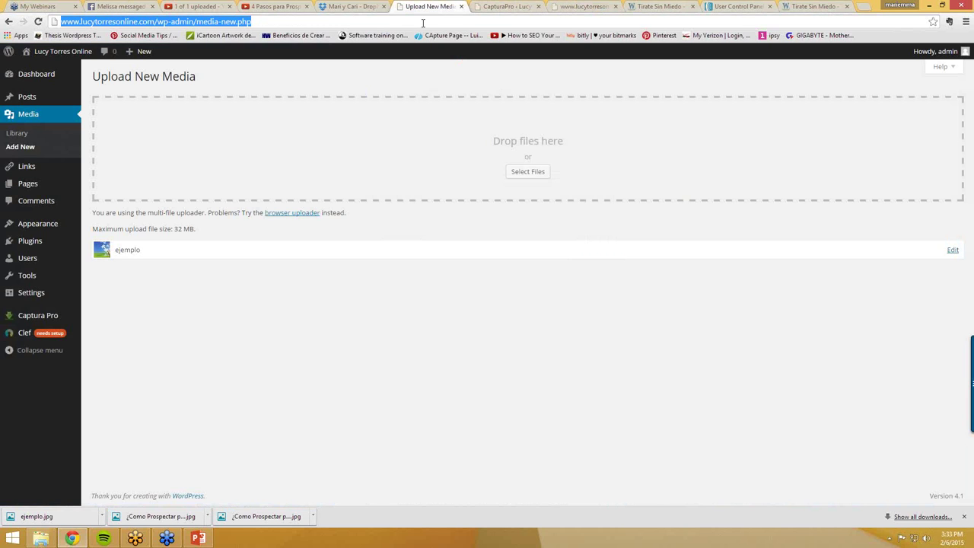
pyautogui.write('zonasamir')
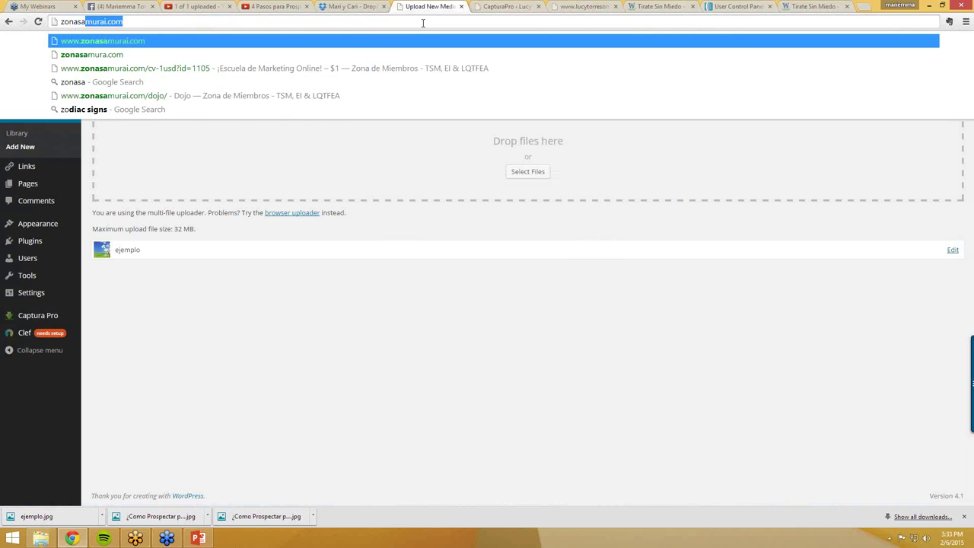
pyautogui.press('BackSpace')
pyautogui.press('BackSpace')
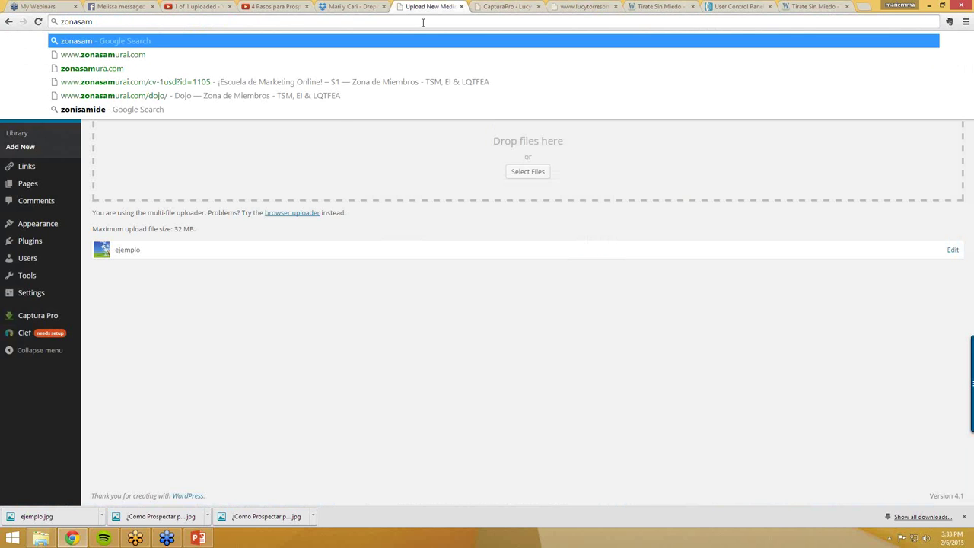
pyautogui.write('urai.com')
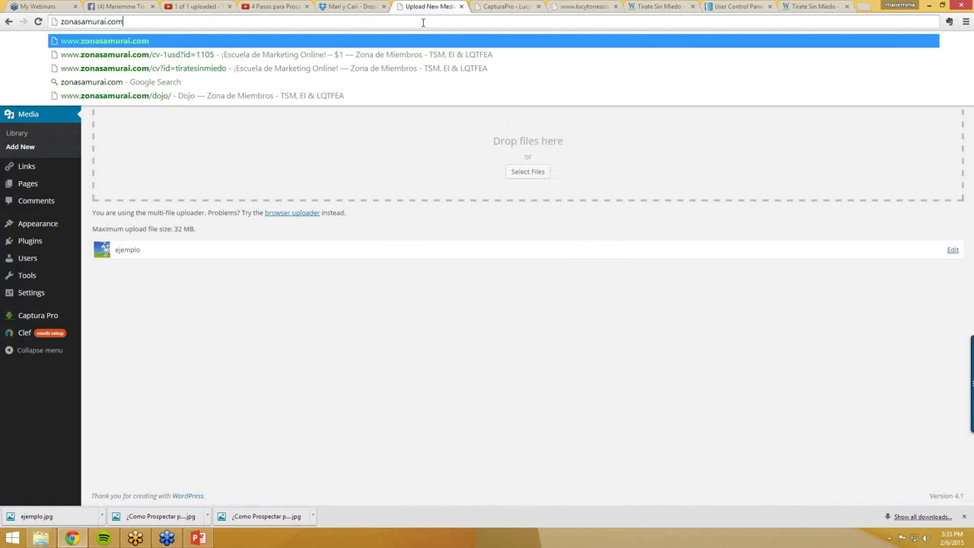
pyautogui.press('Return')
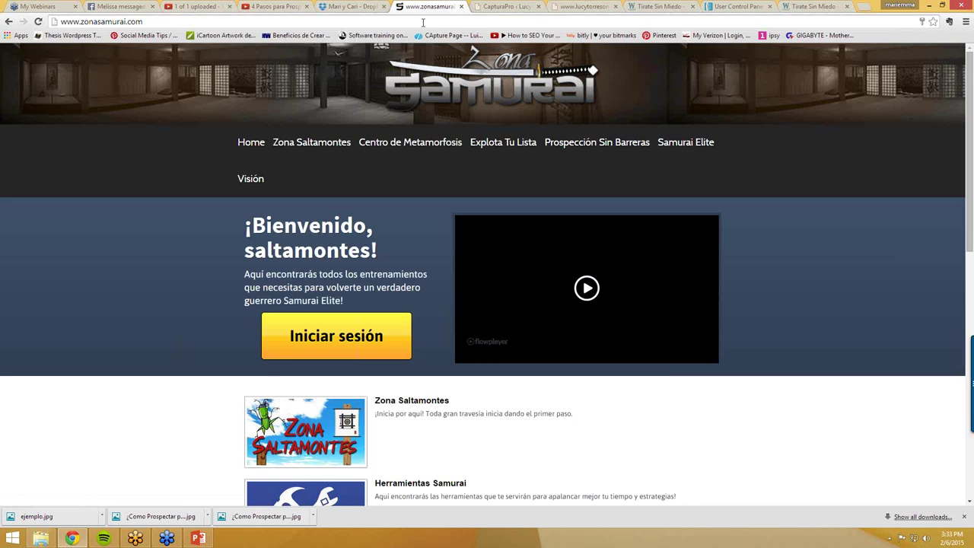
pyautogui.click(392, 341)
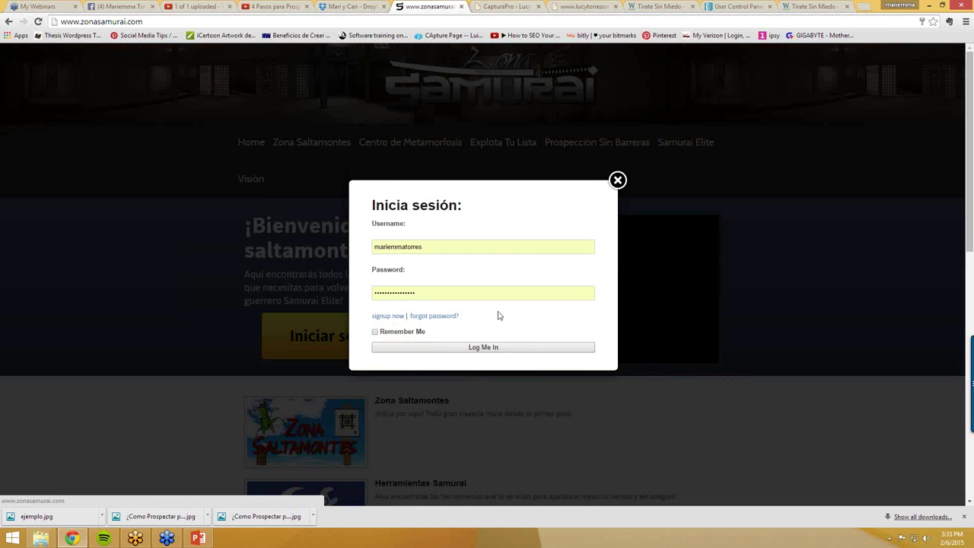
pyautogui.click(465, 348)
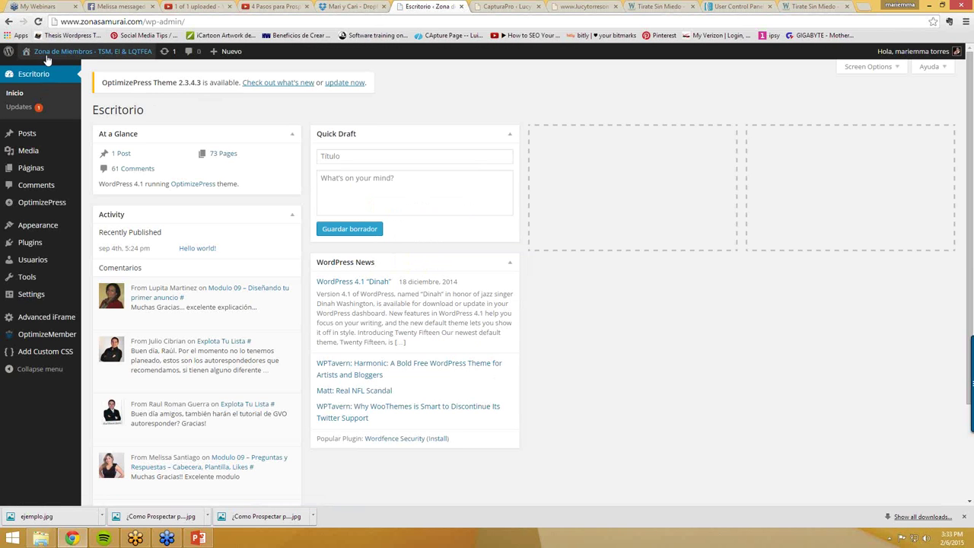
# - Visit the member site and open the Centro de Metamorfosis course page, scrolling its modules
pyautogui.click(42, 67)
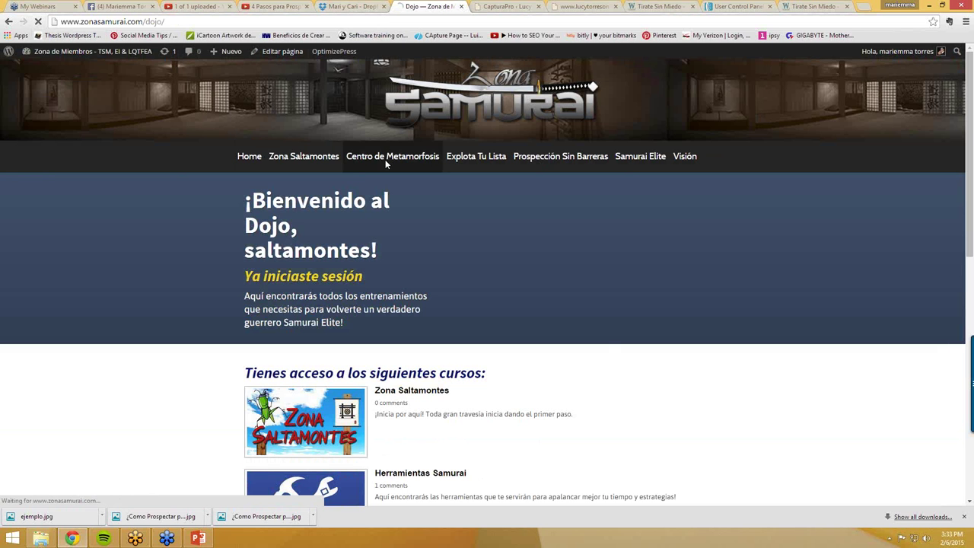
pyautogui.click(385, 159)
pyautogui.scroll(-1, 379, 263)
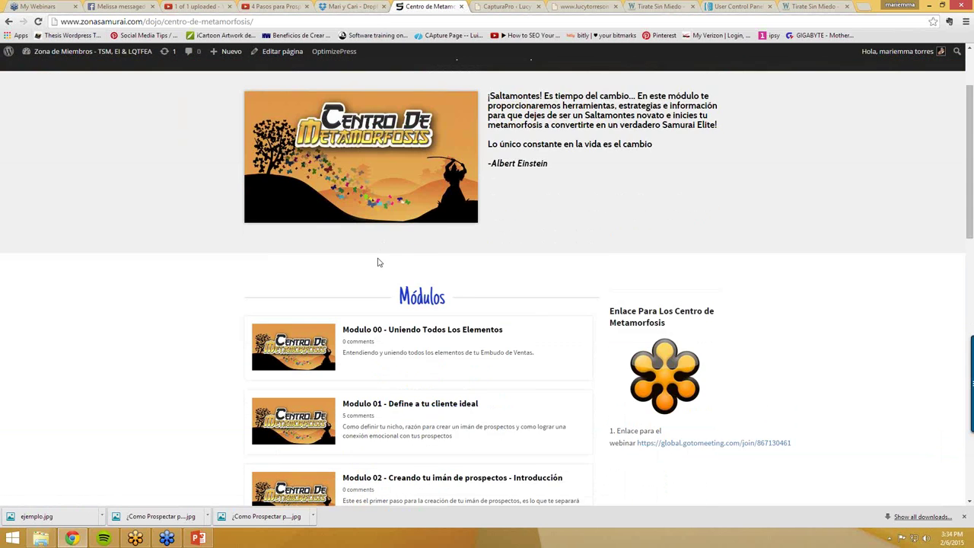
pyautogui.scroll(-3, 379, 263)
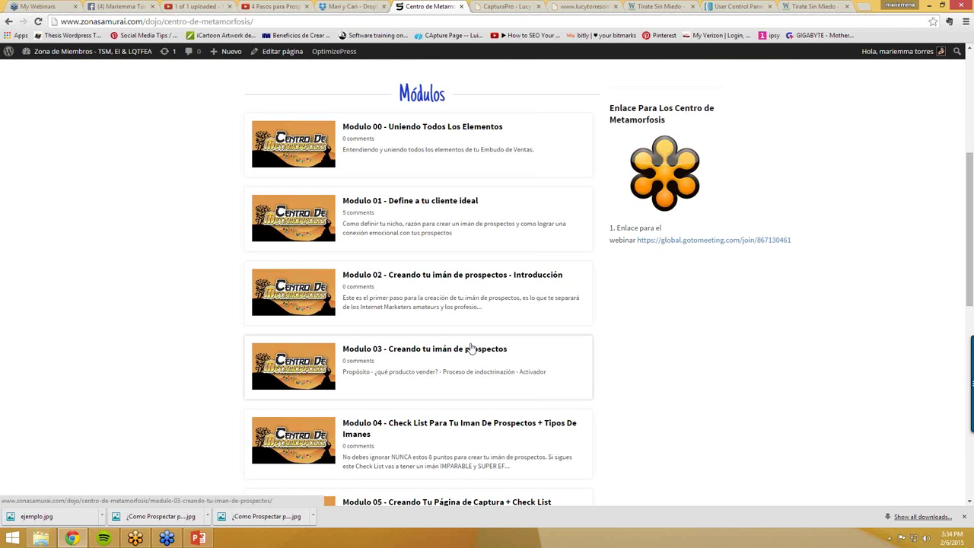
pyautogui.scroll(-1, 468, 340)
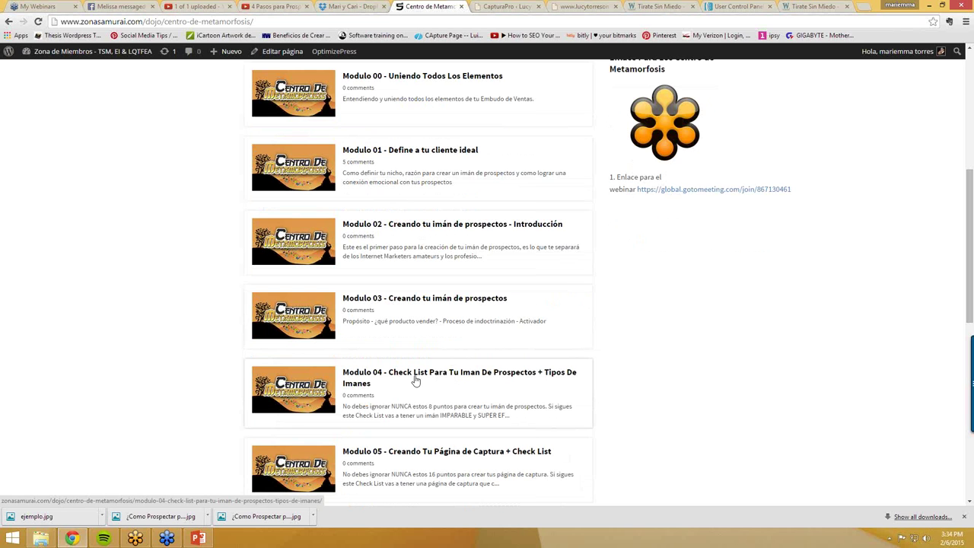
pyautogui.scroll(-1, 545, 386)
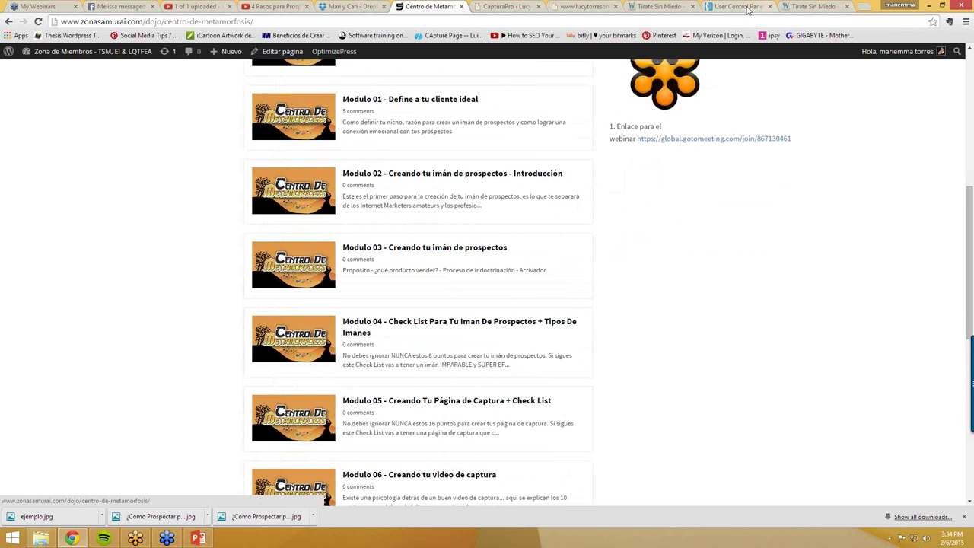
# - Glance at the capture preview, CapturaPro and AWeber tabs while scrolling modules down to Modulo 09
pyautogui.click(577, 6)
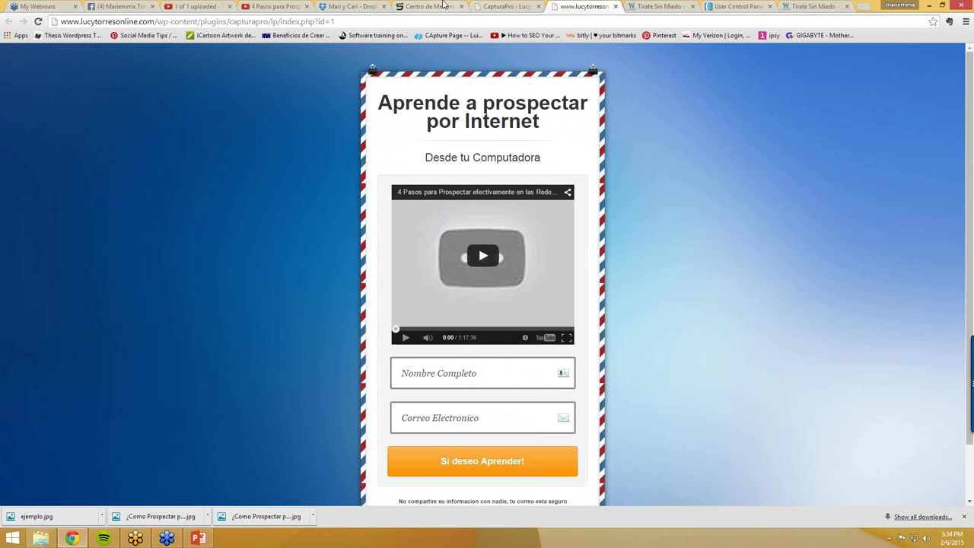
pyautogui.click(431, 7)
pyautogui.scroll(-2, 414, 323)
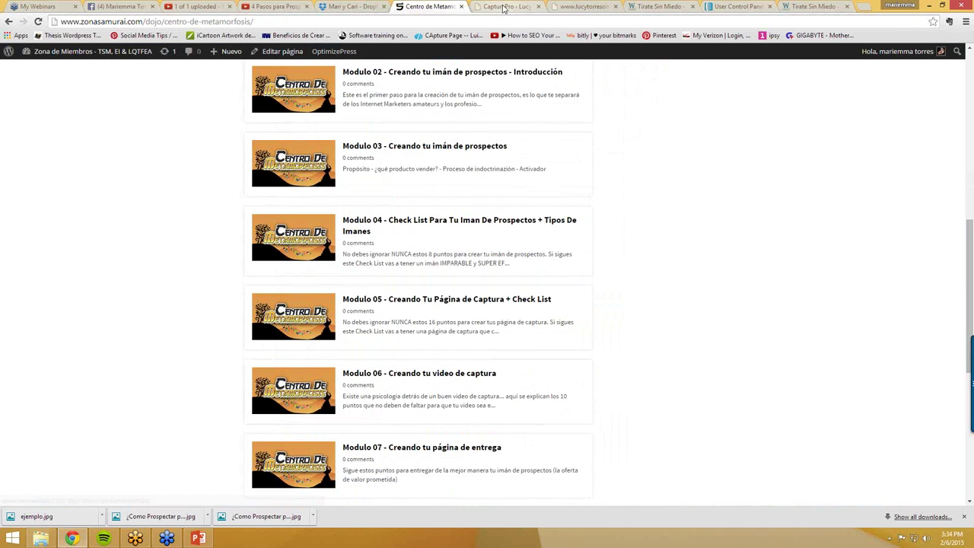
pyautogui.click(504, 7)
pyautogui.click(608, 9)
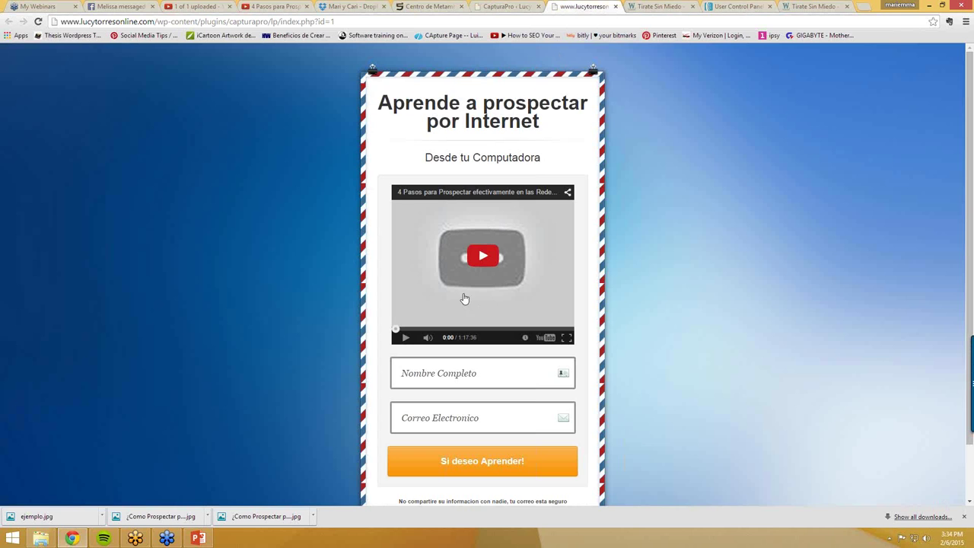
pyautogui.click(445, 8)
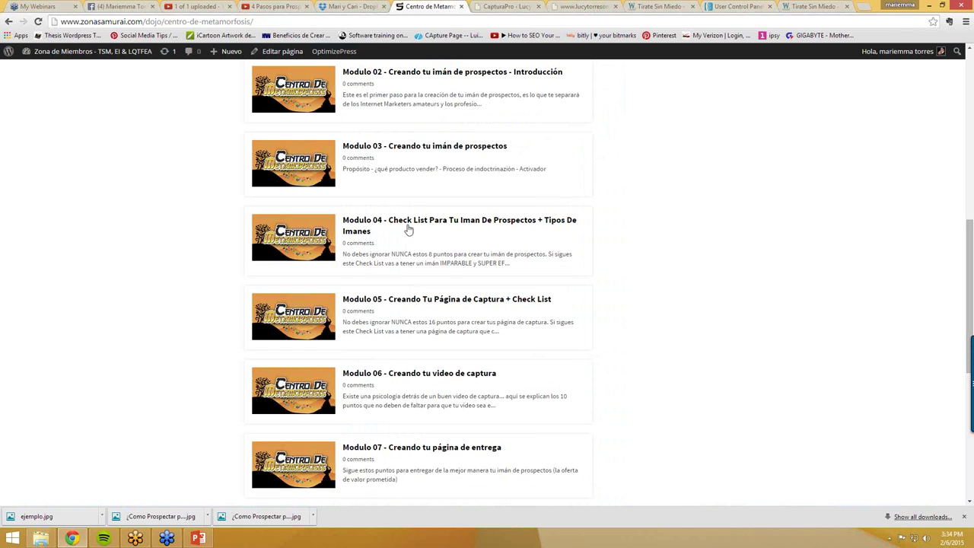
pyautogui.scroll(-1, 415, 389)
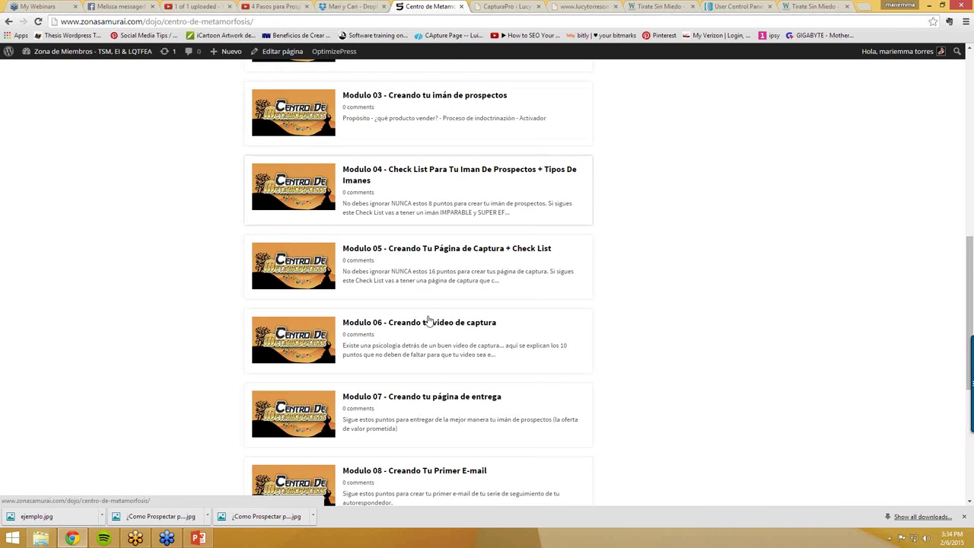
pyautogui.scroll(-1, 437, 411)
pyautogui.scroll(-1, 427, 441)
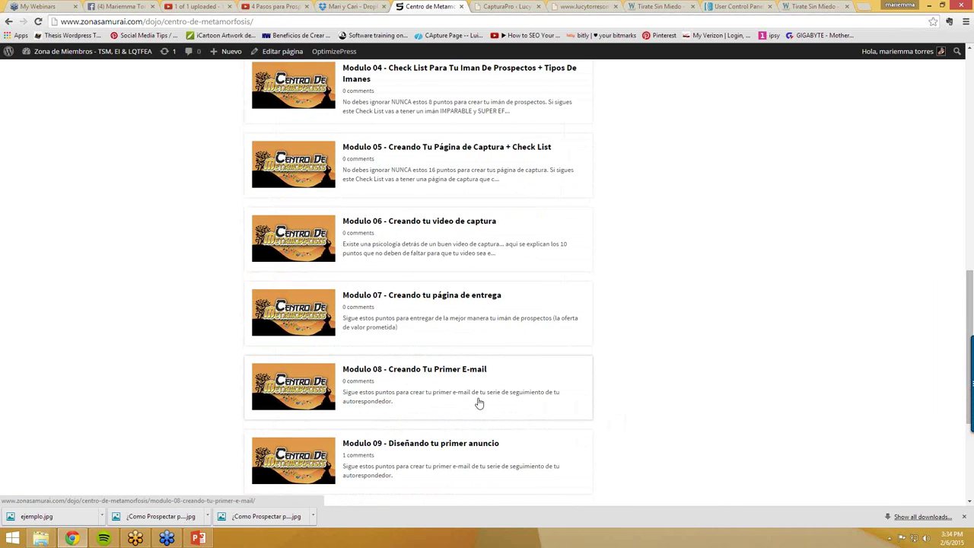
pyautogui.click(739, 7)
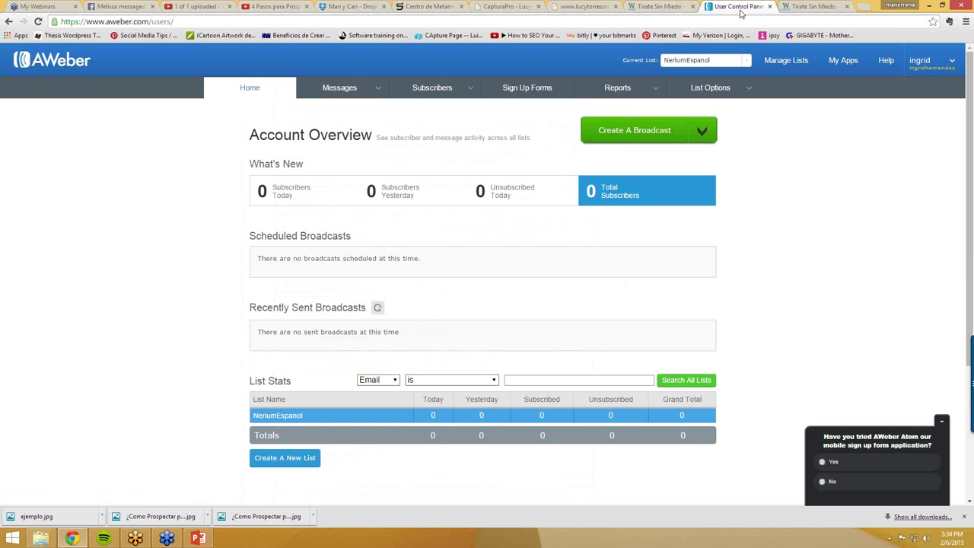
pyautogui.click(430, 7)
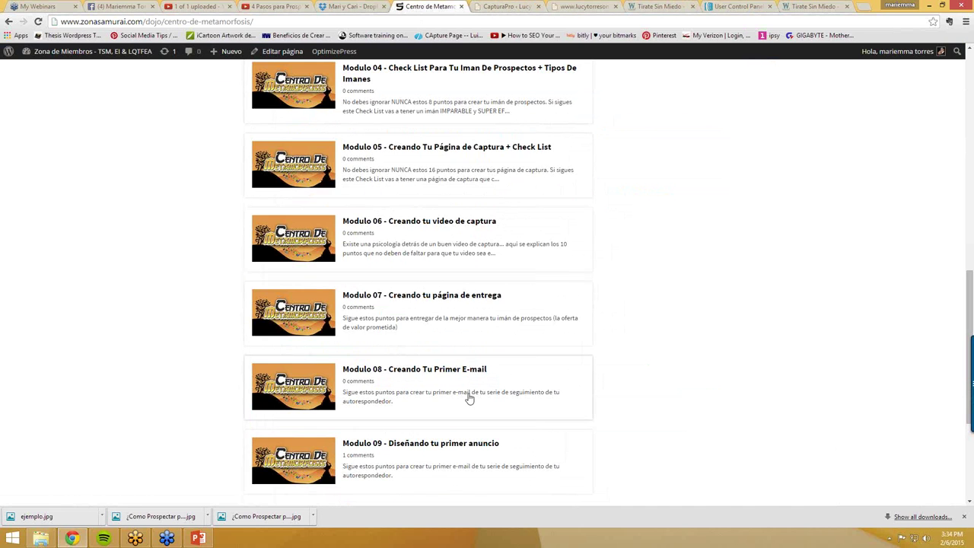
pyautogui.scroll(-1, 448, 475)
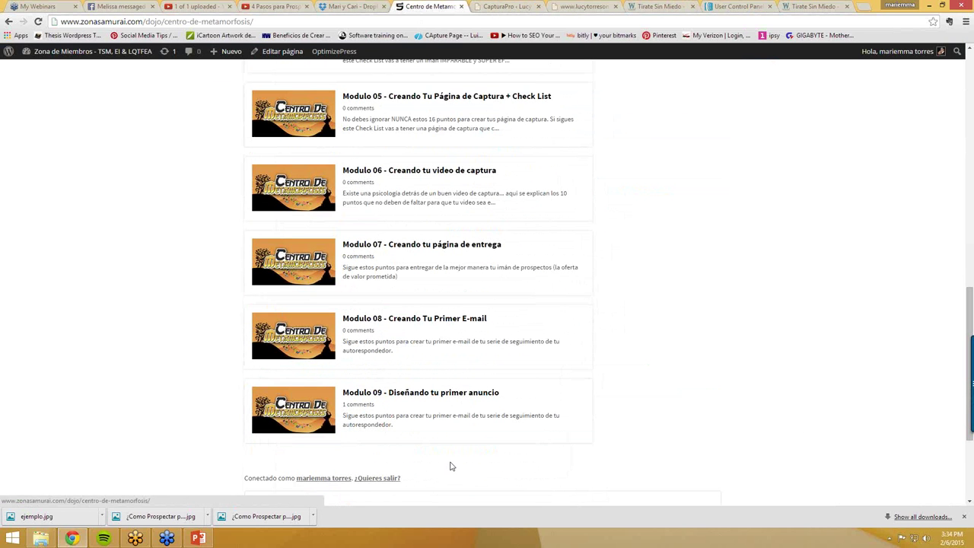